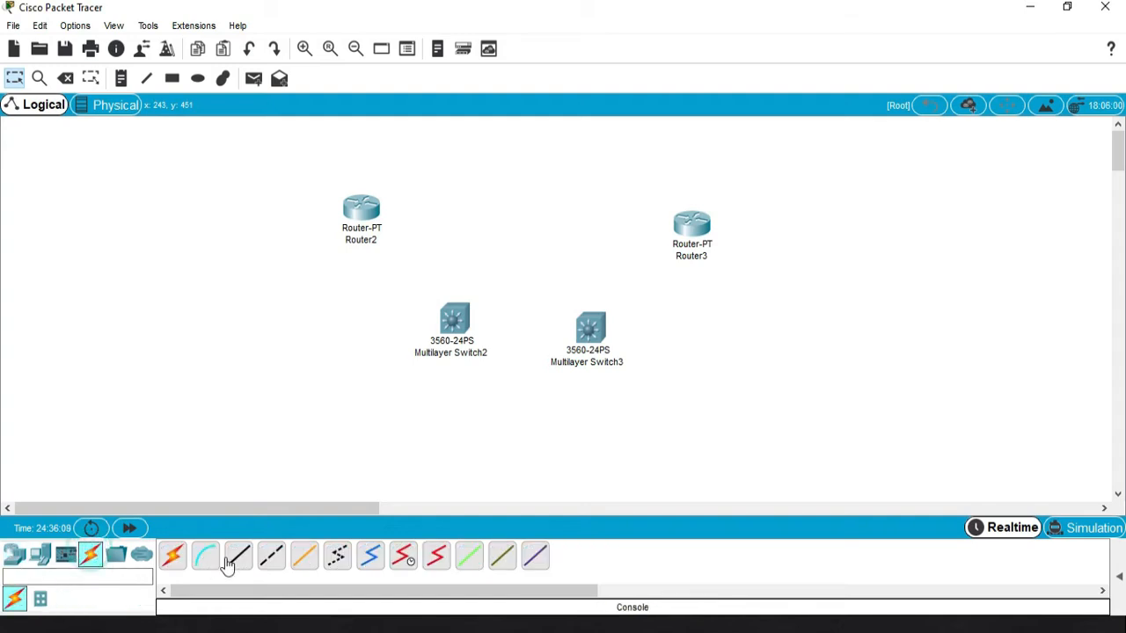
- Connect FastEthernet0/1 of Multilayer Switch2 to FastEthernet0/1 of Multilayer Switch3 with a copper cross-over cable
{"action": "left_click", "coordinate": [271, 555]}
{"action": "left_click", "coordinate": [455, 318]}
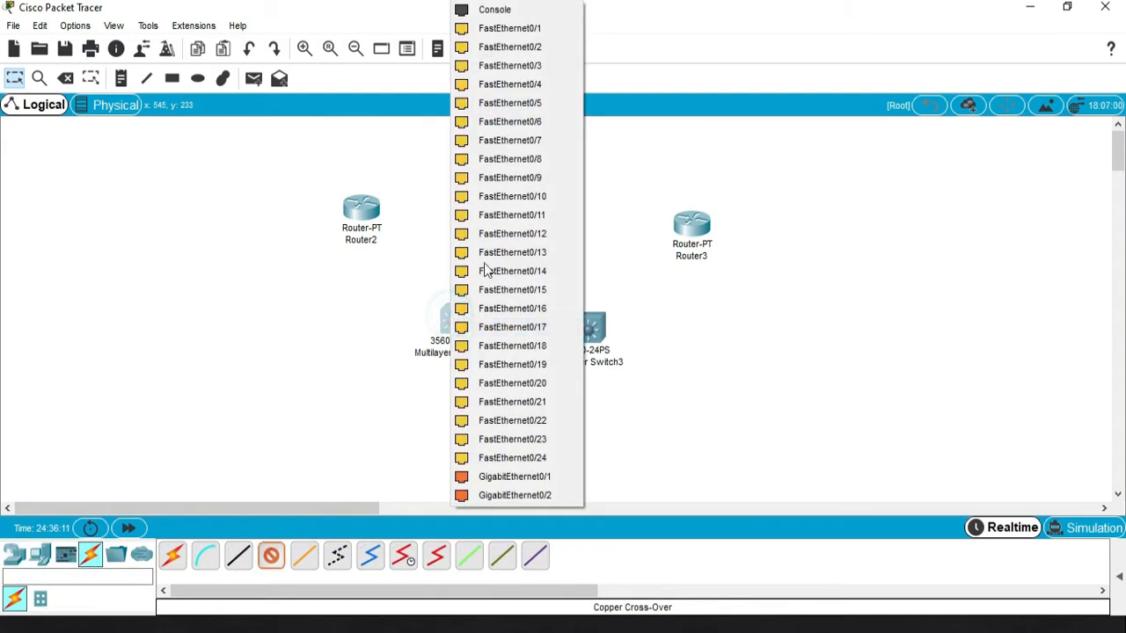
{"action": "left_click", "coordinate": [502, 28]}
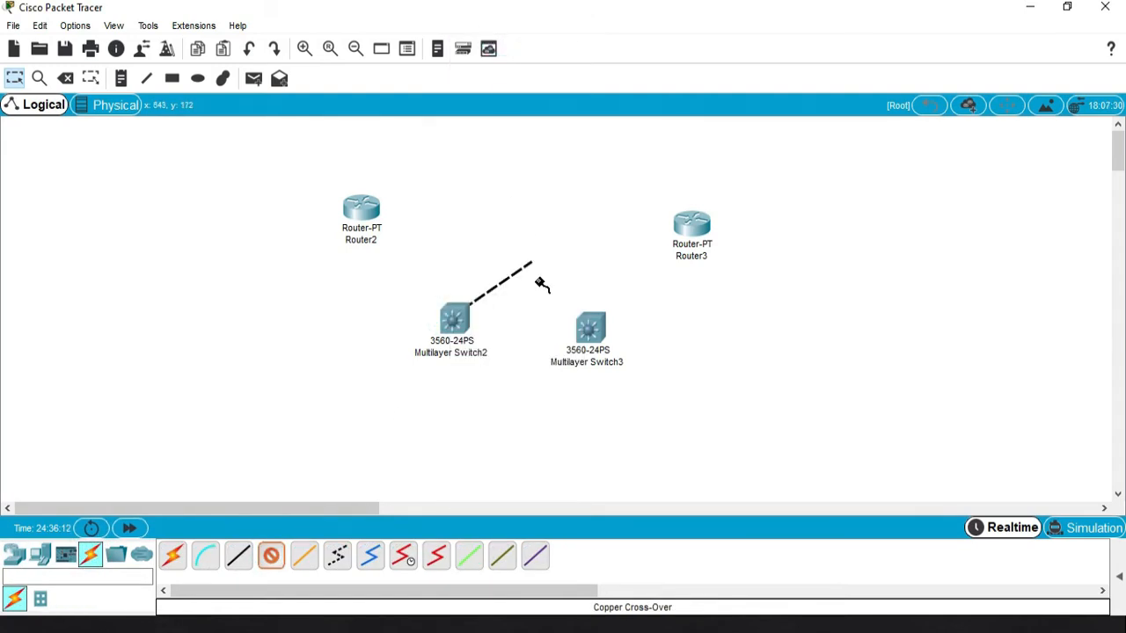
{"action": "left_click", "coordinate": [590, 325]}
{"action": "left_click", "coordinate": [647, 29]}
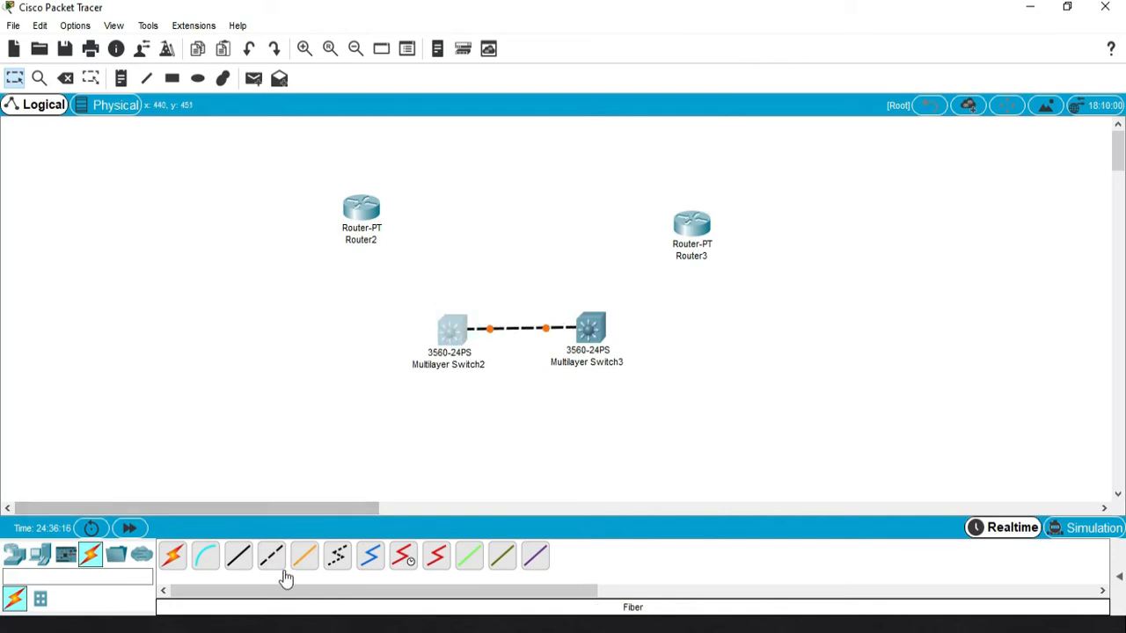
- Connect FastEthernet0/0 of Router2 to FastEthernet0/2 of Multilayer Switch2 with a copper straight-through cable
{"action": "left_click", "coordinate": [238, 555]}
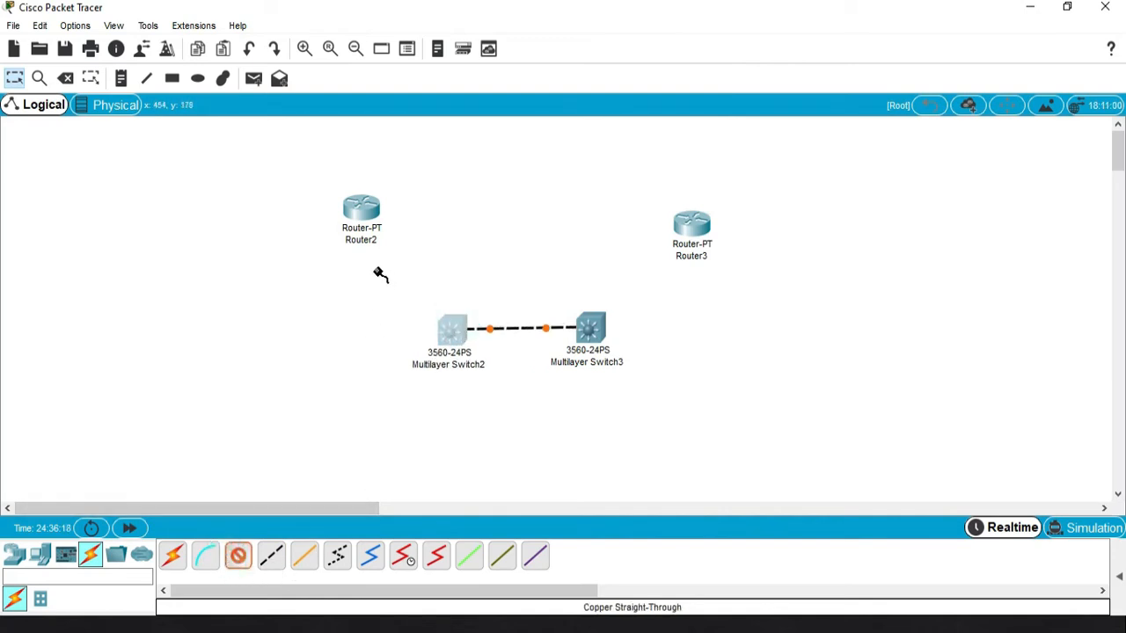
{"action": "left_click", "coordinate": [374, 209]}
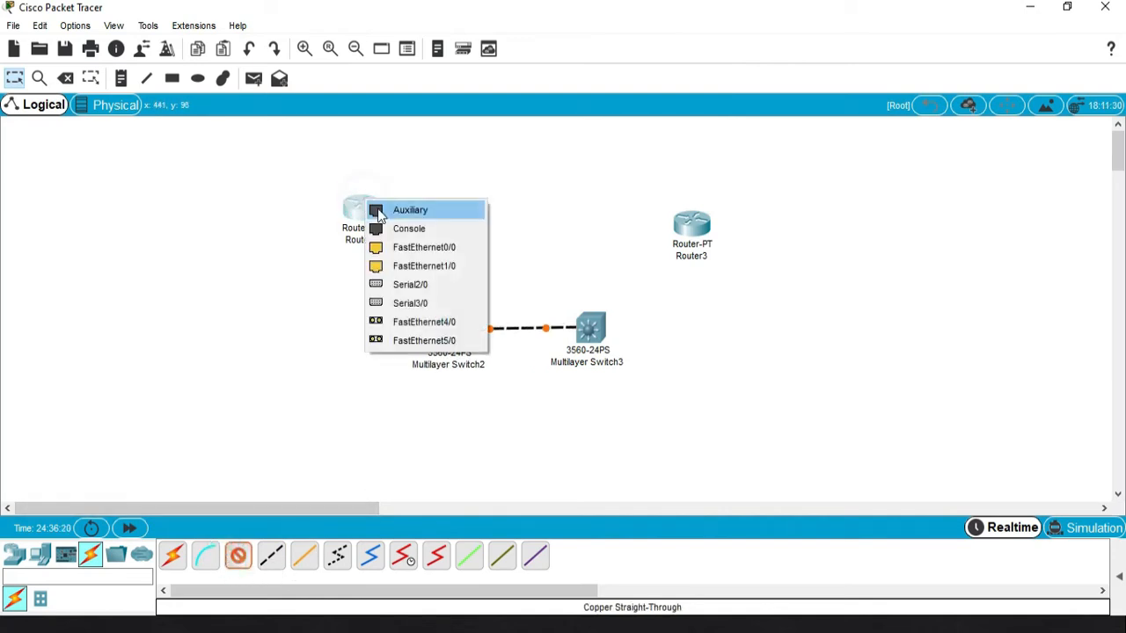
{"action": "left_click", "coordinate": [429, 247]}
{"action": "left_click", "coordinate": [451, 324]}
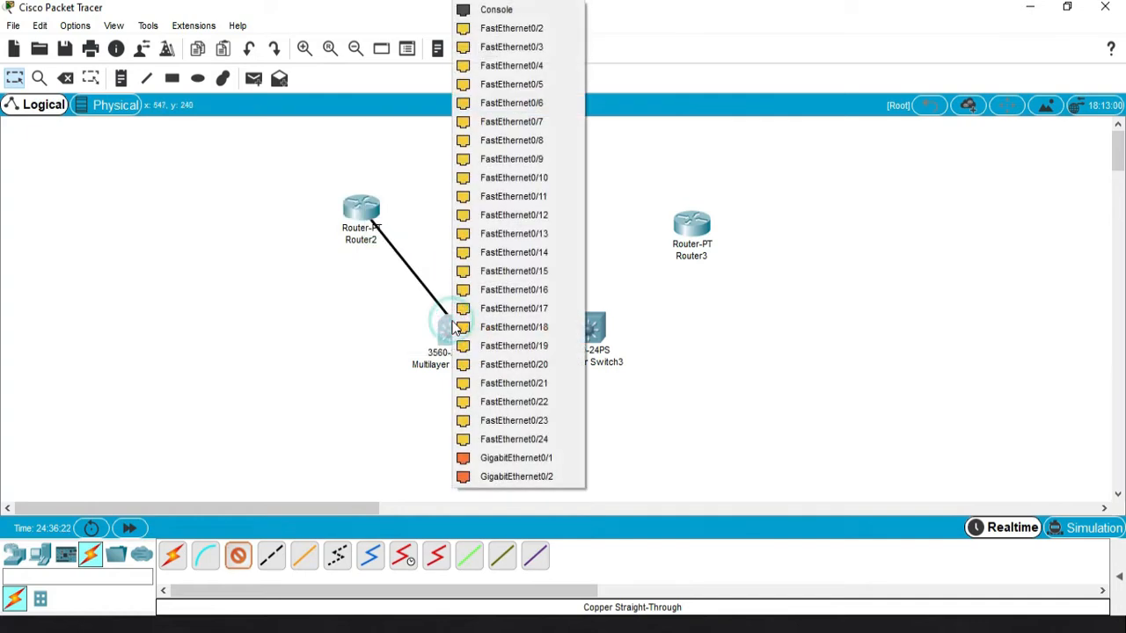
{"action": "left_click", "coordinate": [512, 28]}
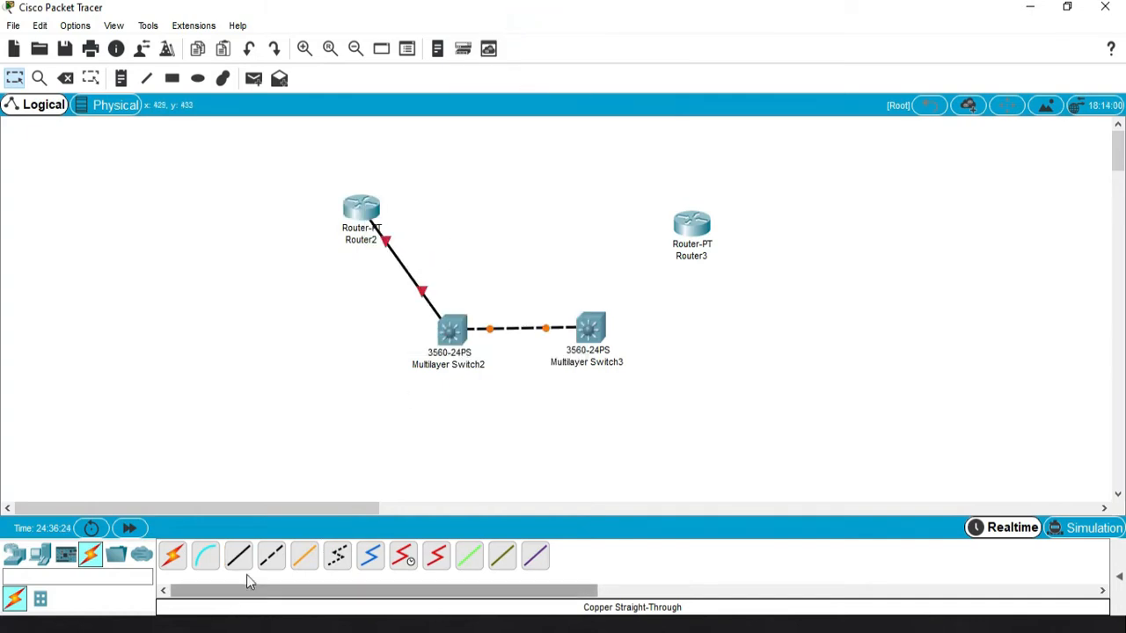
- Connect FastEthernet0/0 of Router3 to FastEthernet0/2 of Multilayer Switch3 with a copper straight-through cable
{"action": "left_click", "coordinate": [693, 227]}
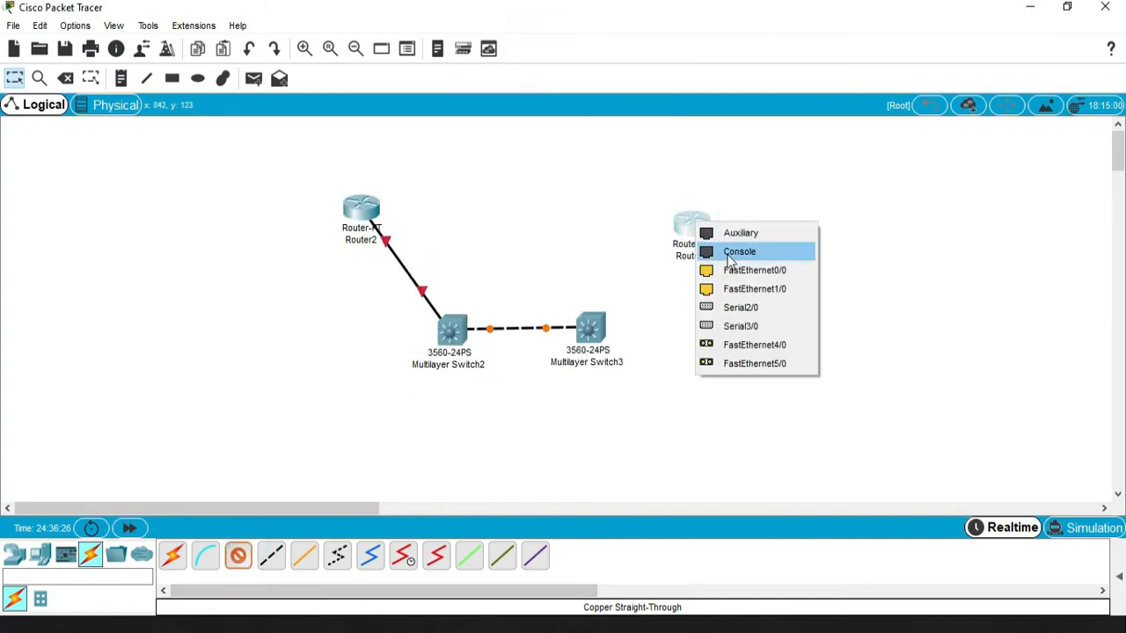
{"action": "left_click", "coordinate": [736, 271]}
{"action": "left_click", "coordinate": [591, 328]}
{"action": "left_click", "coordinate": [676, 29]}
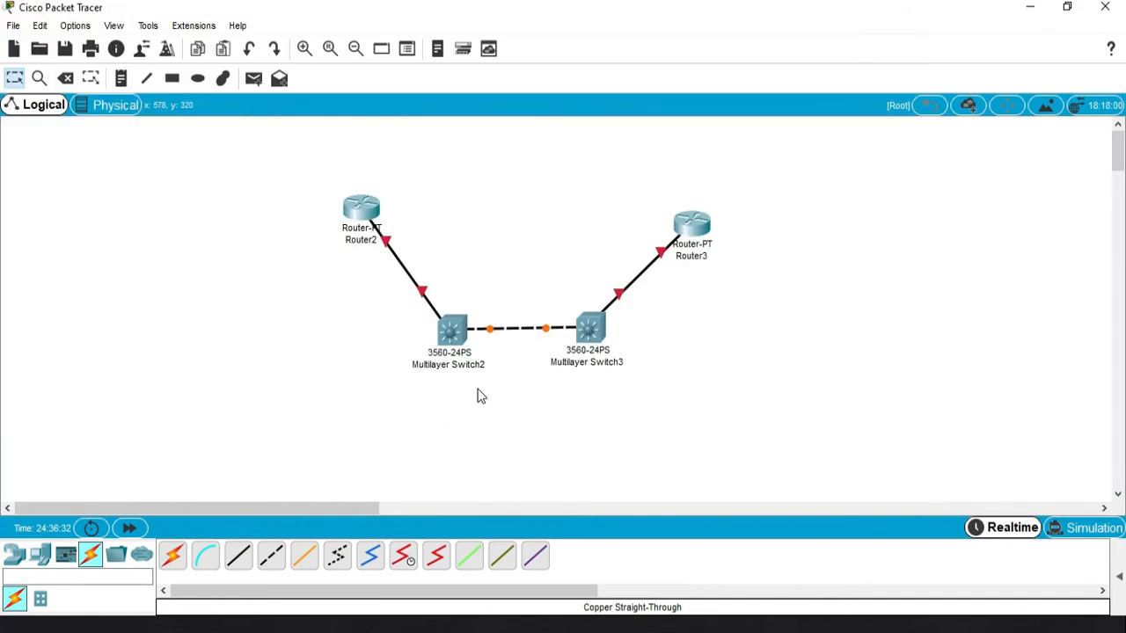
- In the command line of Multilayer Switch2, decline the initial configuration dialog and enter privileged mode
{"action": "left_click", "coordinate": [461, 330]}
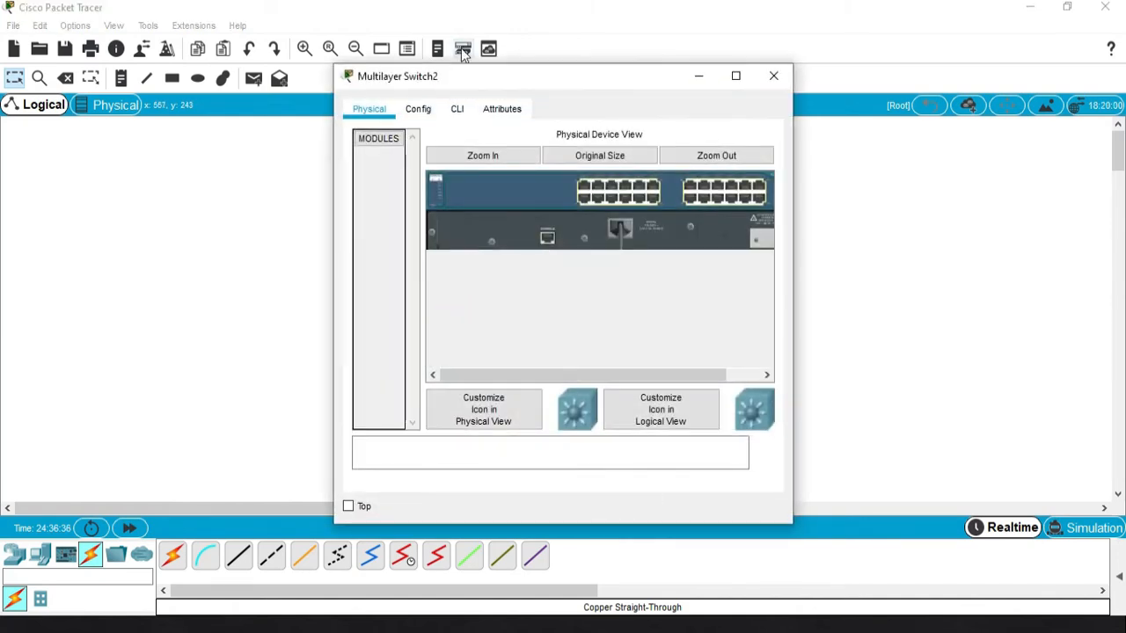
{"action": "left_click", "coordinate": [457, 111]}
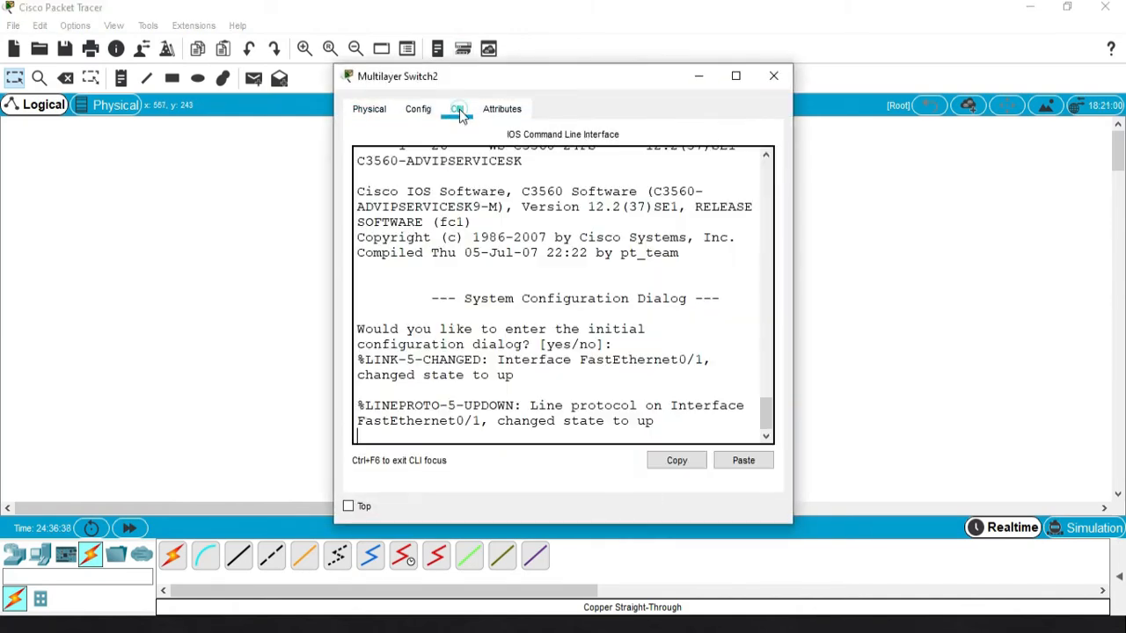
{"action": "key", "text": "Return"}
{"action": "key", "text": "Return"}
{"action": "key", "text": "Return"}
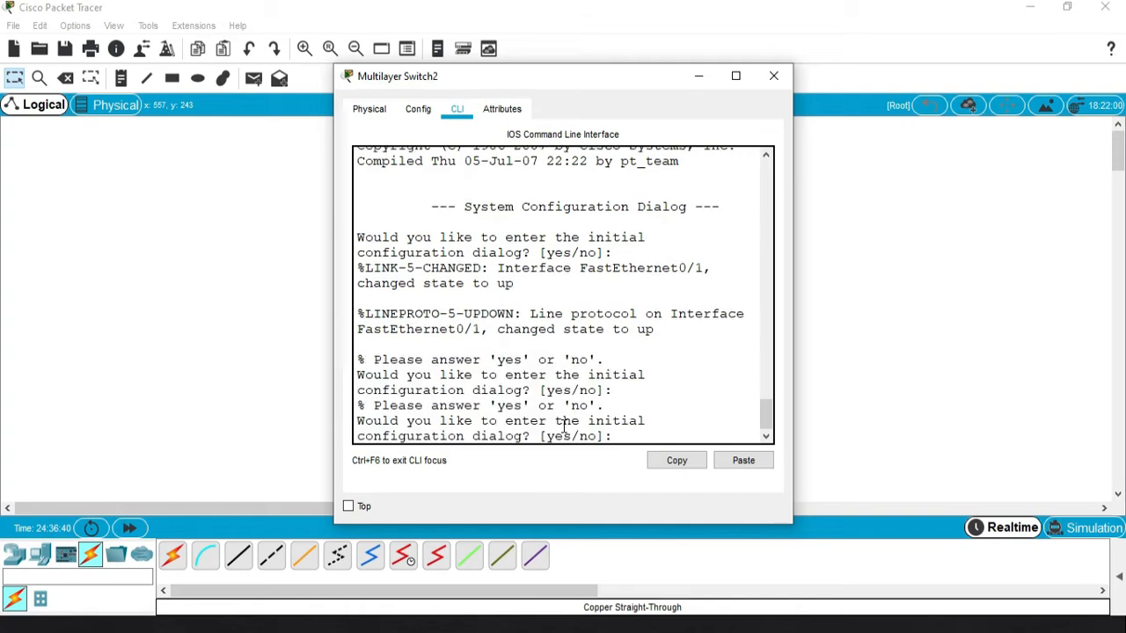
{"action": "type", "text": "no"}
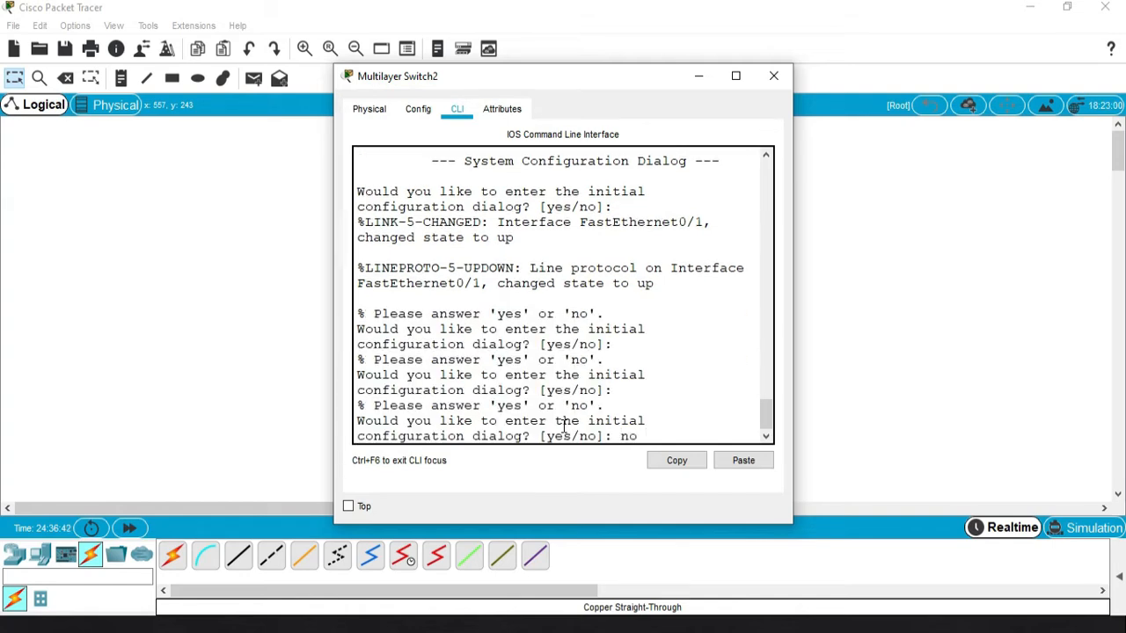
{"action": "key", "text": "Return"}
{"action": "key", "text": "Return"}
{"action": "key", "text": "Return"}
{"action": "type", "text": "en"}
{"action": "key", "text": "Return"}
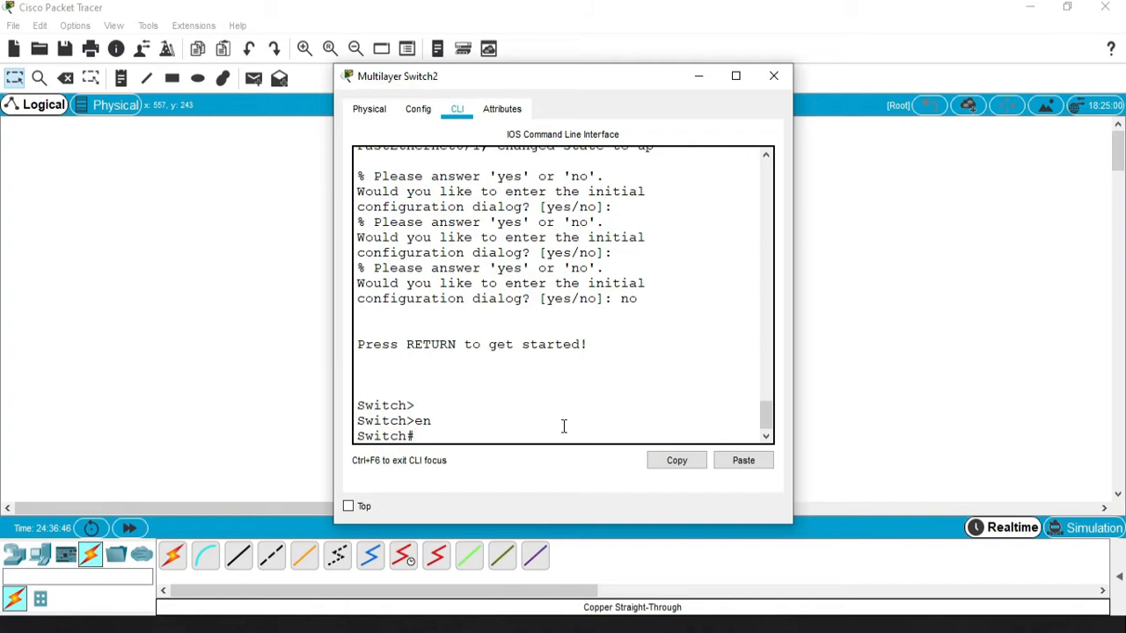
- Set the hostname of Multilayer Switch2 to sw1 in global configuration mode, exit that mode and return to the topology
{"action": "type", "text": "conf t"}
{"action": "key", "text": "Return"}
{"action": "type", "text": "hostn"}
{"action": "key", "text": "Tab"}
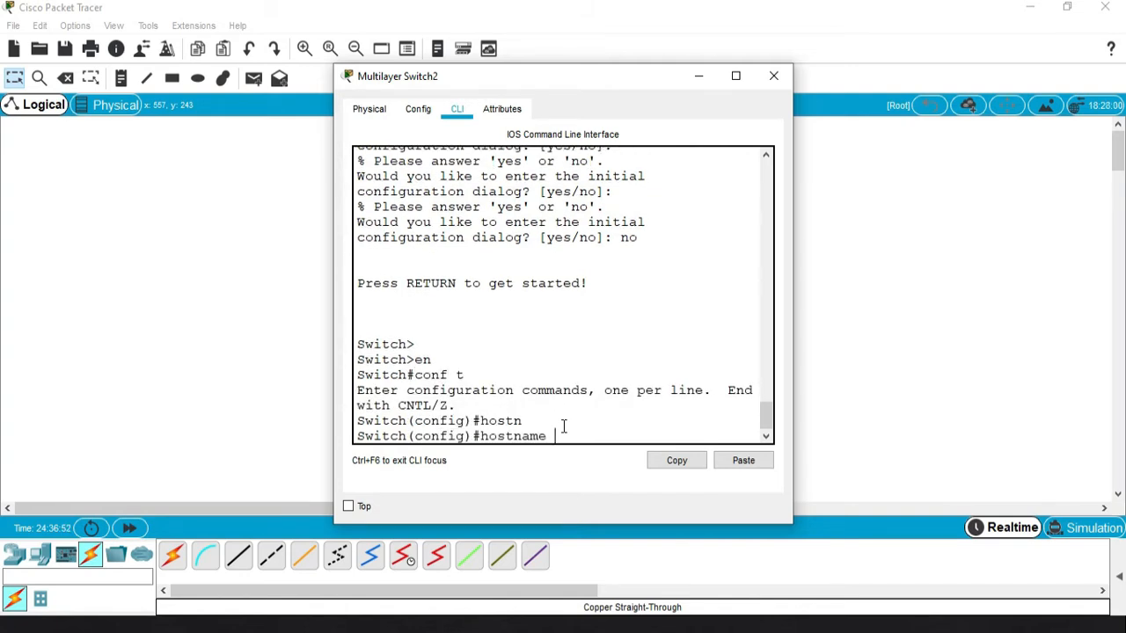
{"action": "type", "text": "sw1"}
{"action": "key", "text": "Return"}
{"action": "type", "text": "exi"}
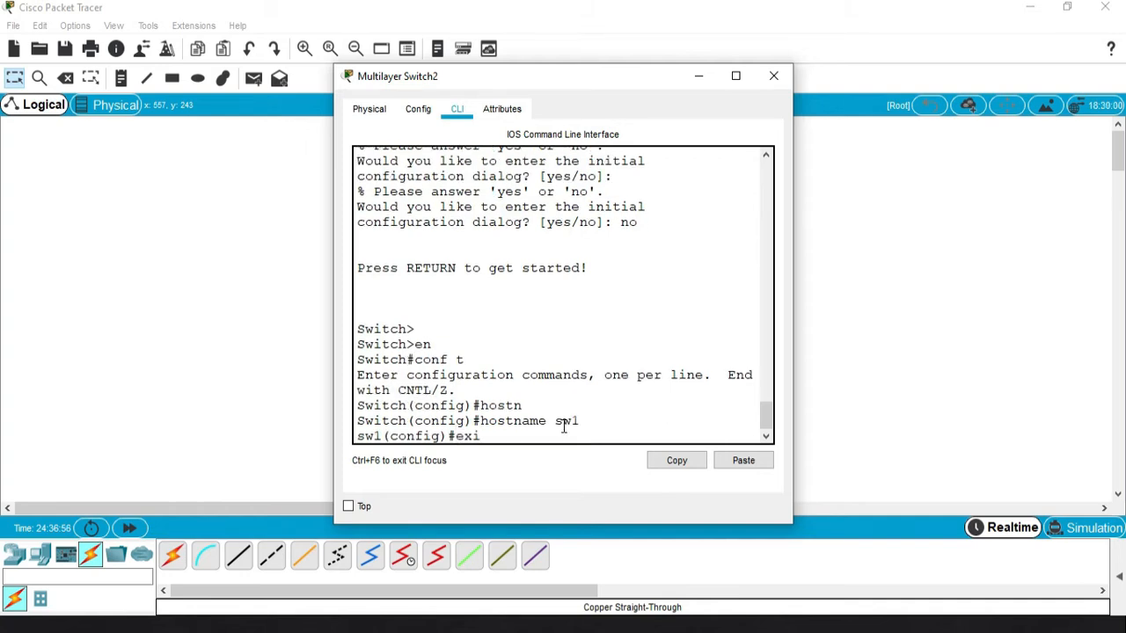
{"action": "type", "text": "t"}
{"action": "key", "text": "Return"}
{"action": "left_click", "coordinate": [872, 339]}
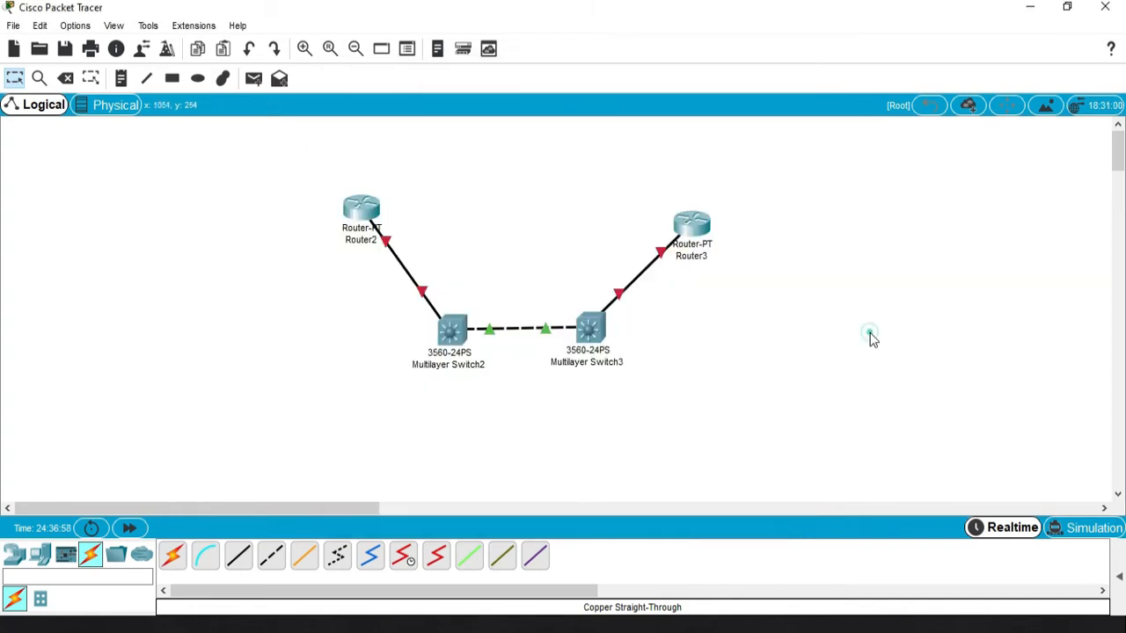
- In the command line of Multilayer Switch3, decline the initial configuration dialog and enter privileged mode
{"action": "left_click", "coordinate": [588, 330]}
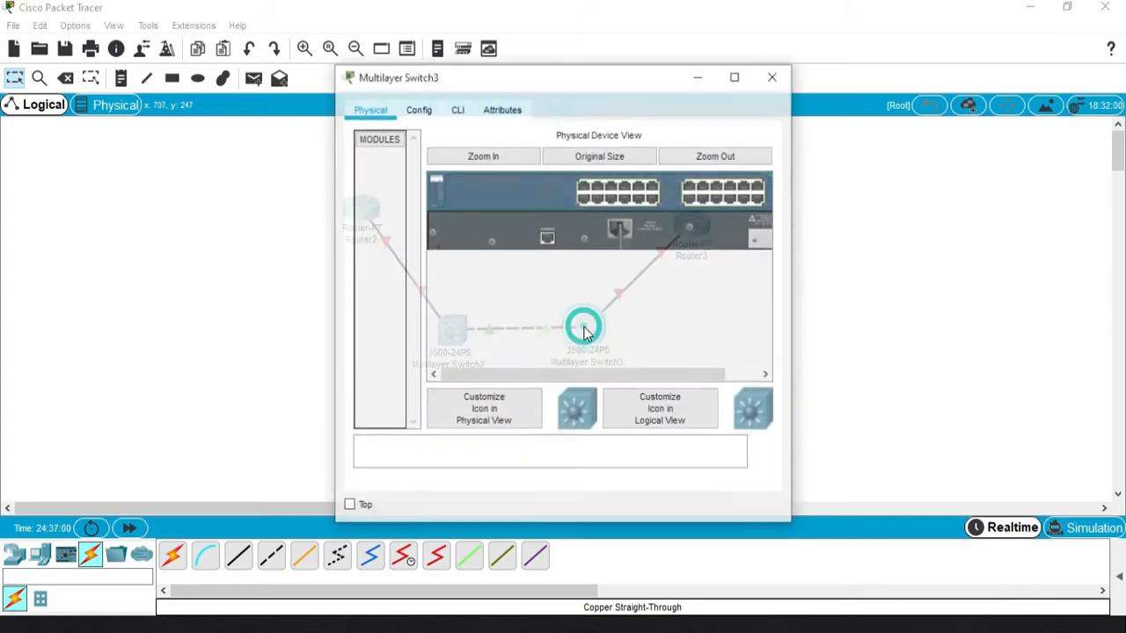
{"action": "left_click", "coordinate": [458, 108]}
{"action": "left_click", "coordinate": [605, 423]}
{"action": "key", "text": "Return"}
{"action": "key", "text": "Return"}
{"action": "type", "text": "no"}
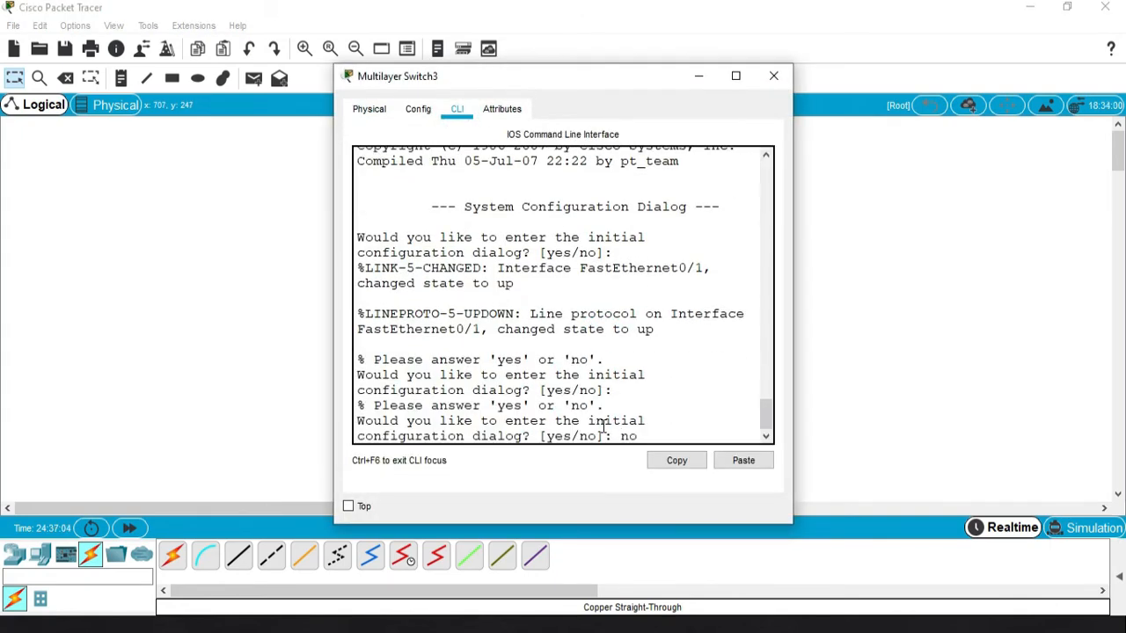
{"action": "key", "text": "Return"}
{"action": "key", "text": "Return"}
{"action": "type", "text": "en"}
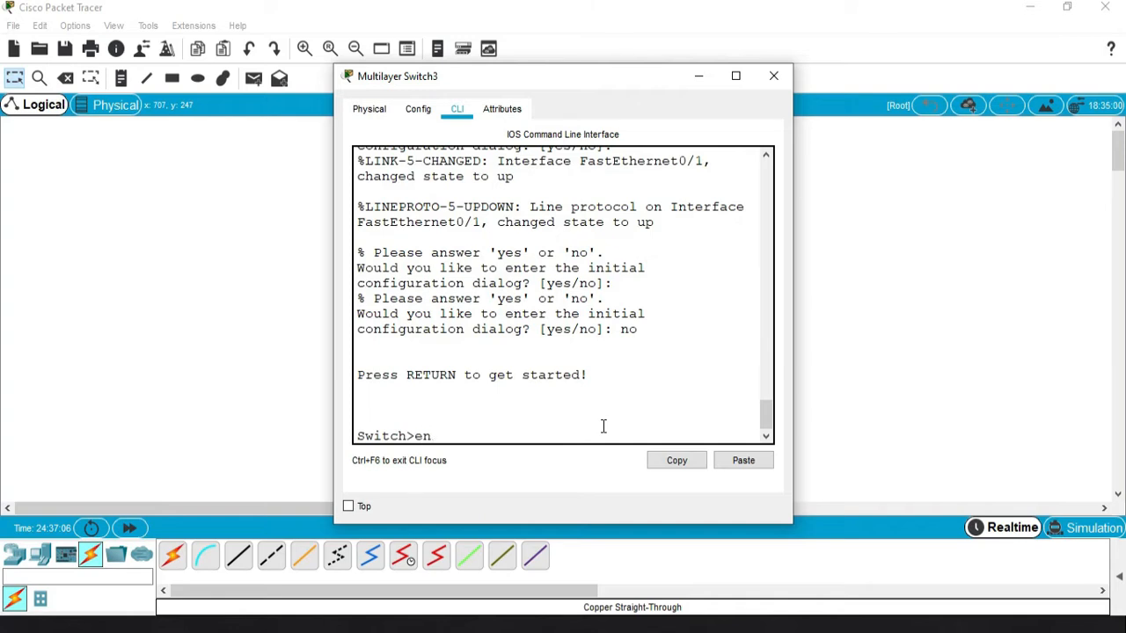
{"action": "key", "text": "Tab"}
{"action": "key", "text": "Return"}
- Set the hostname of Multilayer Switch3 to sw2 in global configuration mode, exit that mode and return to the topology
{"action": "type", "text": "conf t"}
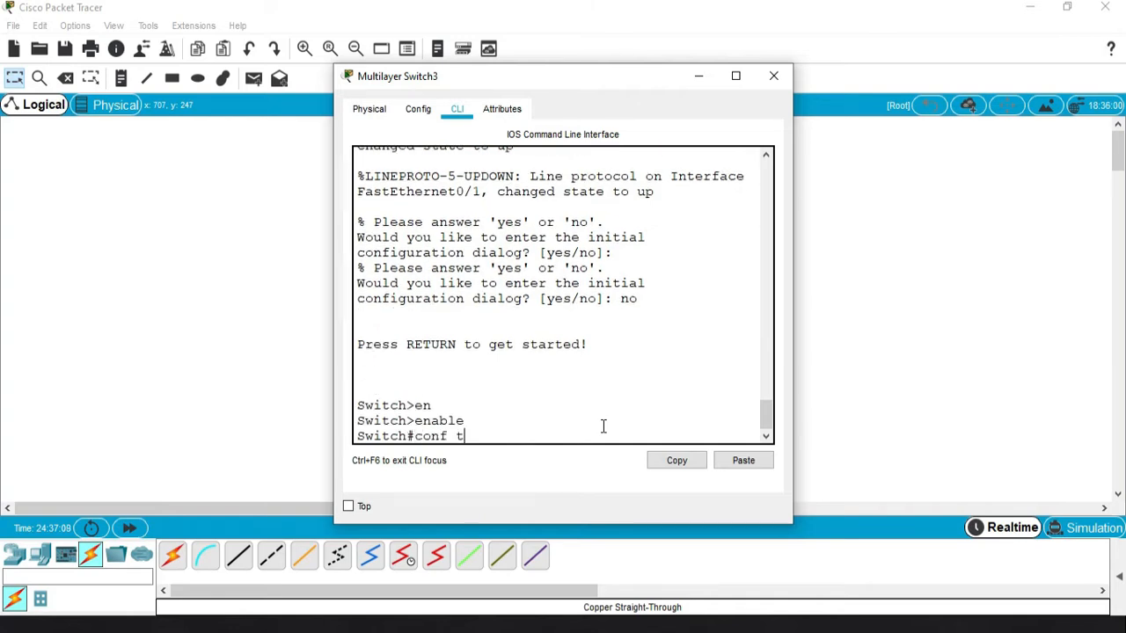
{"action": "key", "text": "Return"}
{"action": "type", "text": "host"}
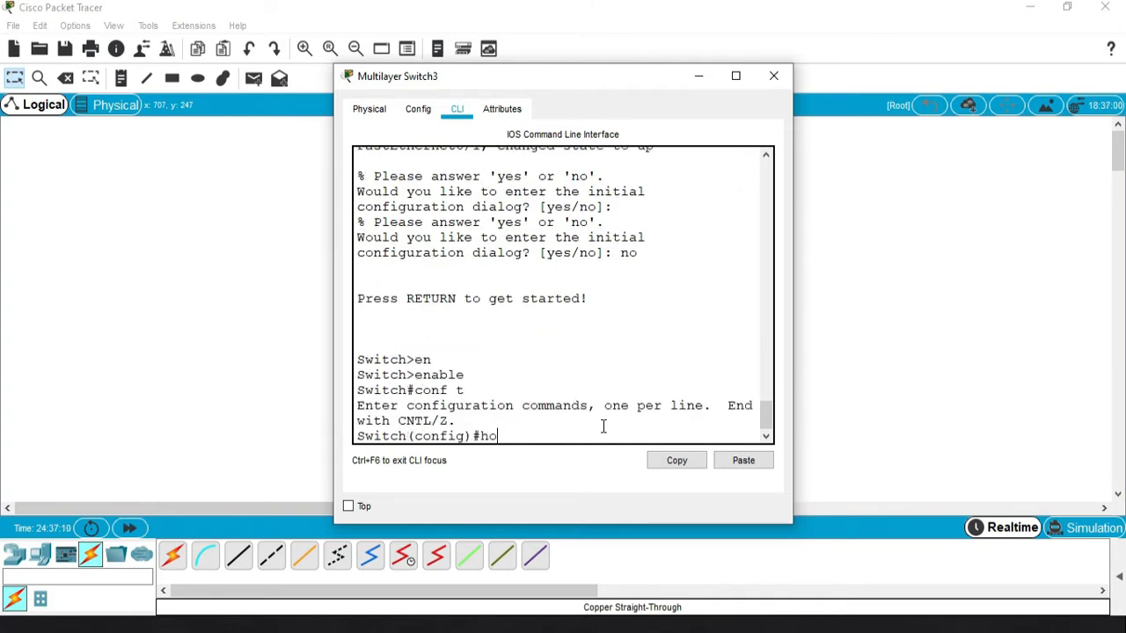
{"action": "key", "text": "Tab"}
{"action": "type", "text": "sw"}
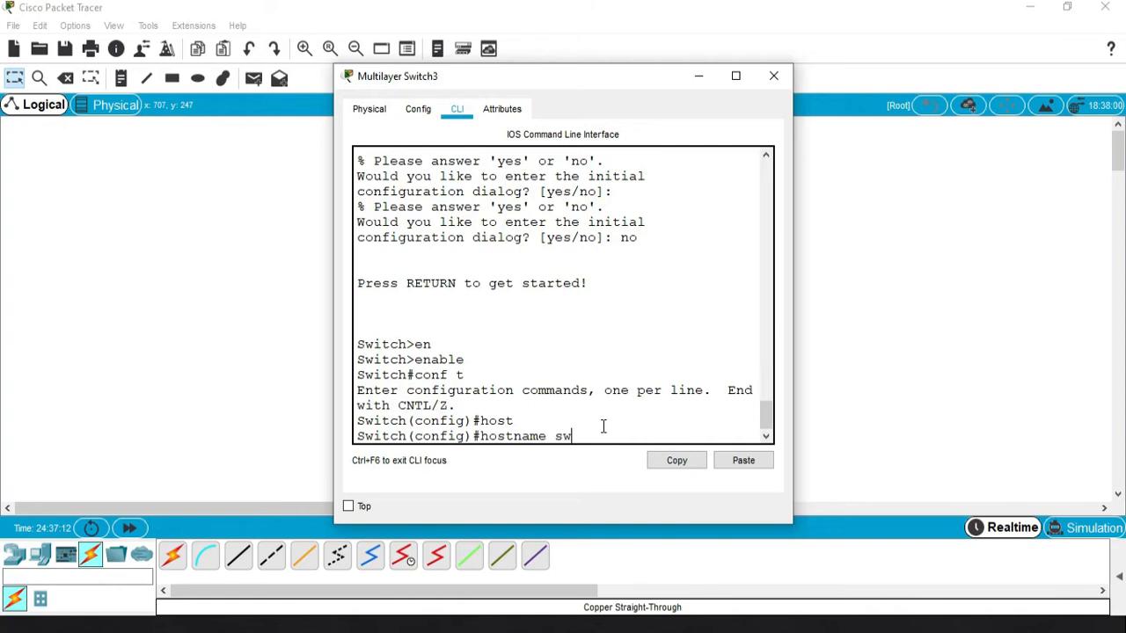
{"action": "key", "text": "Tab"}
{"action": "type", "text": "2"}
{"action": "key", "text": "Return"}
{"action": "key", "text": "Return"}
{"action": "type", "text": "exi"}
{"action": "key", "text": "Return"}
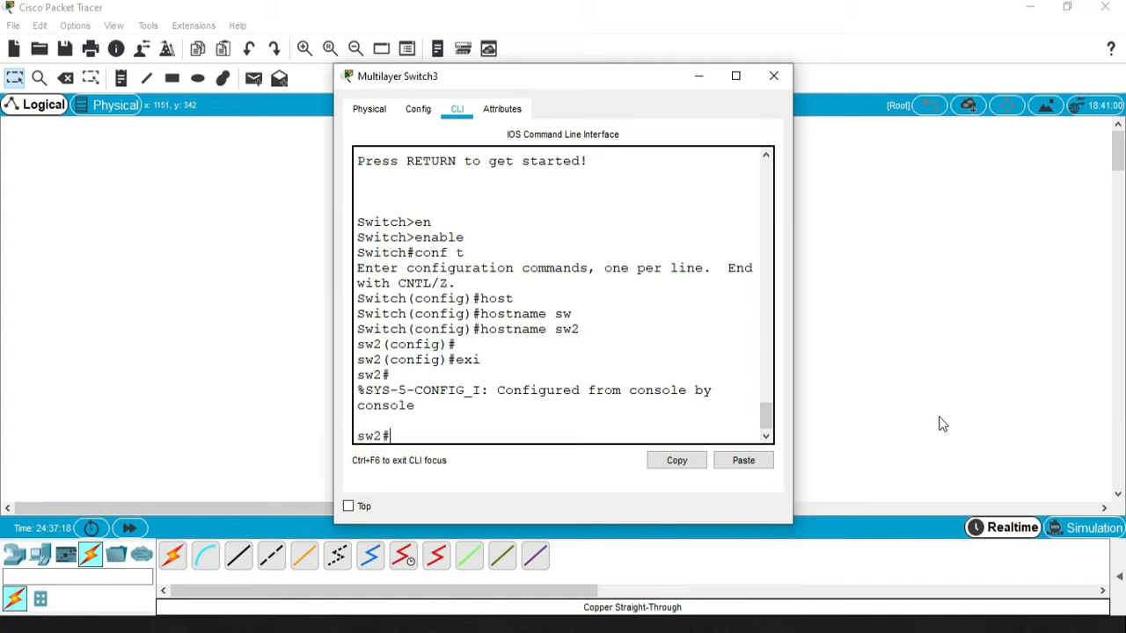
{"action": "left_click", "coordinate": [885, 419]}
- In the command line of Router2, decline the initial configuration dialog and enter privileged mode
{"action": "left_click", "coordinate": [360, 205]}
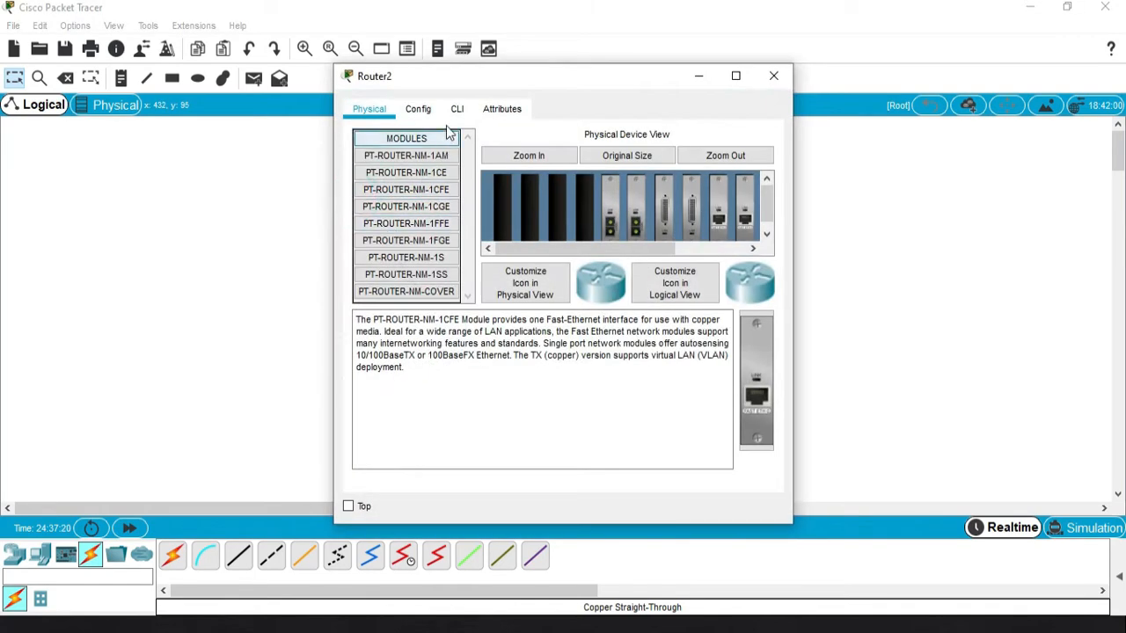
{"action": "left_click", "coordinate": [458, 108]}
{"action": "type", "text": "no"}
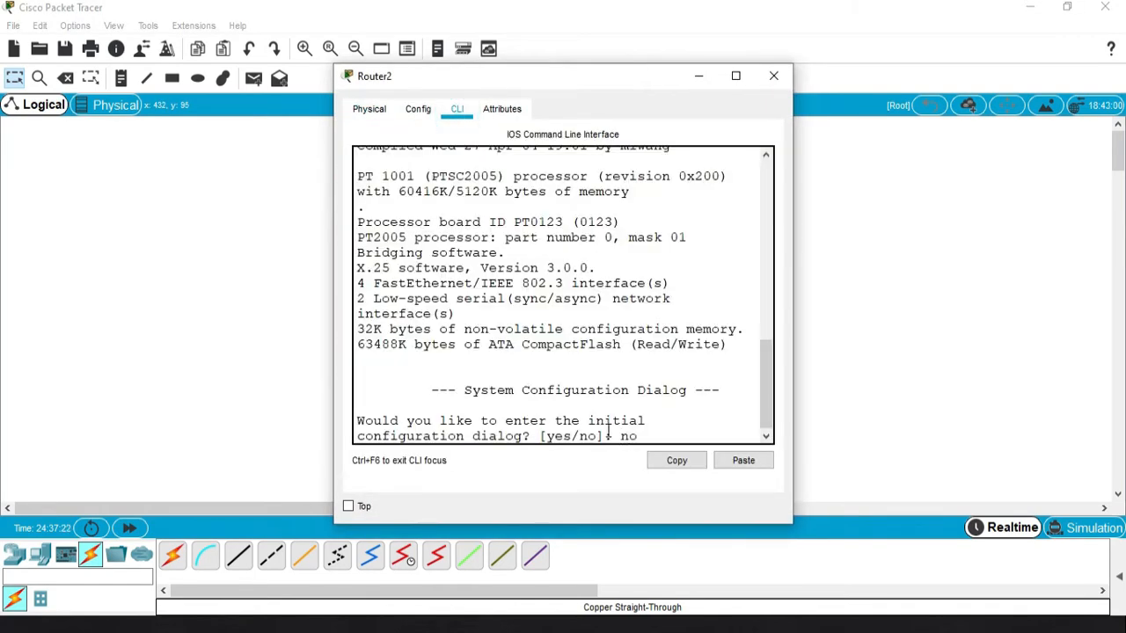
{"action": "key", "text": "Return"}
{"action": "key", "text": "Return"}
{"action": "type", "text": "en"}
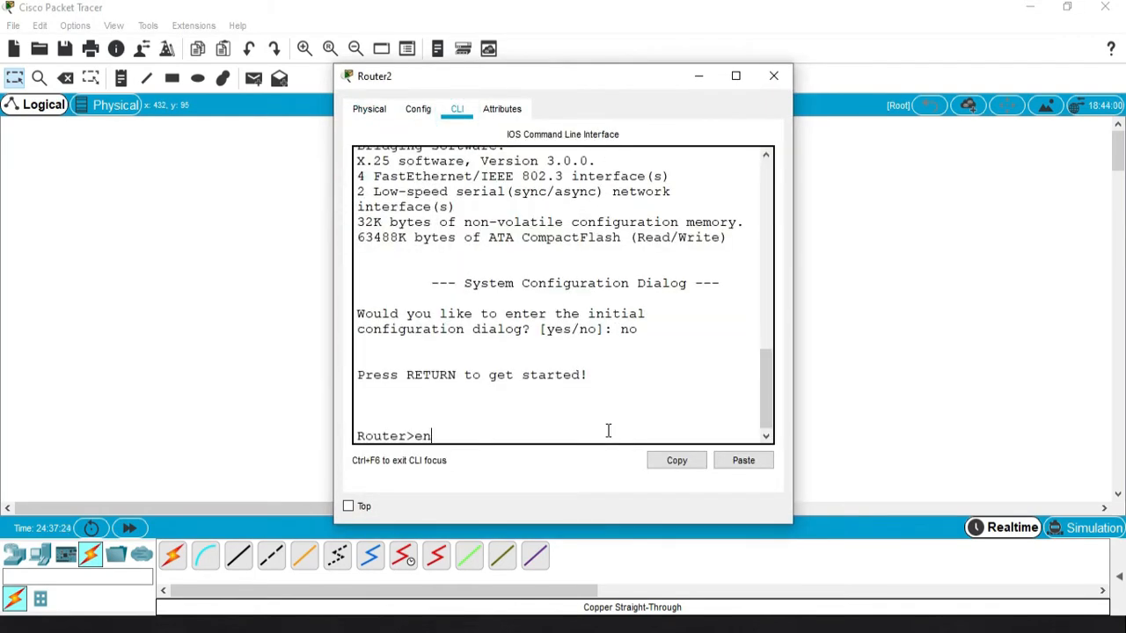
{"action": "key", "text": "Tab"}
{"action": "key", "text": "Return"}
- Enter global configuration mode on Router2, set its hostname to r1 and return to the topology
{"action": "type", "text": "conf t"}
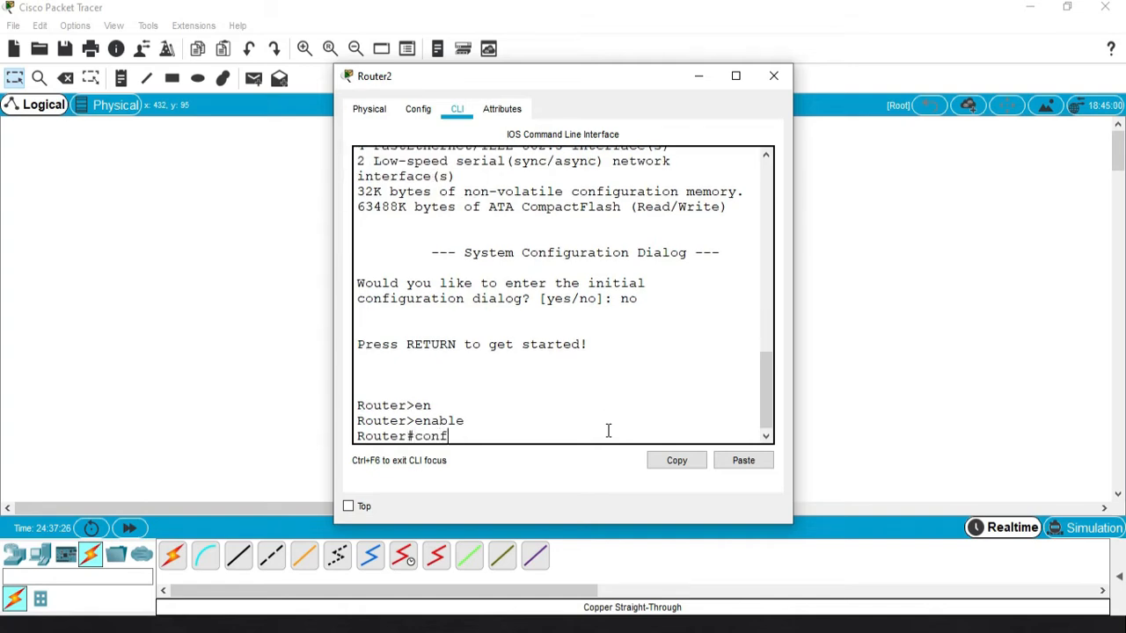
{"action": "key", "text": "Return"}
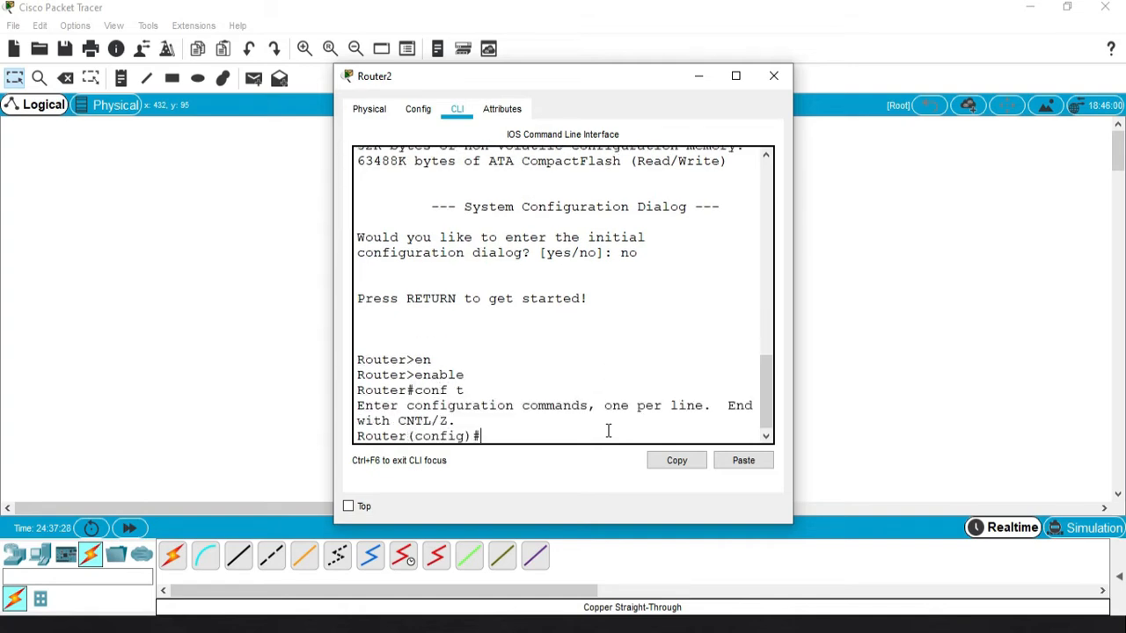
{"action": "type", "text": "host"}
{"action": "key", "text": "Tab"}
{"action": "type", "text": "r1"}
{"action": "key", "text": "Return"}
{"action": "key", "text": "Return"}
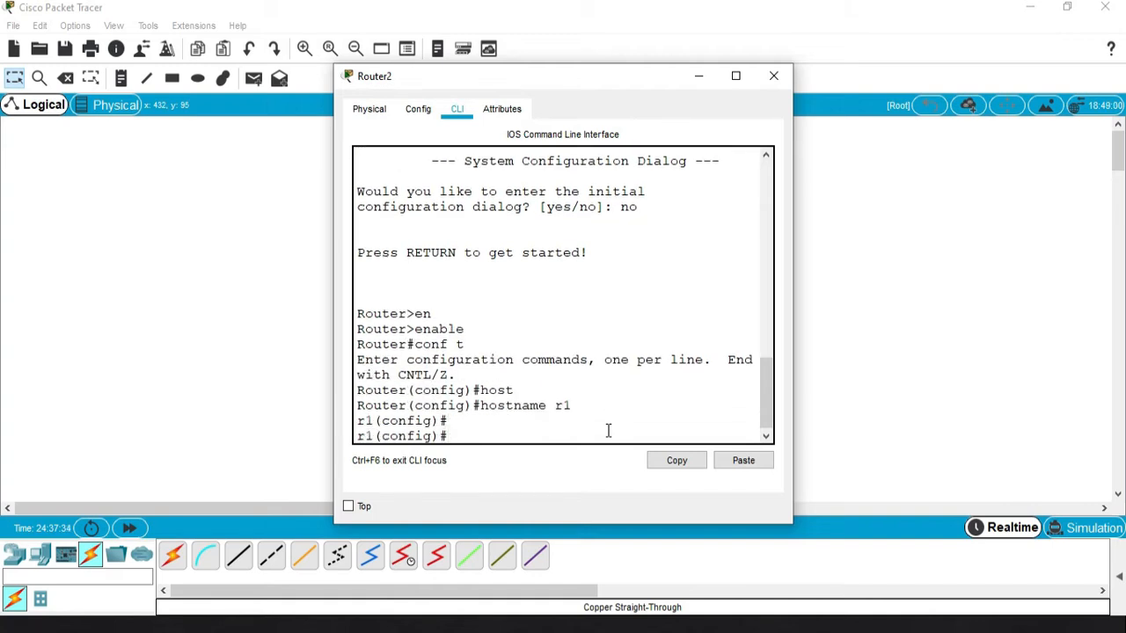
{"action": "left_click", "coordinate": [845, 392]}
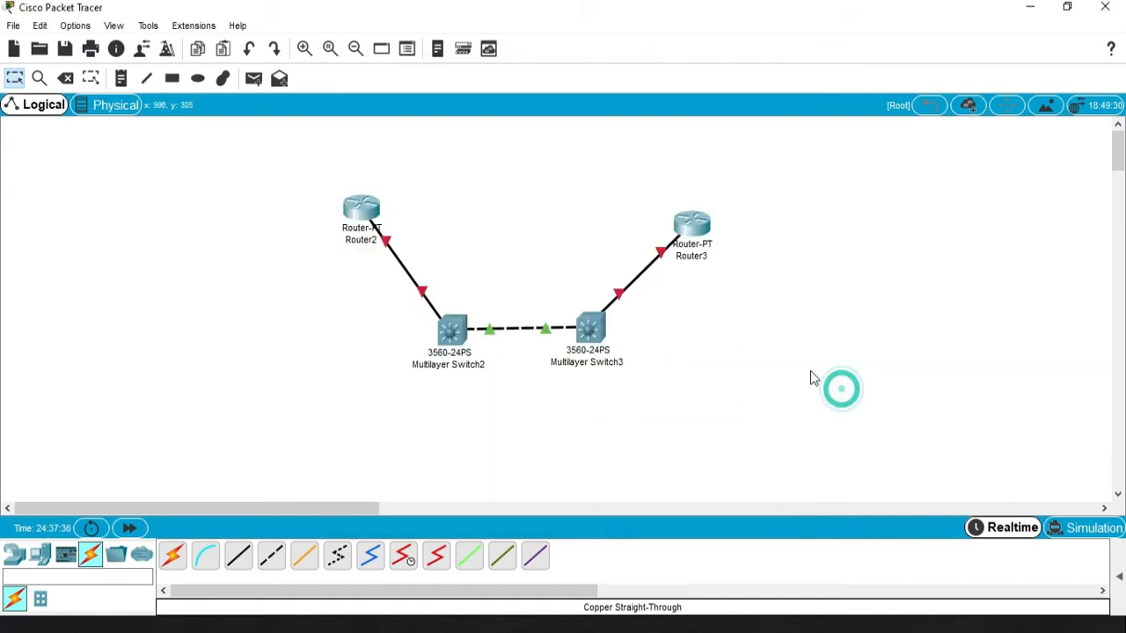
- In the command line of Router3, decline the initial configuration dialog and enter privileged mode
{"action": "left_click", "coordinate": [689, 228]}
{"action": "left_click", "coordinate": [458, 109]}
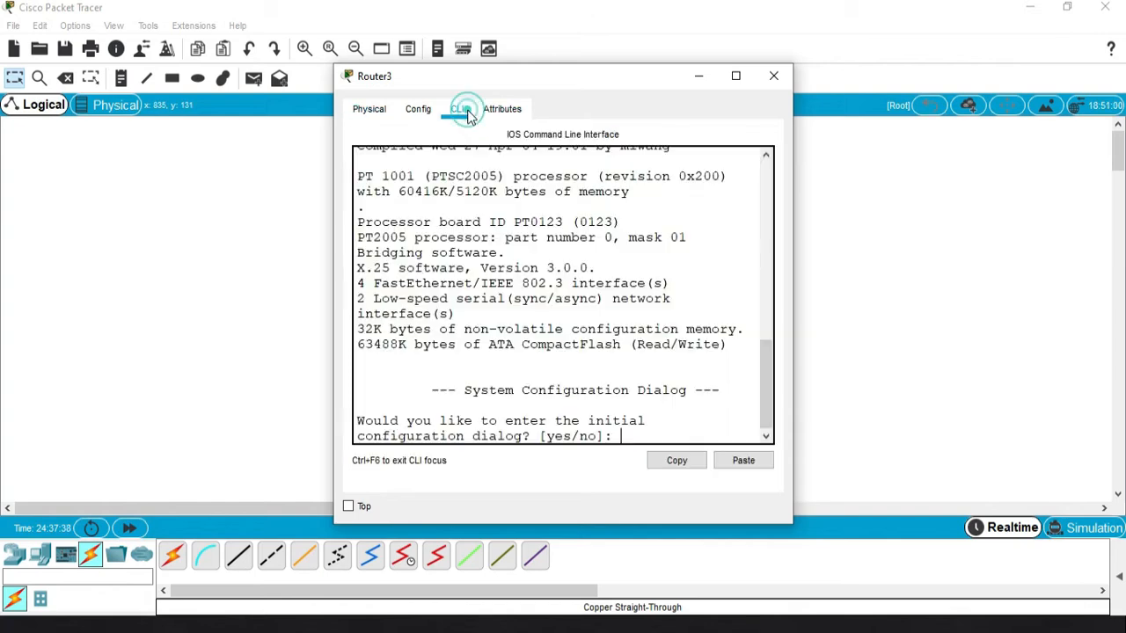
{"action": "type", "text": "no"}
{"action": "key", "text": "Return"}
{"action": "key", "text": "Return"}
{"action": "type", "text": "en"}
{"action": "key", "text": "Tab"}
{"action": "key", "text": "Return"}
- Enter global configuration mode on Router3, set its hostname to r2 and return to the topology
{"action": "type", "text": "conf t"}
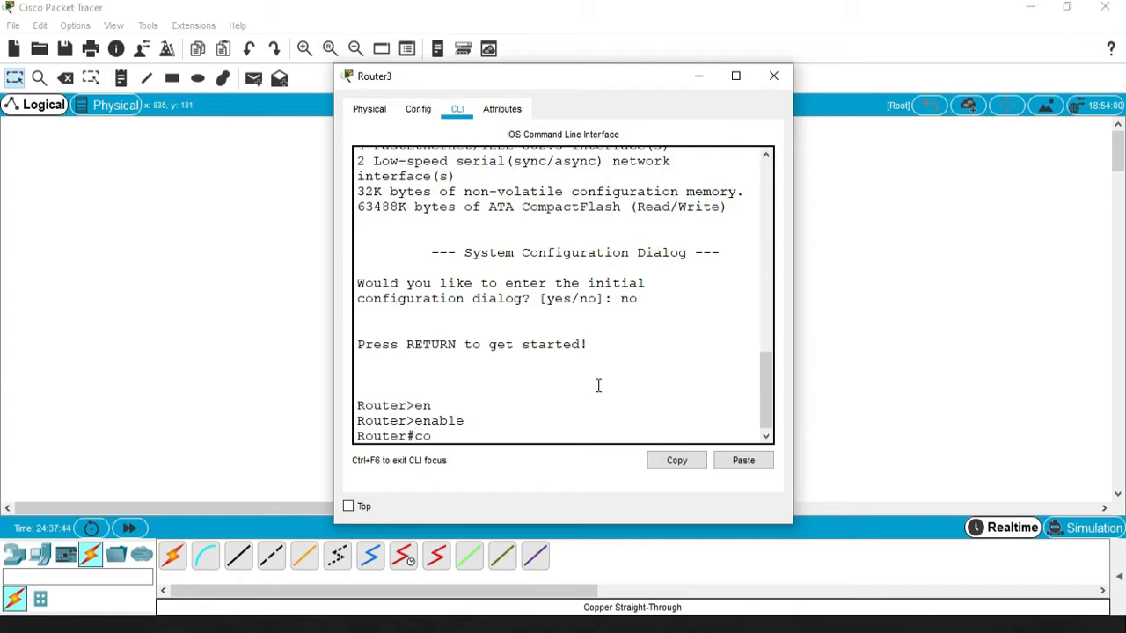
{"action": "key", "text": "Return"}
{"action": "type", "text": "host"}
{"action": "key", "text": "Tab"}
{"action": "type", "text": "r2"}
{"action": "key", "text": "Return"}
{"action": "key", "text": "Return"}
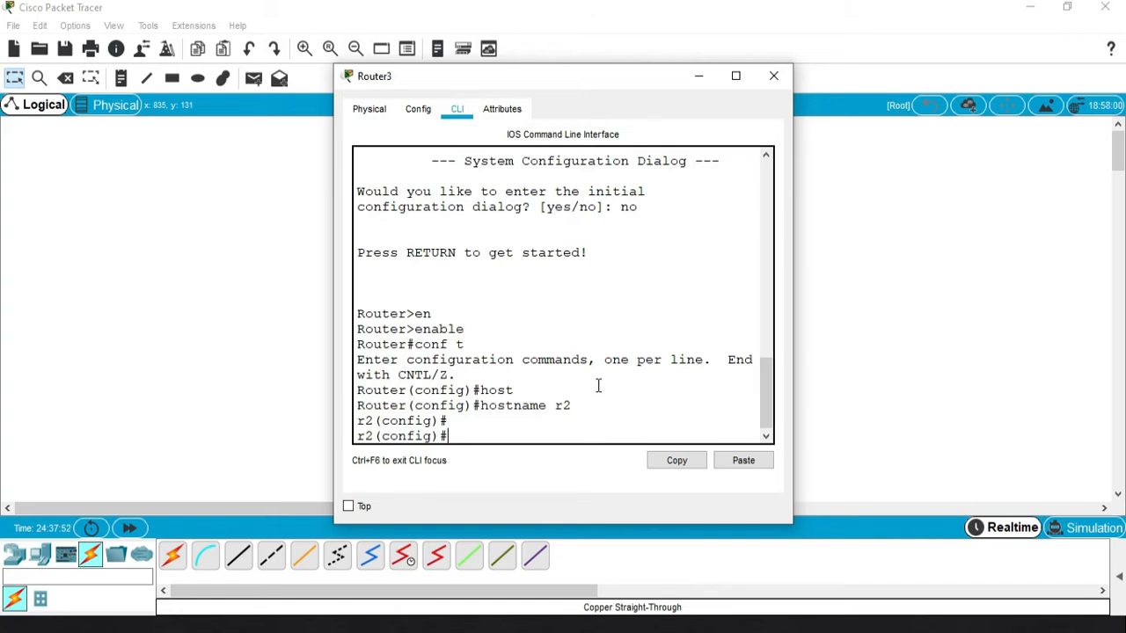
{"action": "left_click", "coordinate": [221, 344]}
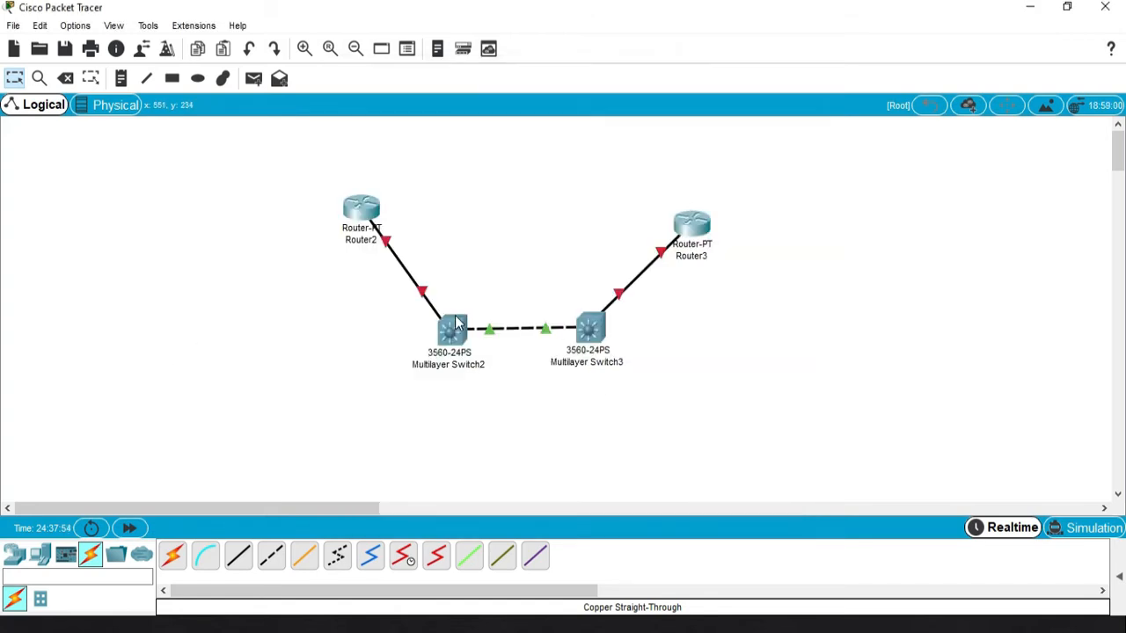
- Open the command line of Multilayer Switch2, display its VTP status and enlarge the window to examine the output
{"action": "double_click", "coordinate": [455, 315]}
{"action": "left_click", "coordinate": [490, 432]}
{"action": "key", "text": "Return"}
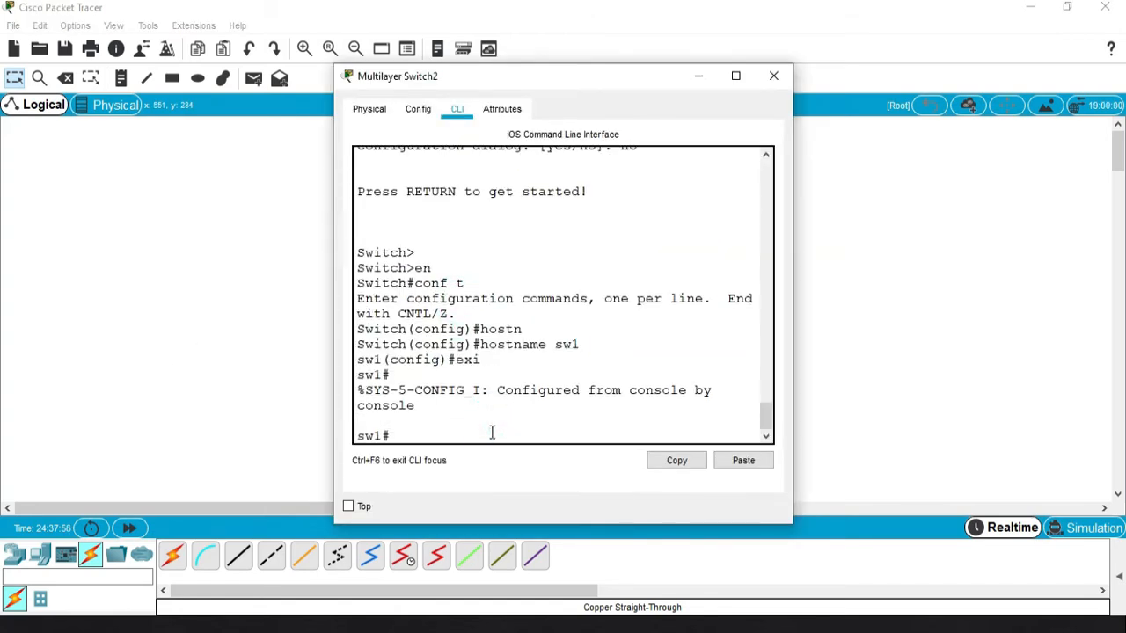
{"action": "key", "text": "Return"}
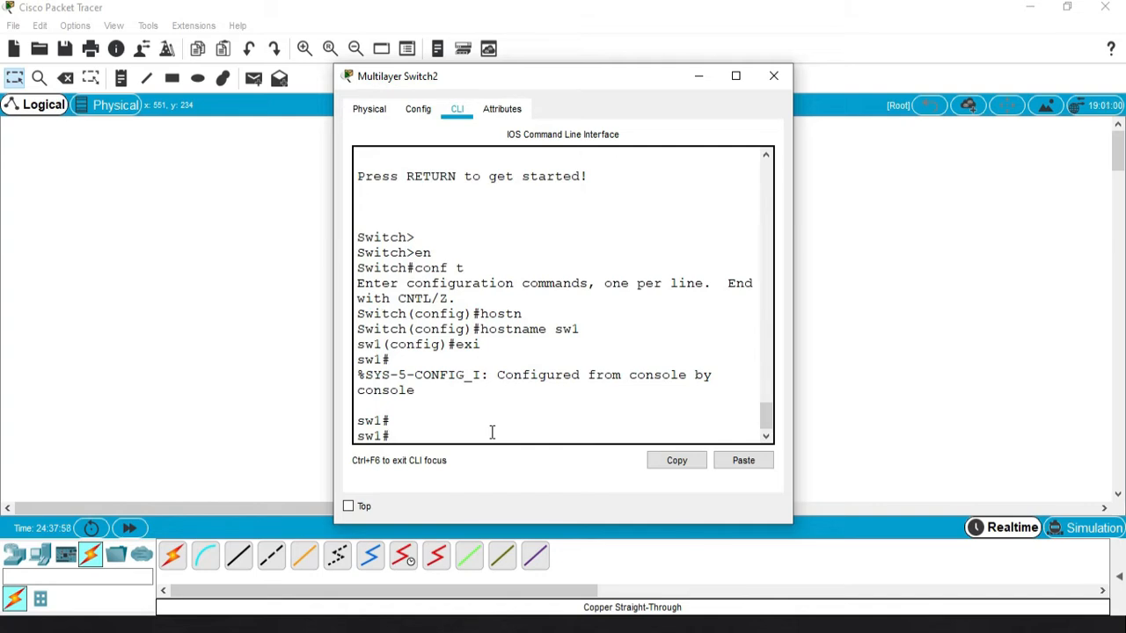
{"action": "type", "text": "show vtp"}
{"action": "key", "text": "Tab"}
{"action": "type", "text": "s"}
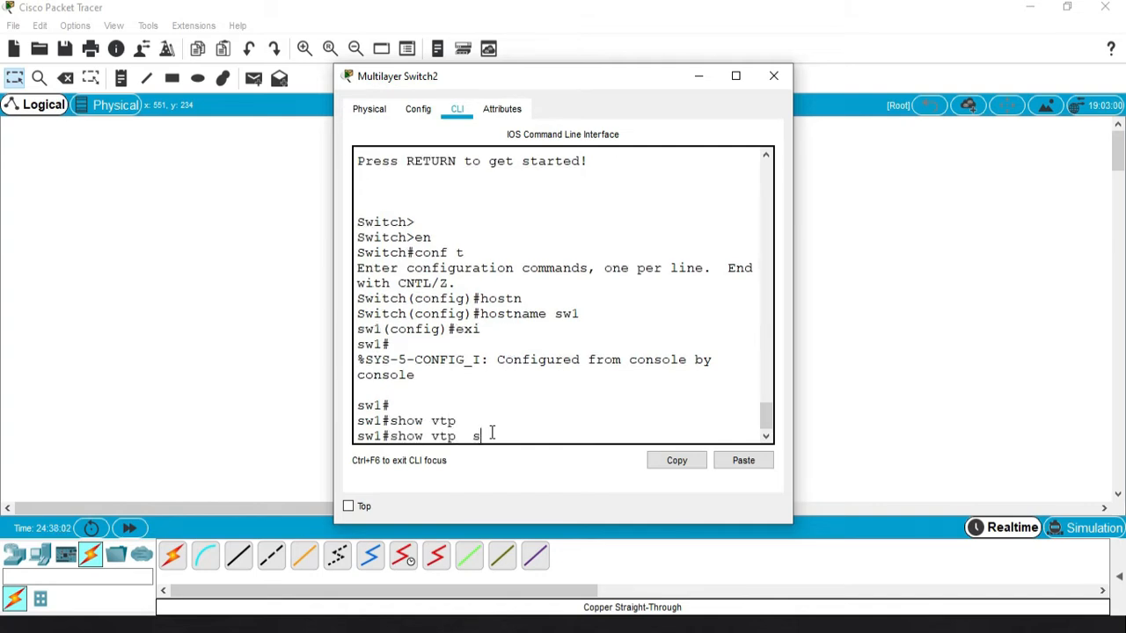
{"action": "type", "text": "tatus"}
{"action": "key", "text": "Return"}
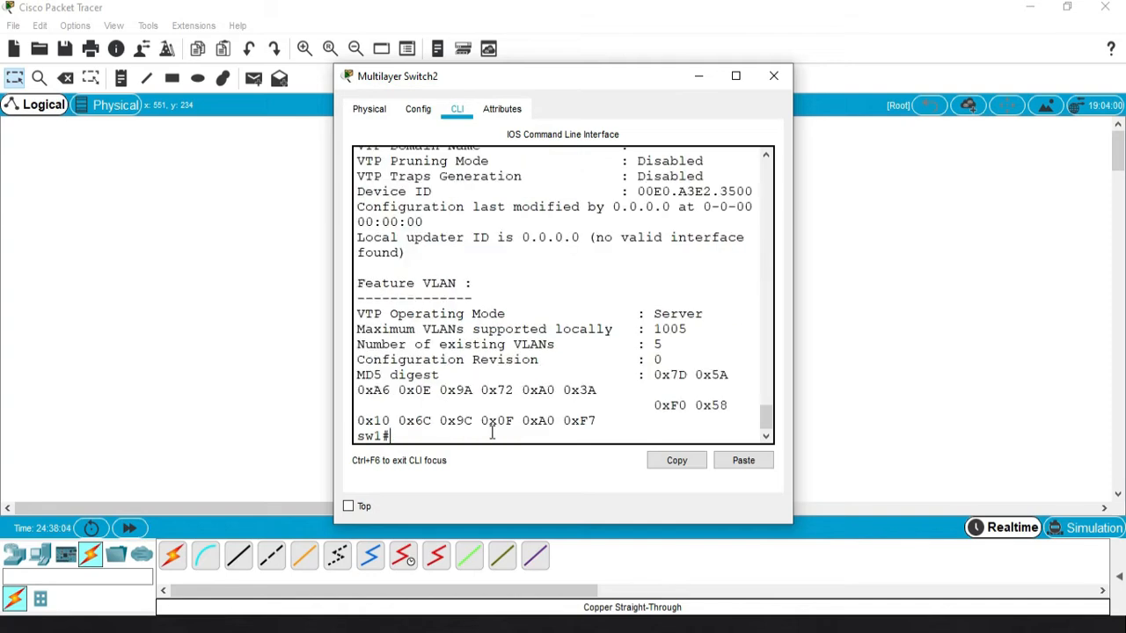
{"action": "left_click", "coordinate": [736, 75]}
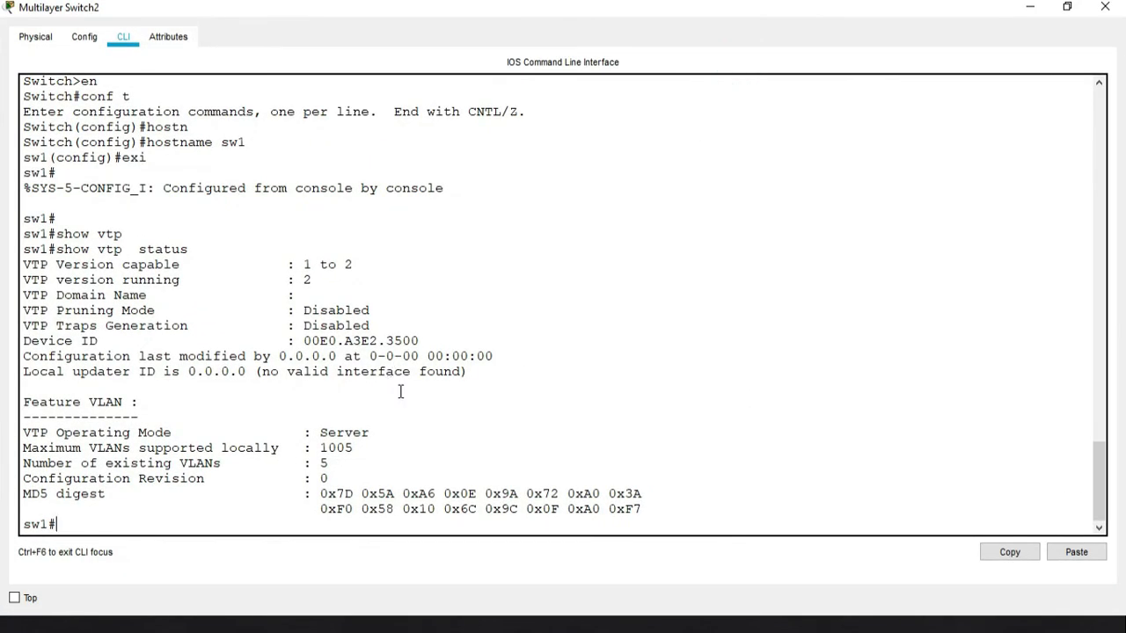
- Enter global configuration mode on sw1 and set the VTP mode to transparent
{"action": "key", "text": "Return"}
{"action": "type", "text": "conf t"}
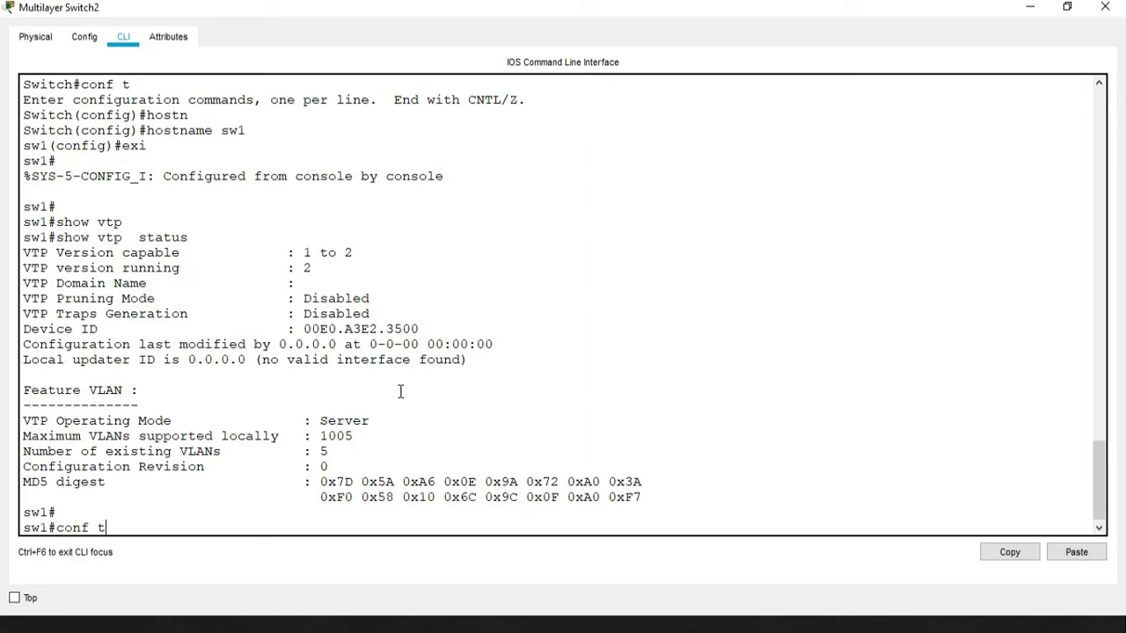
{"action": "key", "text": "Return"}
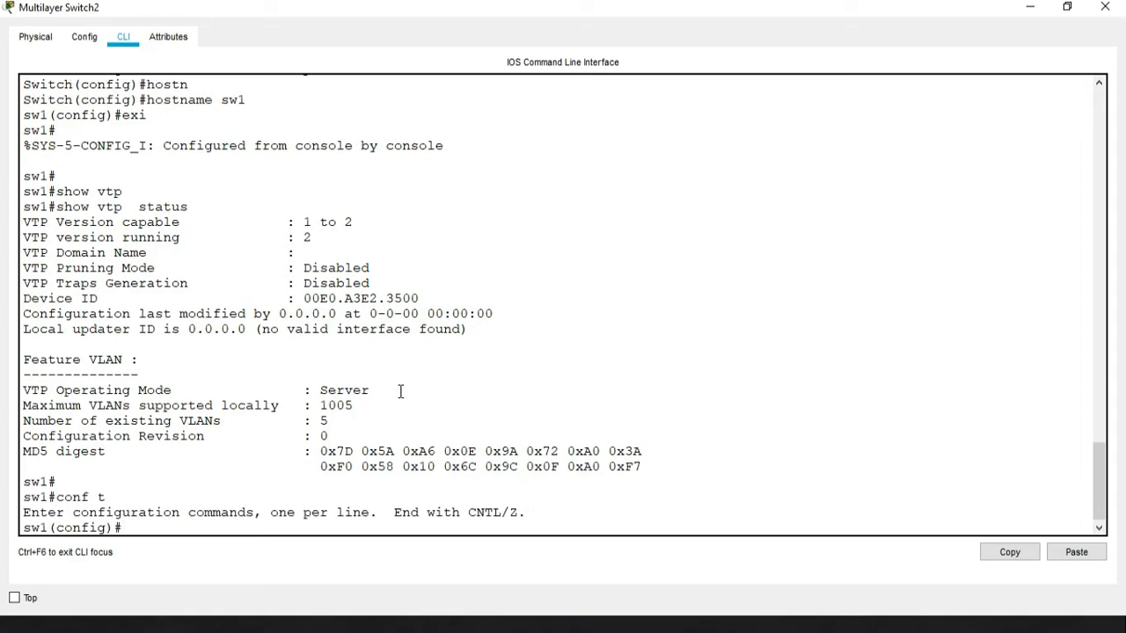
{"action": "type", "text": "vtp"}
{"action": "key", "text": "Tab"}
{"action": "type", "text": "mo"}
{"action": "key", "text": "Tab"}
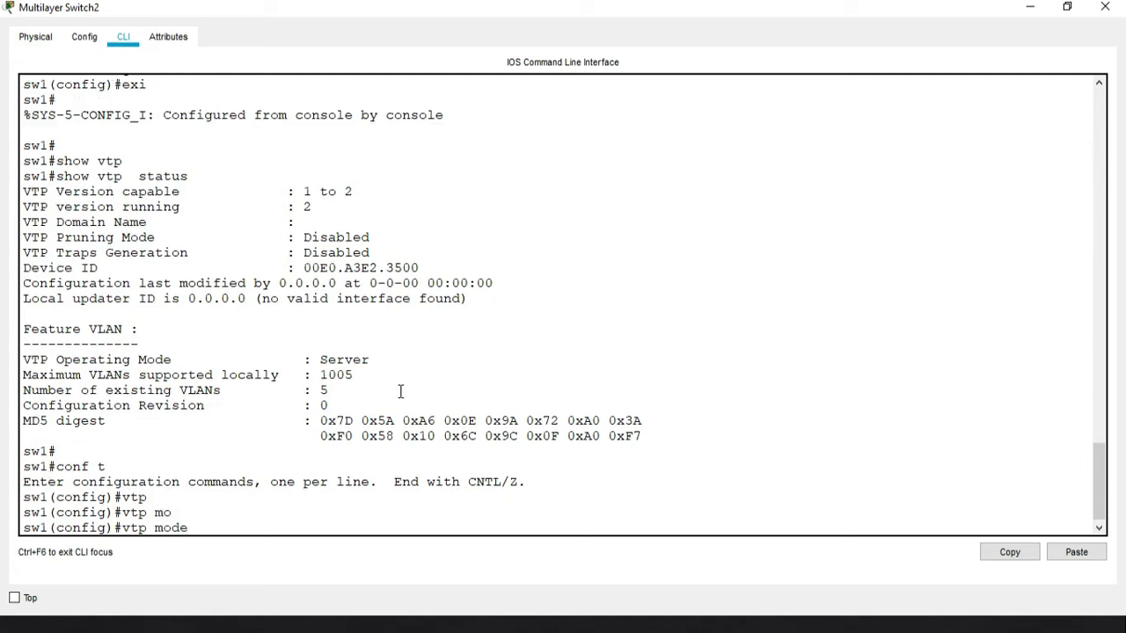
{"action": "type", "text": "tr"}
{"action": "key", "text": "Tab"}
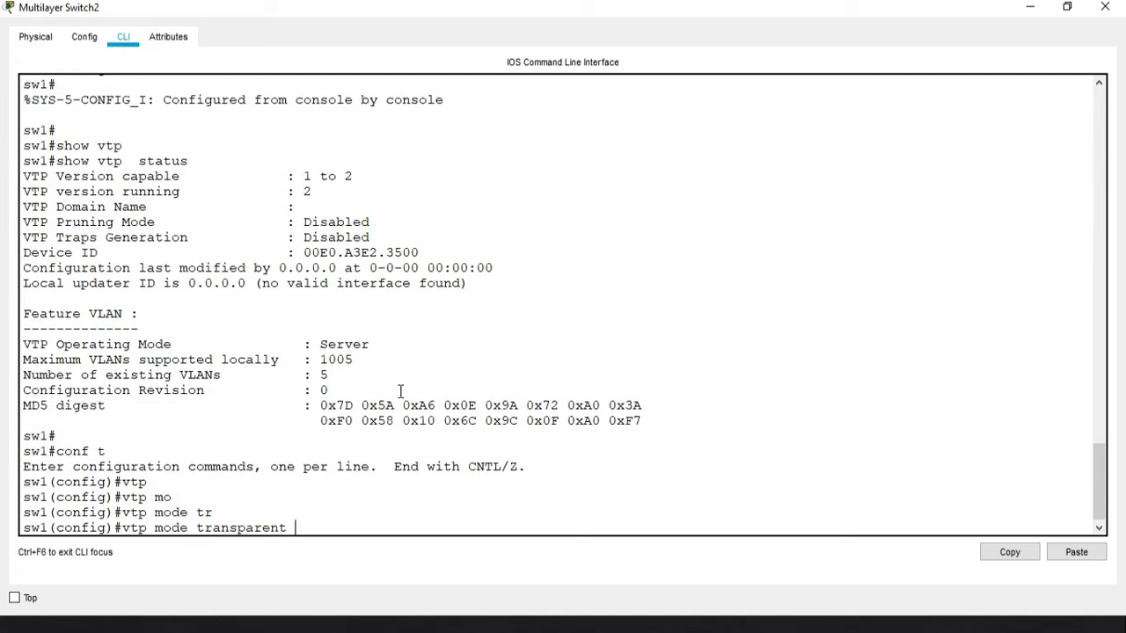
{"action": "key", "text": "Return"}
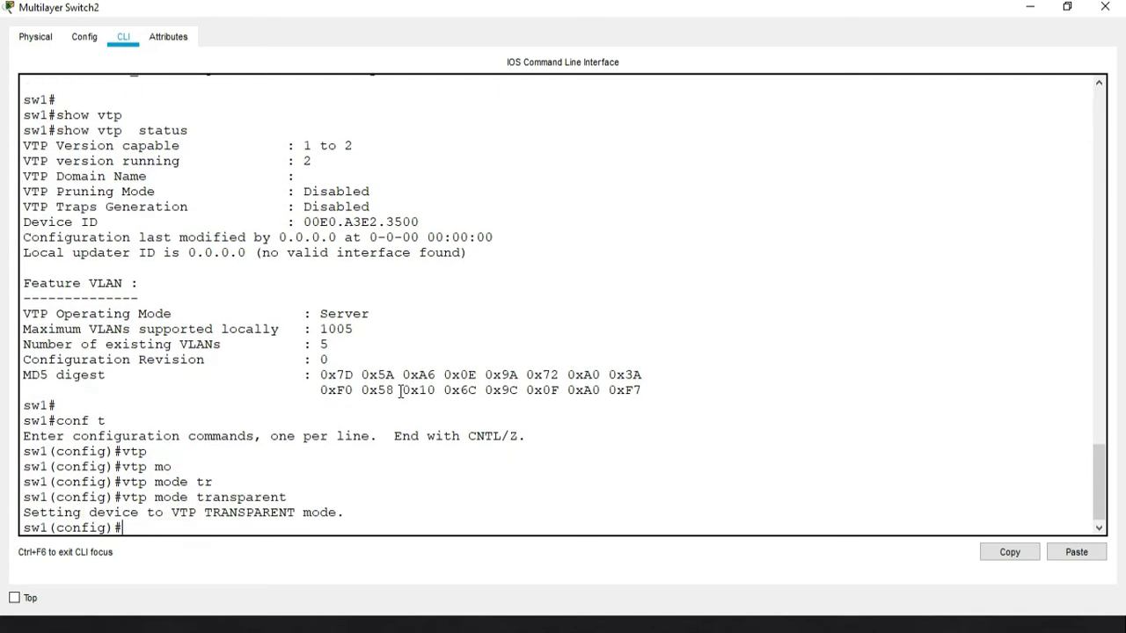
- Set the VTP domain name of sw1 to cisco
{"action": "type", "text": "vtp"}
{"action": "key", "text": "Tab"}
{"action": "type", "text": "dom"}
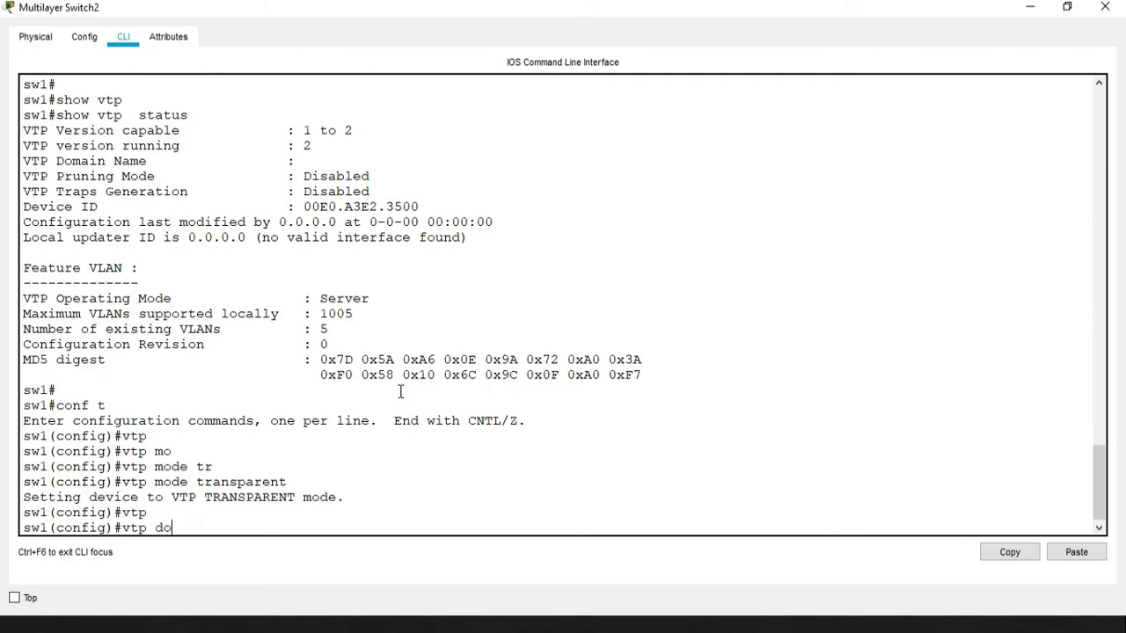
{"action": "key", "text": "Tab"}
{"action": "type", "text": "cisco"}
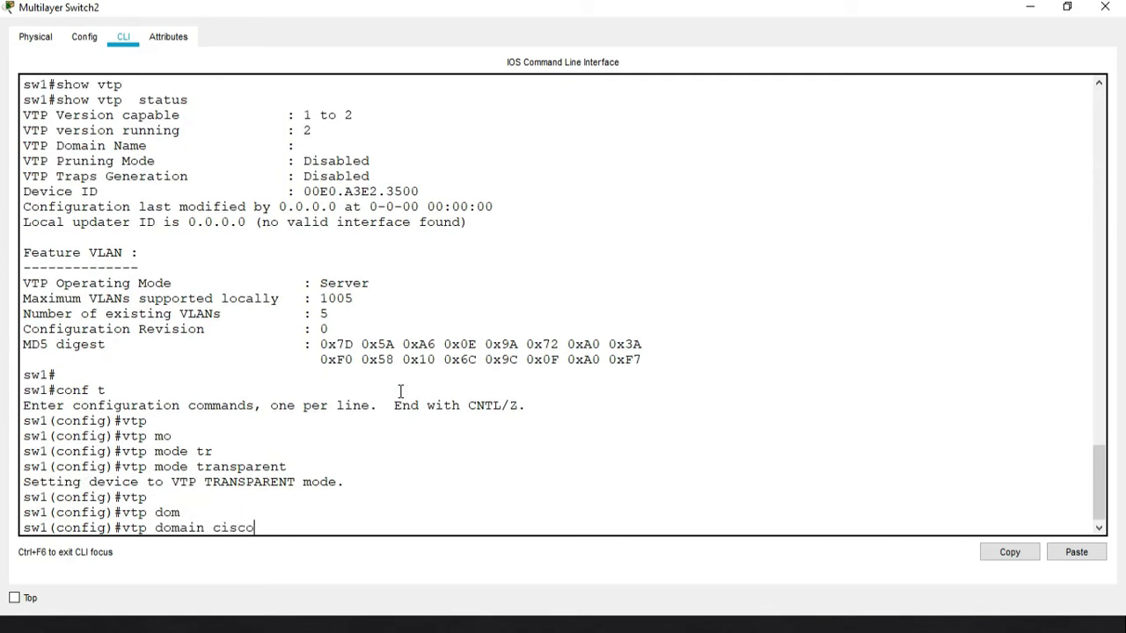
{"action": "key", "text": "Return"}
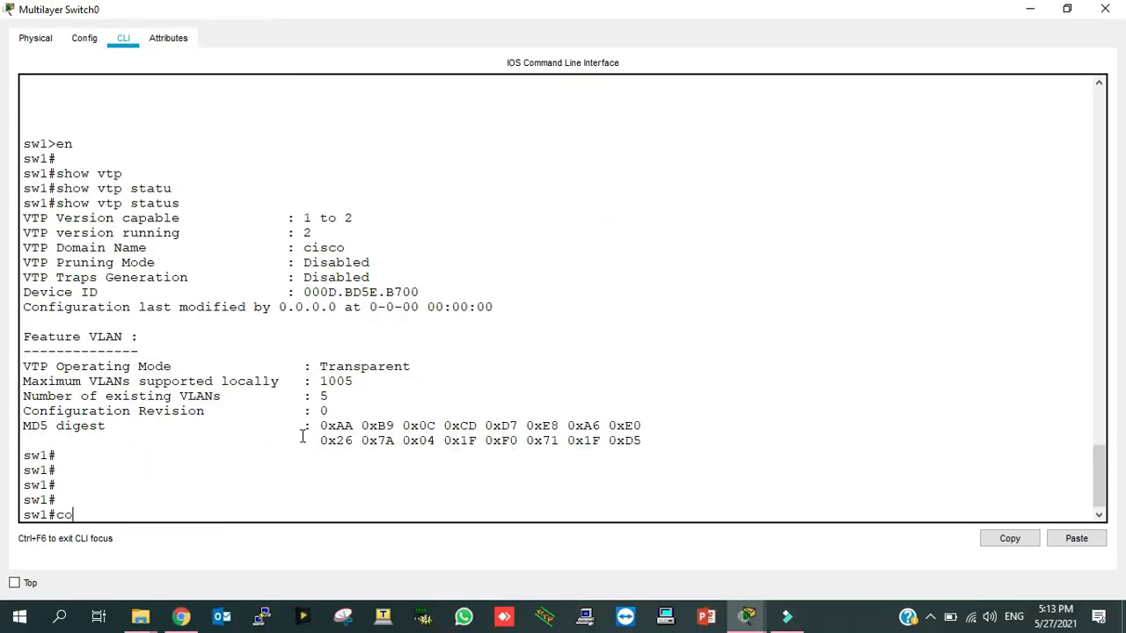
- In global configuration mode on Multilayer Switch0, create VLAN 10, name it lahore and leave VLAN configuration
{"action": "type", "text": "nf t"}
{"action": "key", "text": "Return"}
{"action": "type", "text": "vlan 1"}
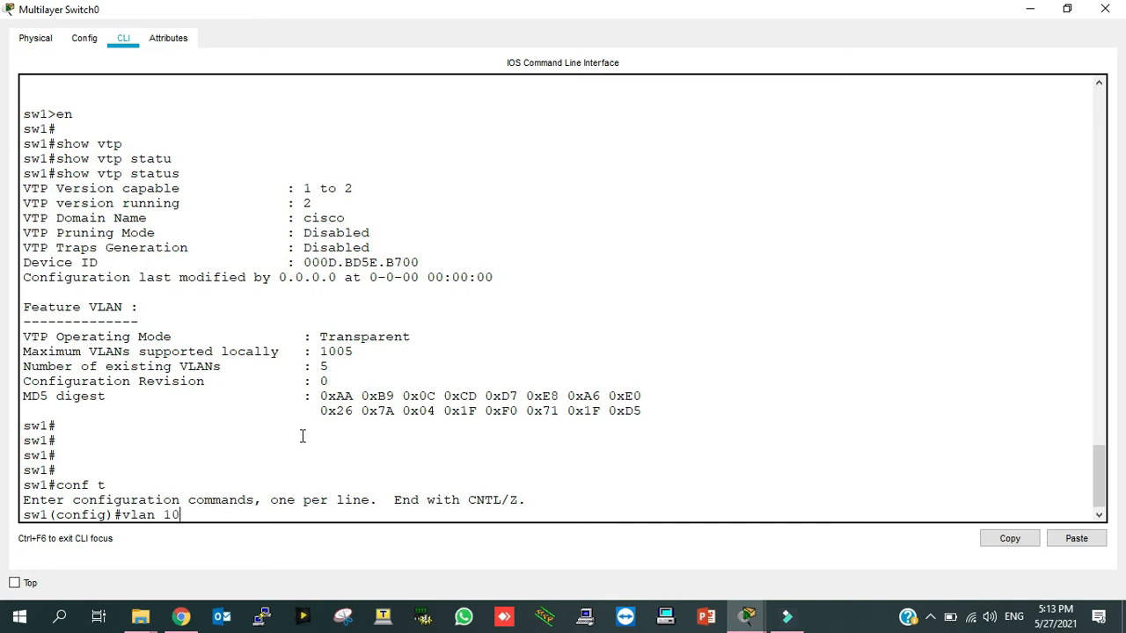
{"action": "type", "text": "0"}
{"action": "key", "text": "Return"}
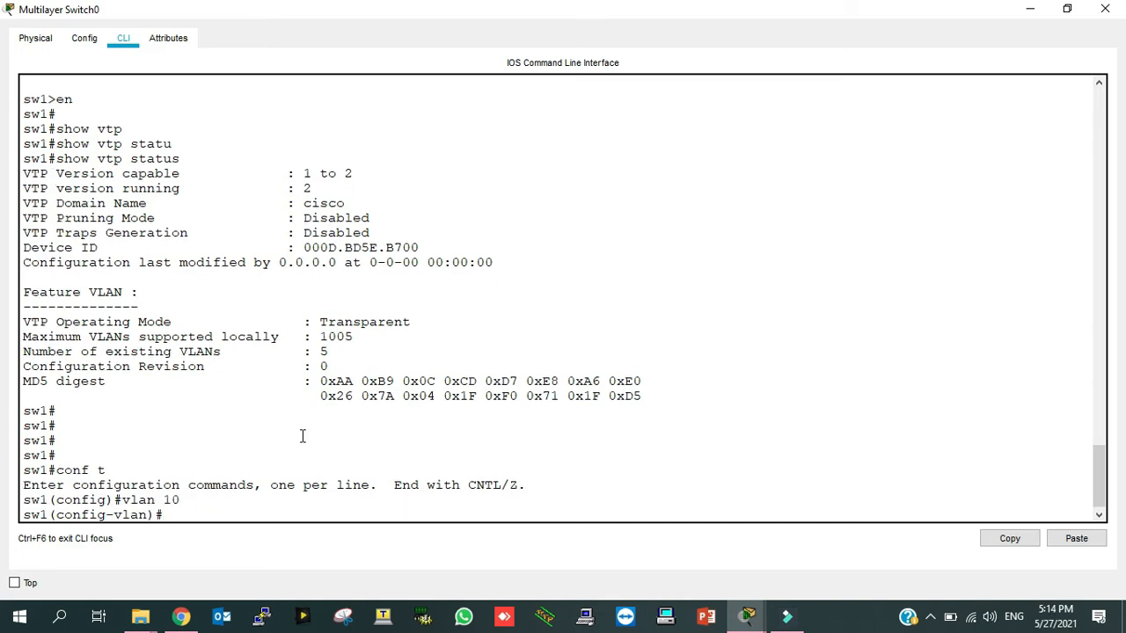
{"action": "type", "text": "name lahore"}
{"action": "key", "text": "Return"}
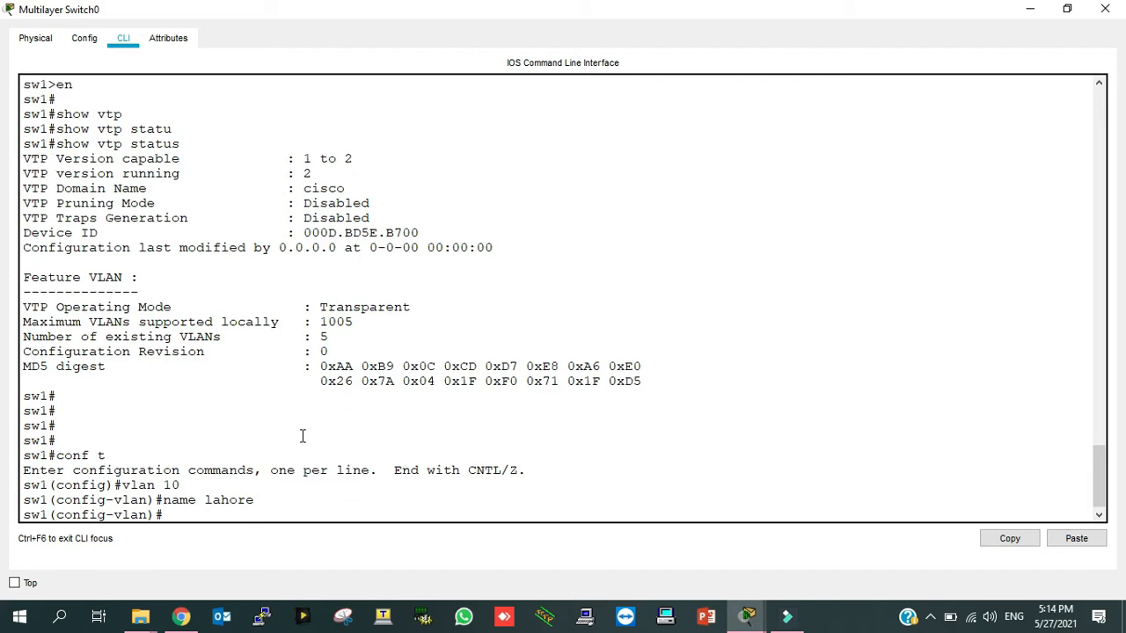
{"action": "type", "text": "exi"}
{"action": "key", "text": "Return"}
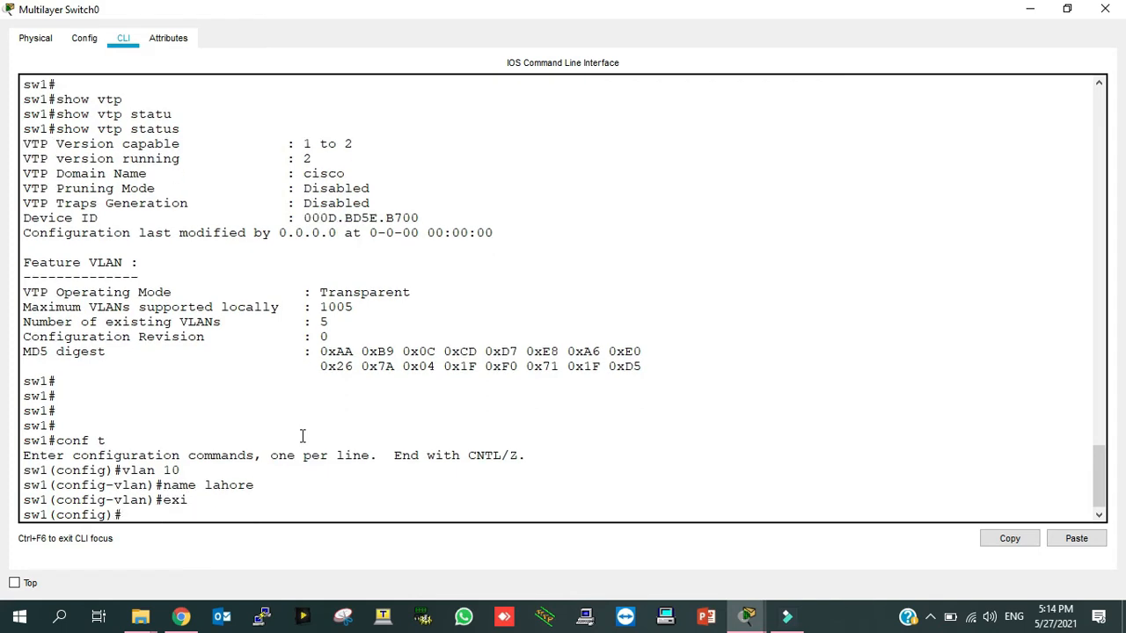
- Create VLAN 2000, name it khi and return to global configuration mode
{"action": "type", "text": "vlan 2000"}
{"action": "key", "text": "Return"}
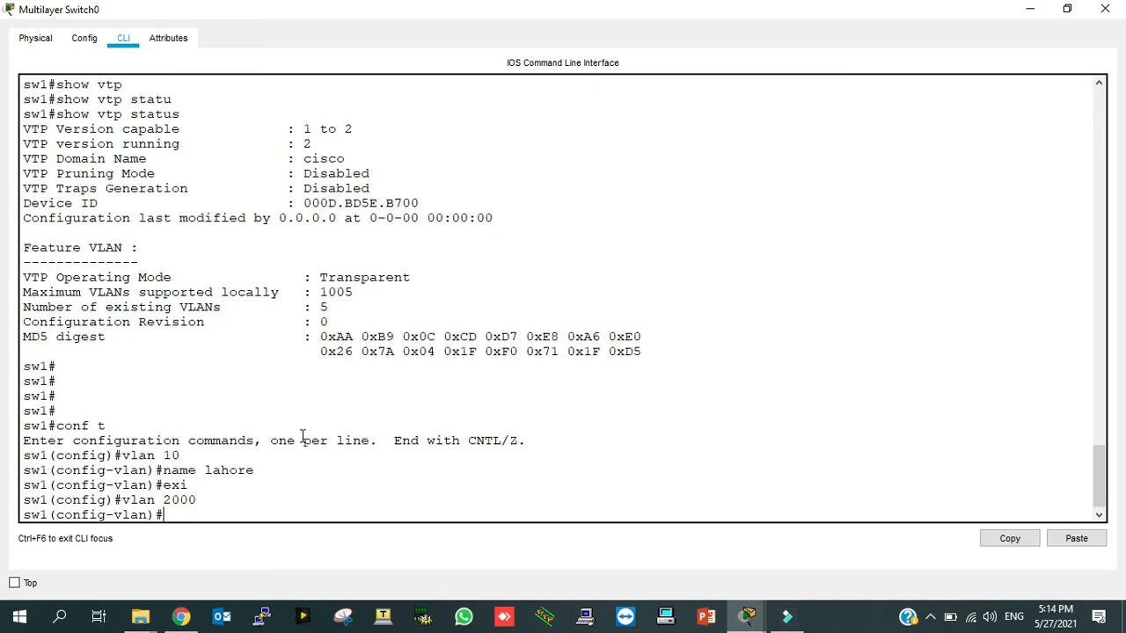
{"action": "type", "text": "name khi"}
{"action": "key", "text": "Return"}
{"action": "key", "text": "Return"}
{"action": "key", "text": "Return"}
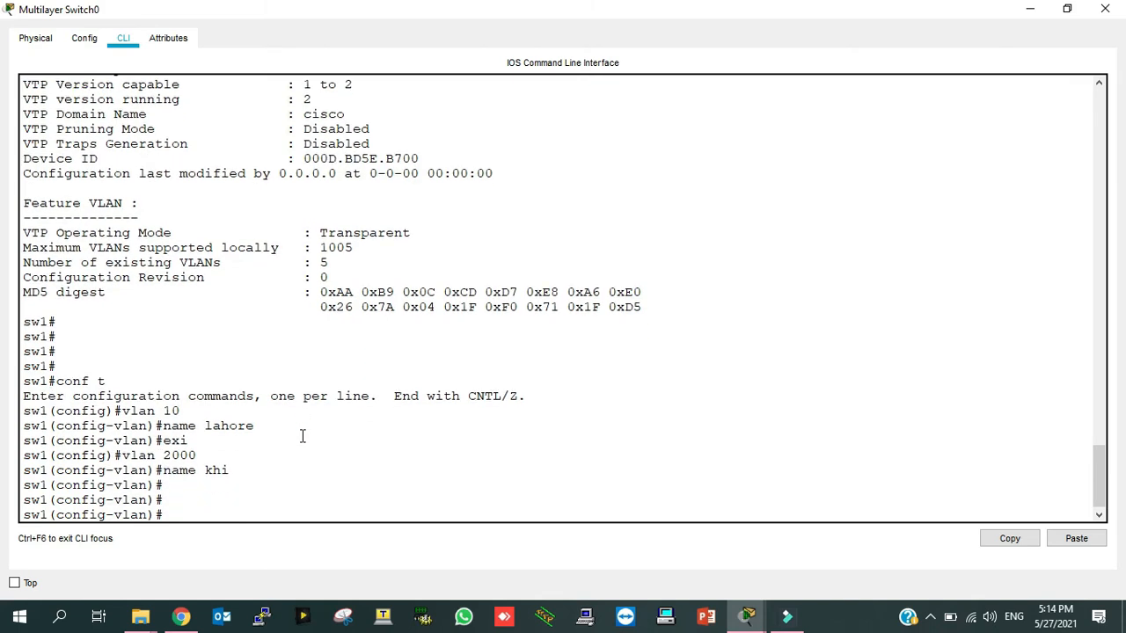
{"action": "type", "text": "exi"}
{"action": "key", "text": "Return"}
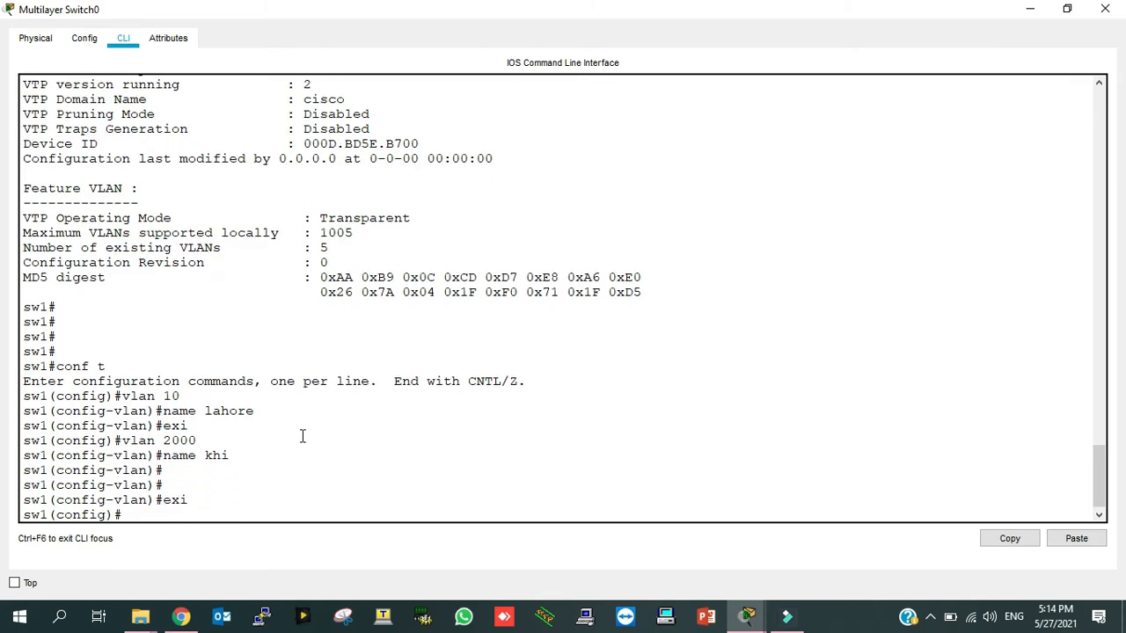
- On interface FastEthernet 0/2, set the switchport mode to access
{"action": "type", "text": "inte"}
{"action": "key", "text": "Tab"}
{"action": "type", "text": "f"}
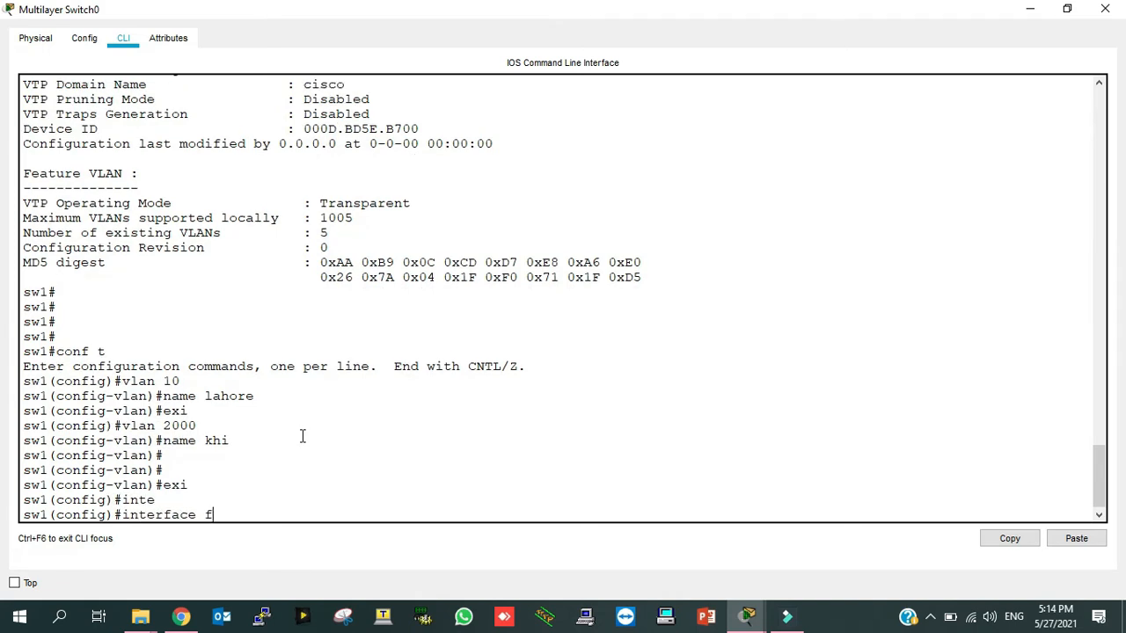
{"action": "type", "text": "a"}
{"action": "key", "text": "Tab"}
{"action": "type", "text": "0/2"}
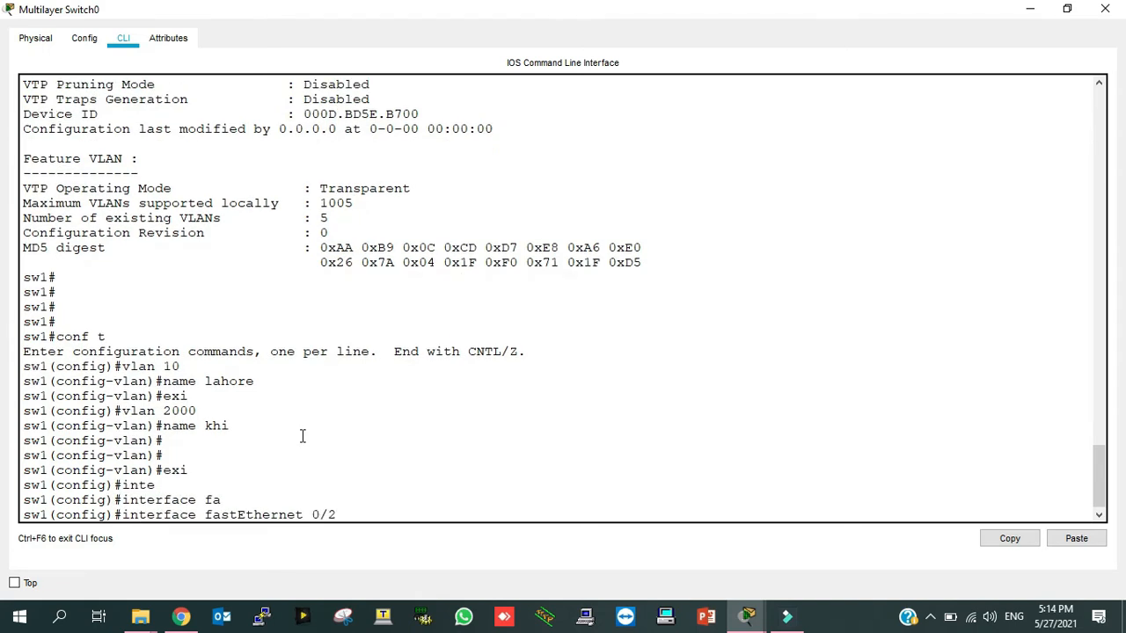
{"action": "key", "text": "Return"}
{"action": "type", "text": "sw"}
{"action": "key", "text": "Tab"}
{"action": "type", "text": "mo"}
{"action": "key", "text": "Tab"}
{"action": "type", "text": "acc"}
{"action": "key", "text": "Tab"}
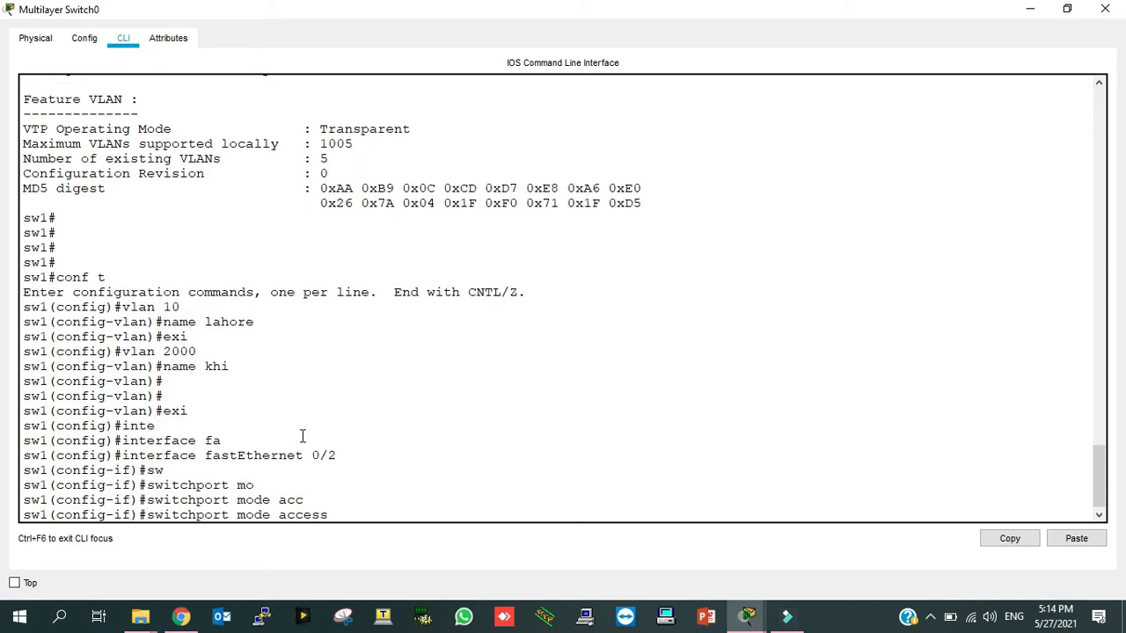
{"action": "key", "text": "Return"}
- Assign interface FastEthernet 0/2 to access VLAN 10
{"action": "type", "text": "sw1(config-if)#s"}
{"action": "key", "text": "Tab"}
{"action": "type", "text": "avv"}
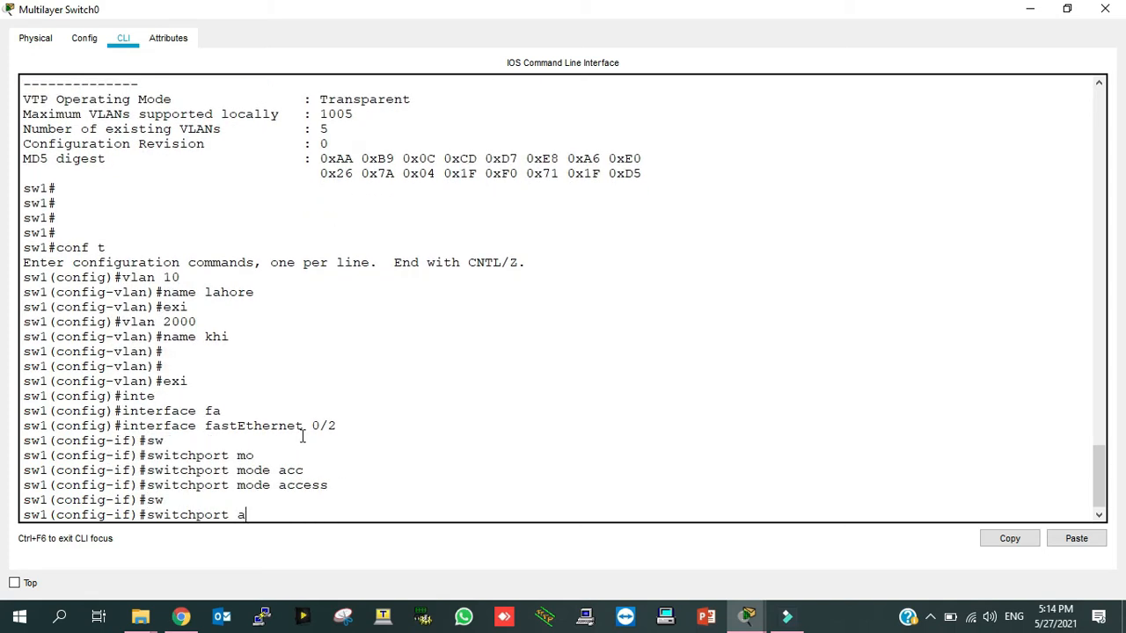
{"action": "key", "text": "BackSpace"}
{"action": "key", "text": "BackSpace"}
{"action": "type", "text": "cc"}
{"action": "key", "text": "Tab"}
{"action": "type", "text": "vlan"}
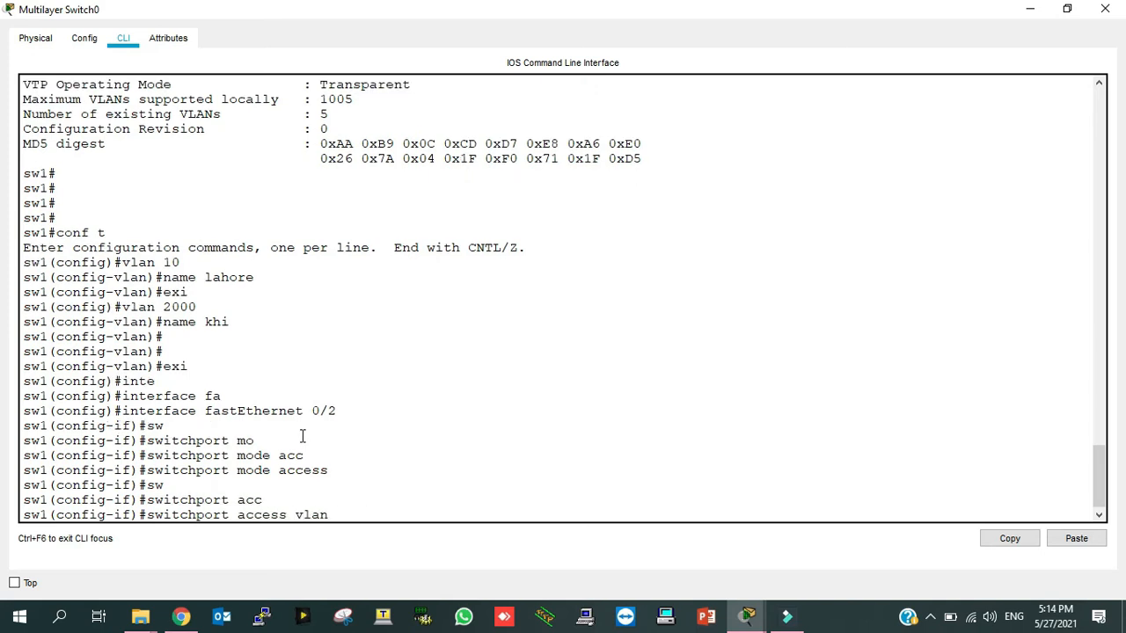
{"action": "type", "text": " 10"}
{"action": "key", "text": "Return"}
{"action": "key", "text": "Return"}
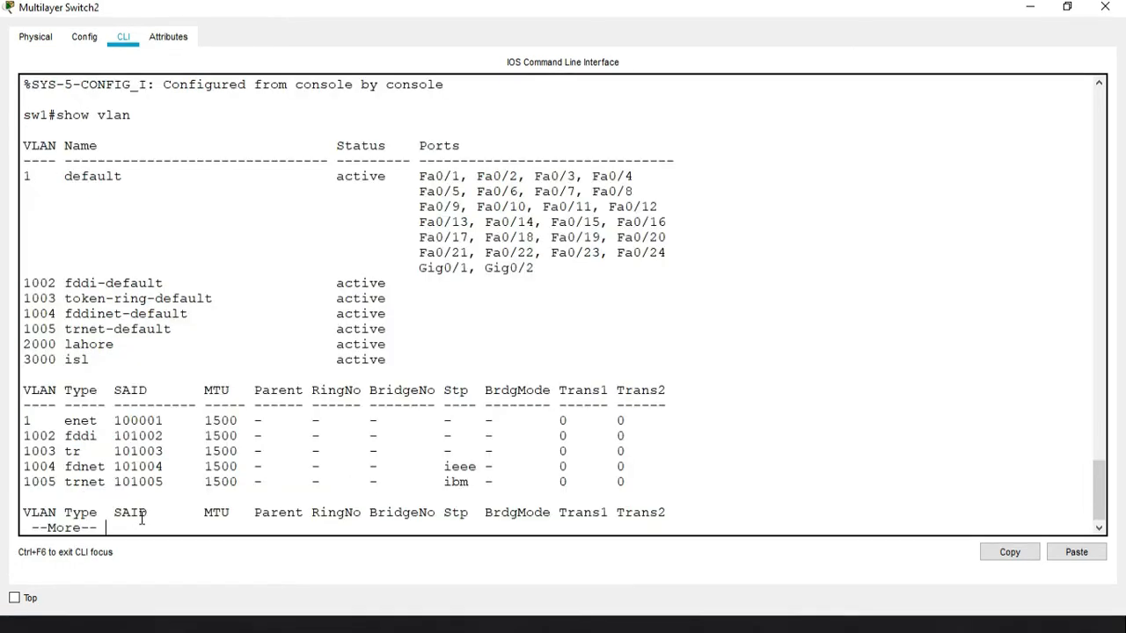
- Quit the VLAN listing on Multilayer Switch2 and enter interface configuration for FastEthernet 0/1 through global configuration mode
{"action": "key", "text": "q"}
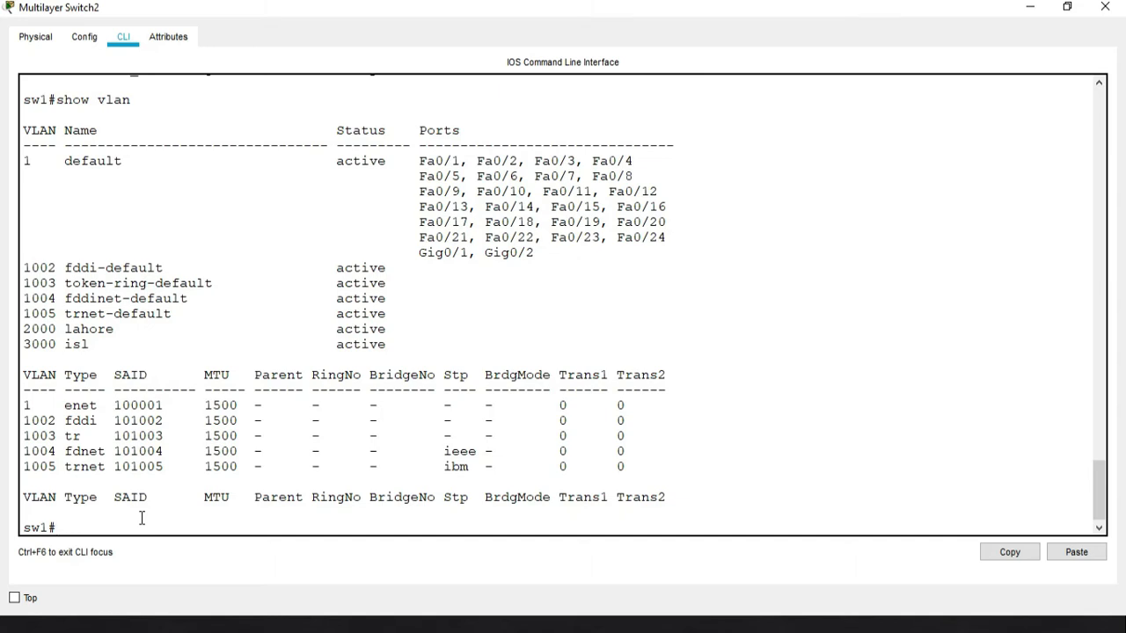
{"action": "type", "text": "conf t"}
{"action": "key", "text": "Return"}
{"action": "type", "text": "inter"}
{"action": "key", "text": "Tab"}
{"action": "type", "text": "fa"}
{"action": "key", "text": "Tab"}
{"action": "type", "text": "0/1"}
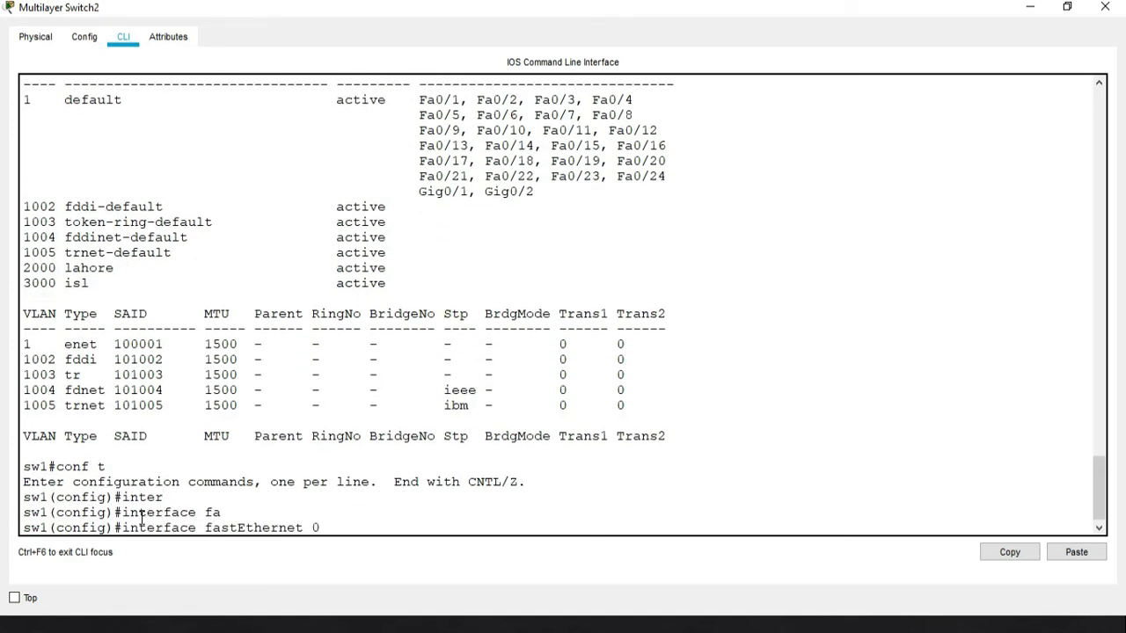
{"action": "key", "text": "Return"}
- Try to set the switchport mode of FastEthernet 0/1 to trunk
{"action": "type", "text": "sw1(config-if)#sw"}
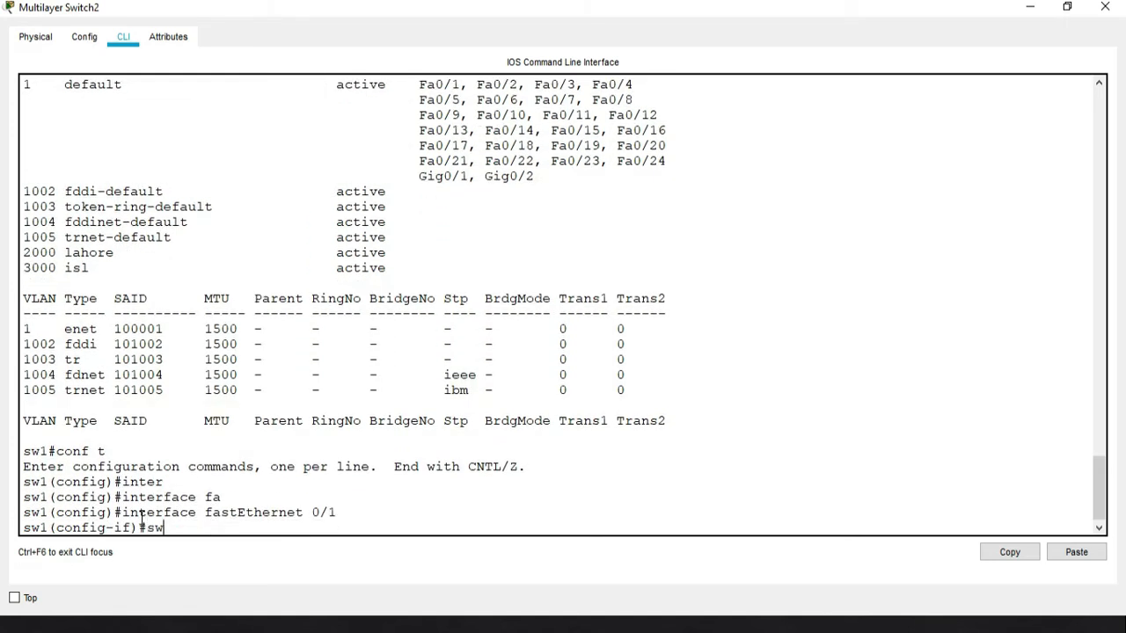
{"action": "key", "text": "Tab"}
{"action": "type", "text": "mo"}
{"action": "key", "text": "Tab"}
{"action": "type", "text": "tru"}
{"action": "key", "text": "Tab"}
{"action": "key", "text": "Return"}
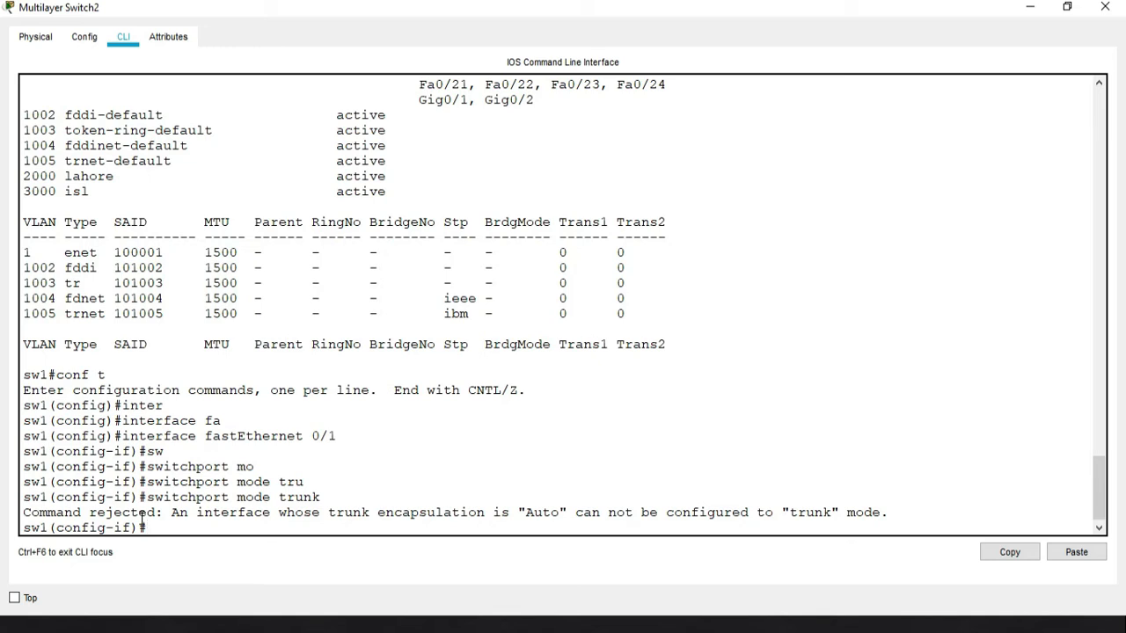
- Set the trunk encapsulation of FastEthernet 0/1 to dot1q and return to privileged mode
{"action": "type", "text": "sw"}
{"action": "key", "text": "Tab"}
{"action": "type", "text": "tru"}
{"action": "key", "text": "Tab"}
{"action": "type", "text": "en"}
{"action": "key", "text": "Tab"}
{"action": "type", "text": "do"}
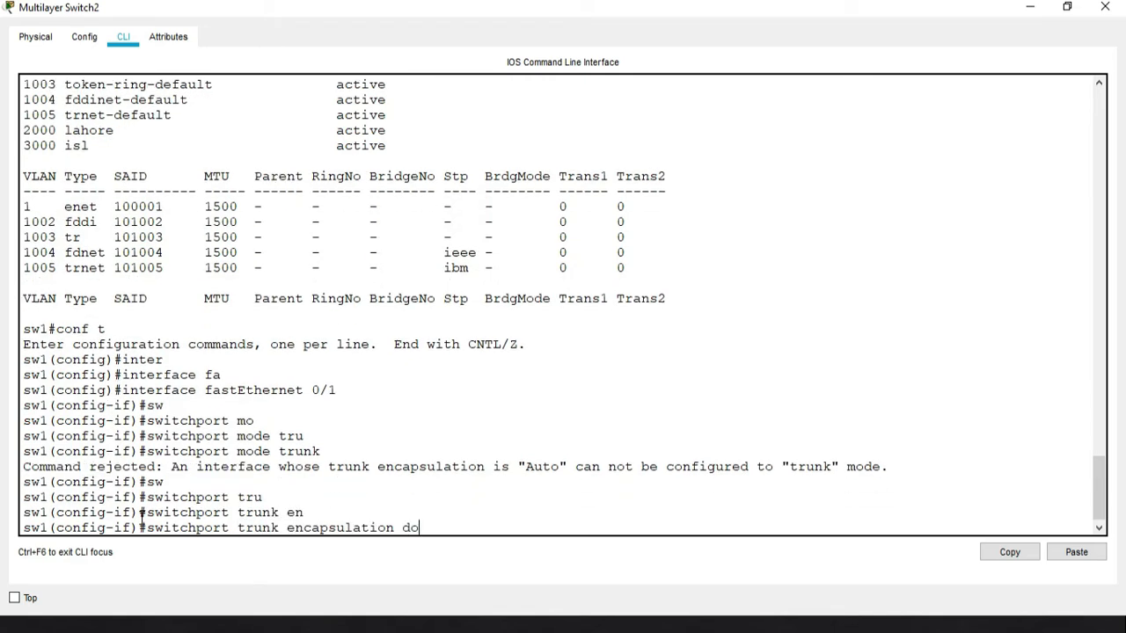
{"action": "key", "text": "Tab"}
{"action": "key", "text": "Return"}
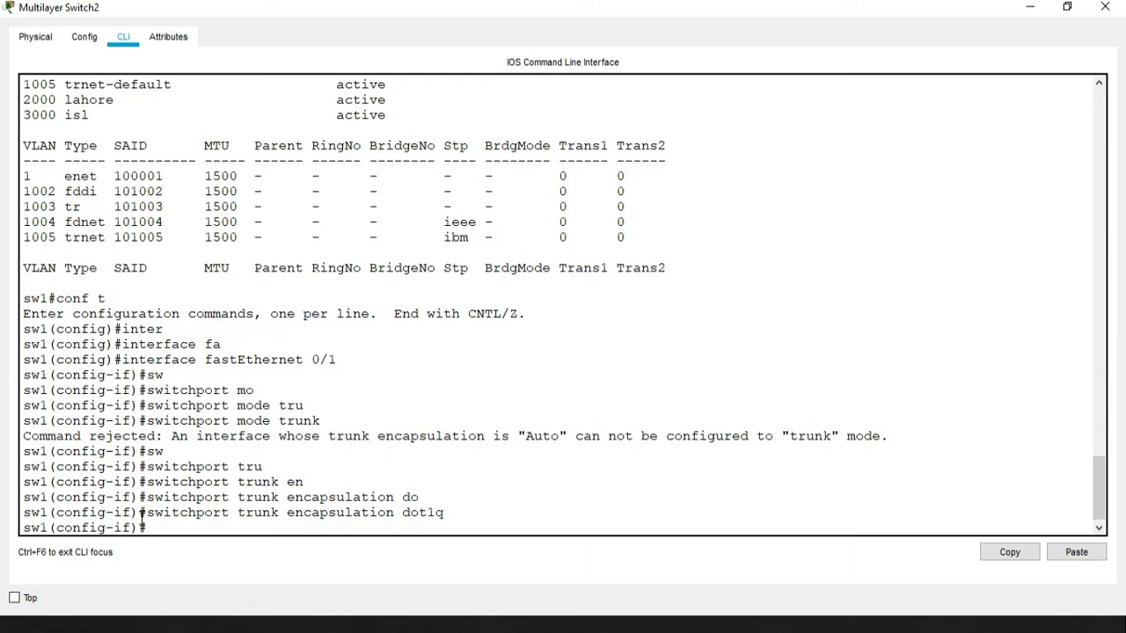
{"action": "type", "text": "exi"}
{"action": "key", "text": "Return"}
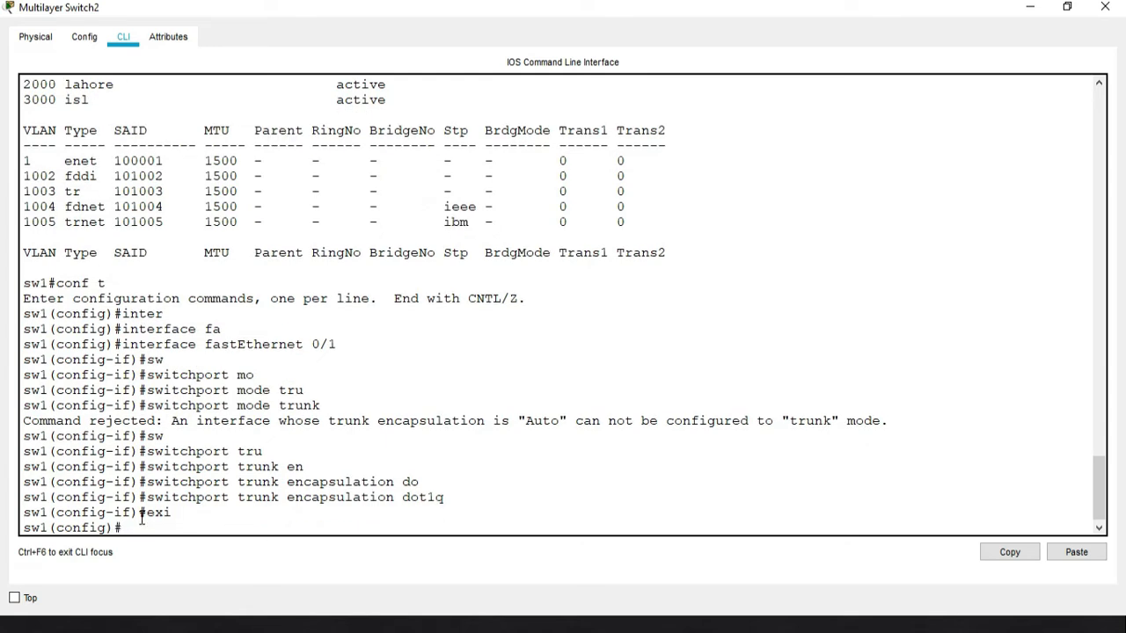
{"action": "type", "text": "exi"}
{"action": "key", "text": "Return"}
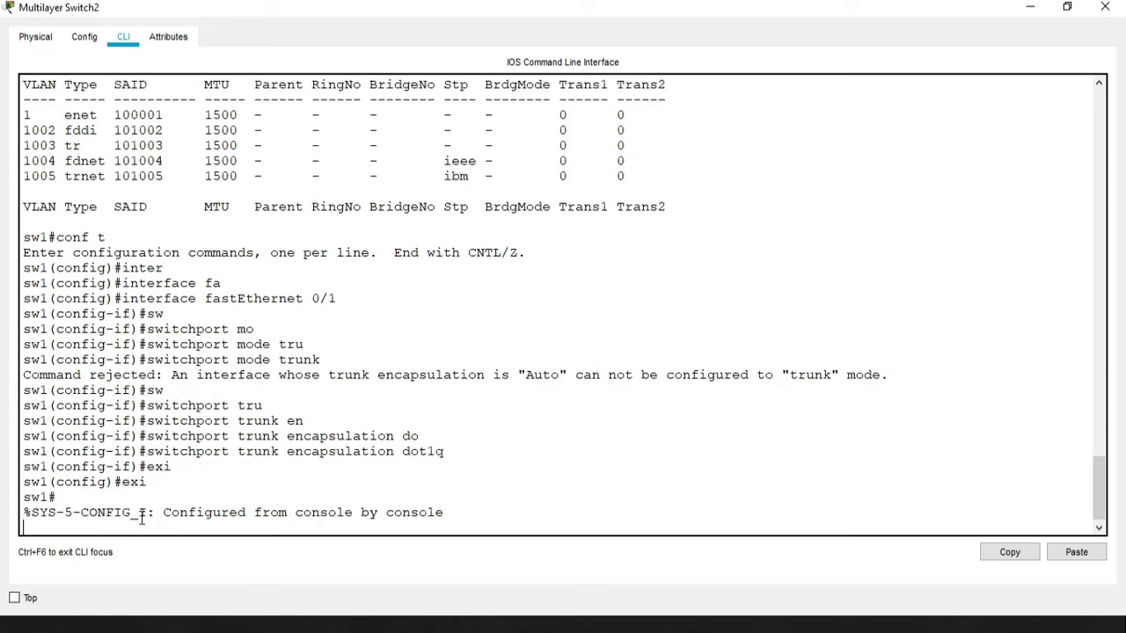
{"action": "key", "text": "Return"}
{"action": "key", "text": "Return"}
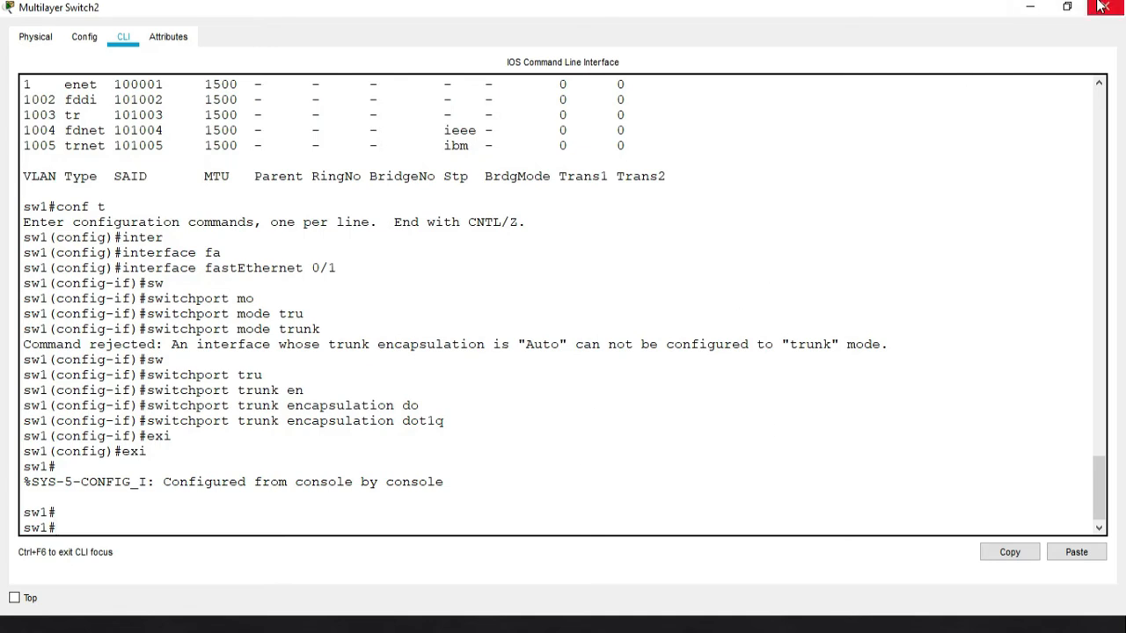
- Switch from Multilayer Switch2 to the command line of Multilayer Switch3, enter global configuration mode, and maximize its window
{"action": "left_click", "coordinate": [1067, 7]}
{"action": "left_click", "coordinate": [773, 76]}
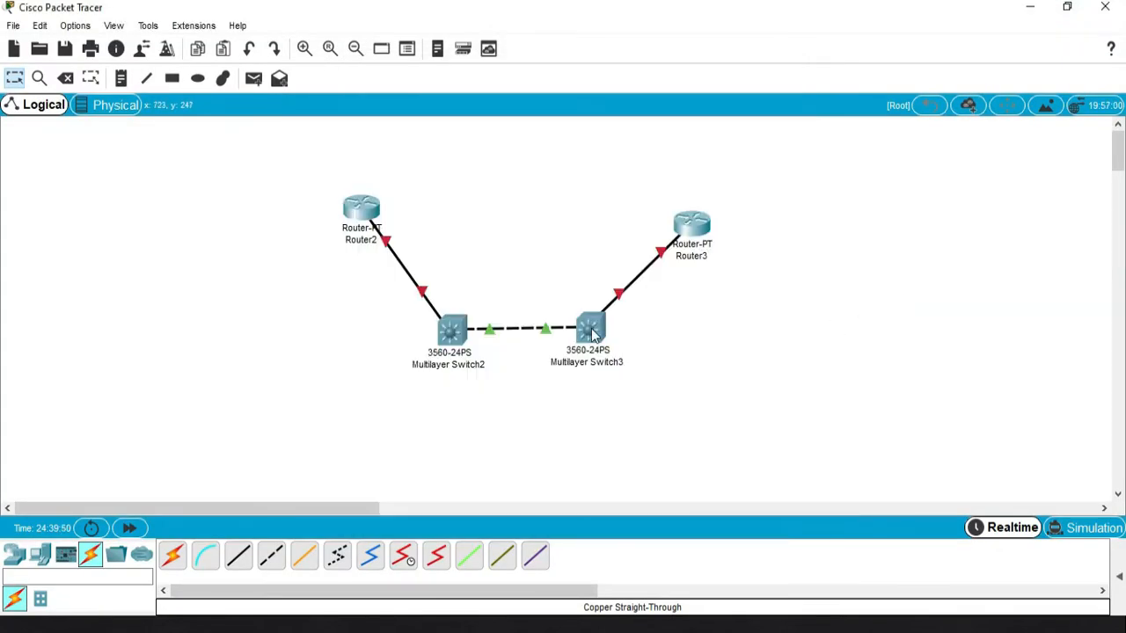
{"action": "left_click", "coordinate": [590, 327]}
{"action": "left_click", "coordinate": [551, 420]}
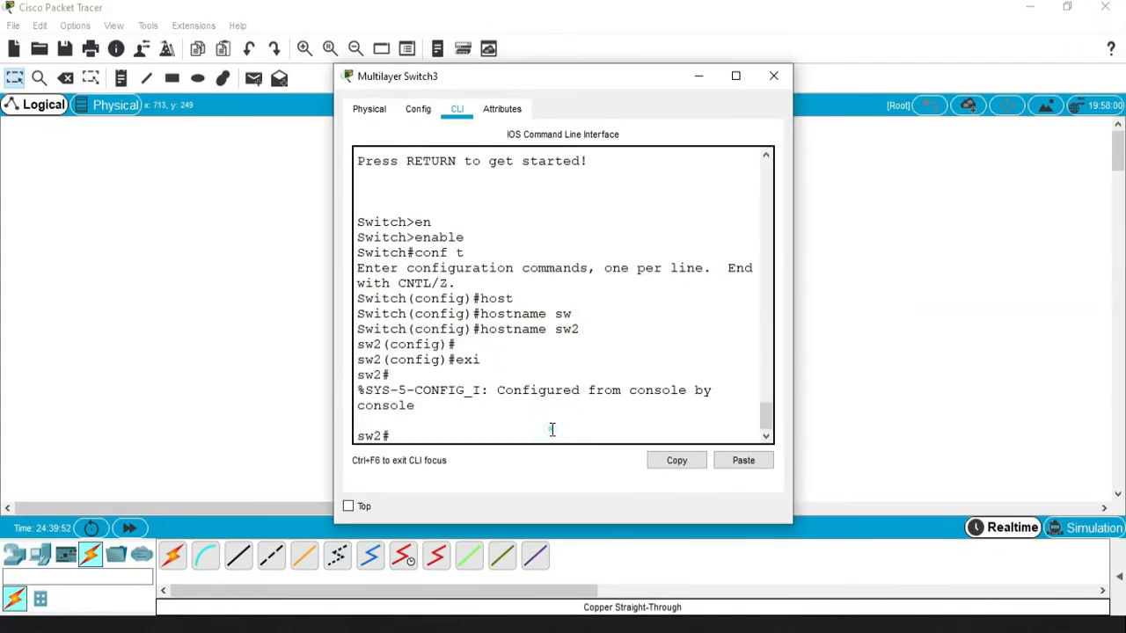
{"action": "key", "text": "Return"}
{"action": "key", "text": "Return"}
{"action": "key", "text": "Return"}
{"action": "type", "text": "conf t"}
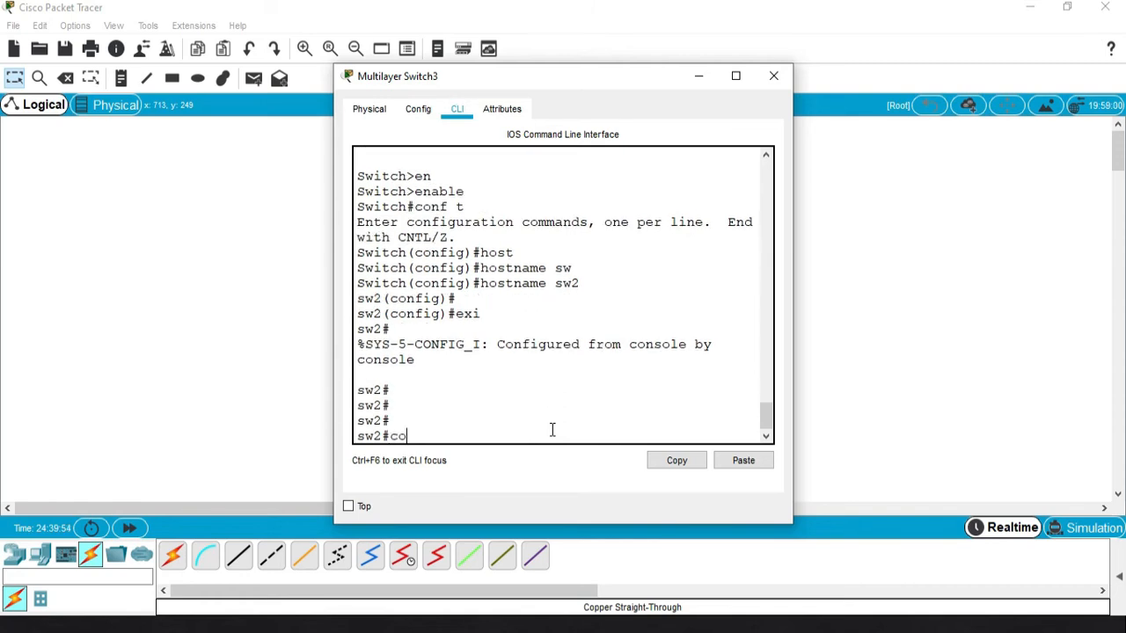
{"action": "key", "text": "Return"}
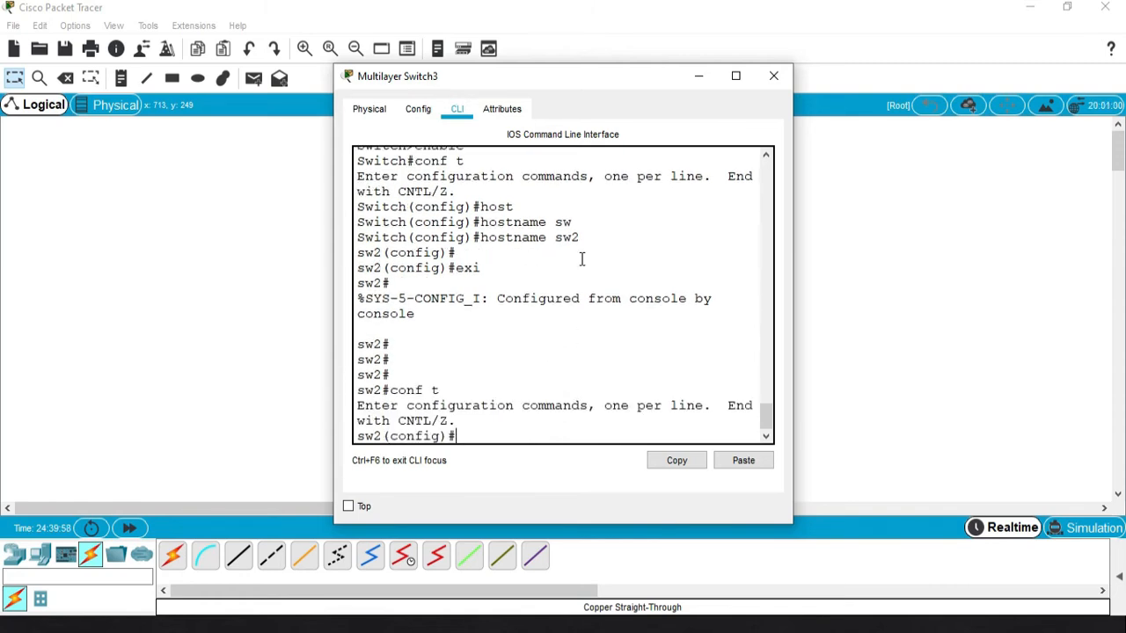
{"action": "left_click", "coordinate": [736, 75]}
- Set the VTP domain name of Multilayer Switch3 to cisco
{"action": "type", "text": "v"}
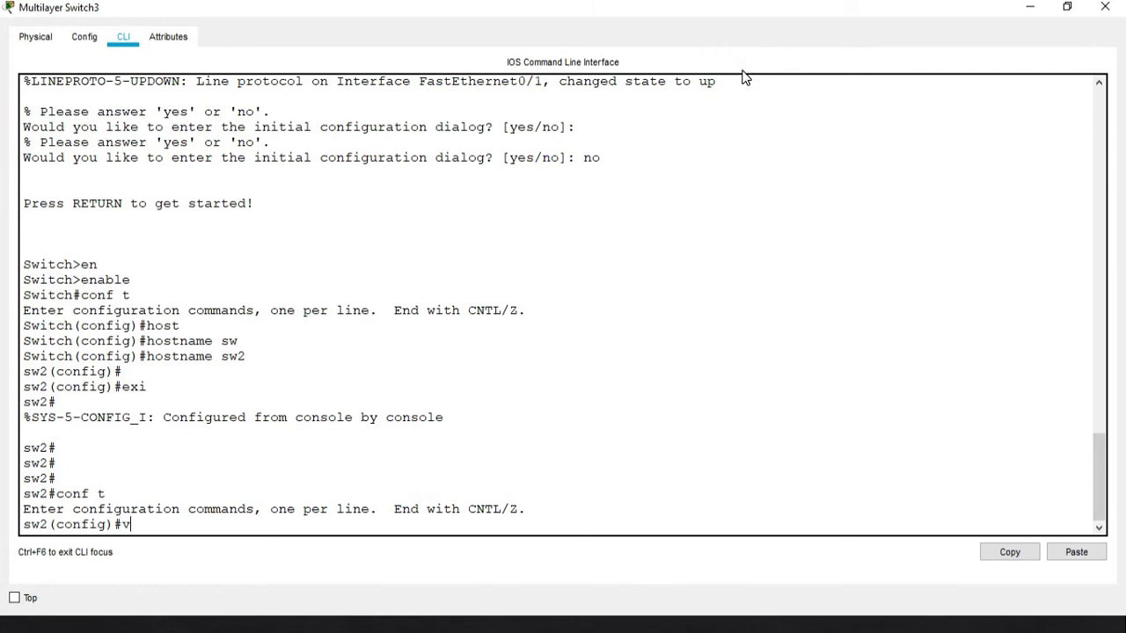
{"action": "type", "text": "pt dom"}
{"action": "key", "text": "Tab"}
{"action": "key", "text": "BackSpace"}
{"action": "key", "text": "BackSpace"}
{"action": "key", "text": "BackSpace"}
{"action": "key", "text": "BackSpace"}
{"action": "key", "text": "BackSpace"}
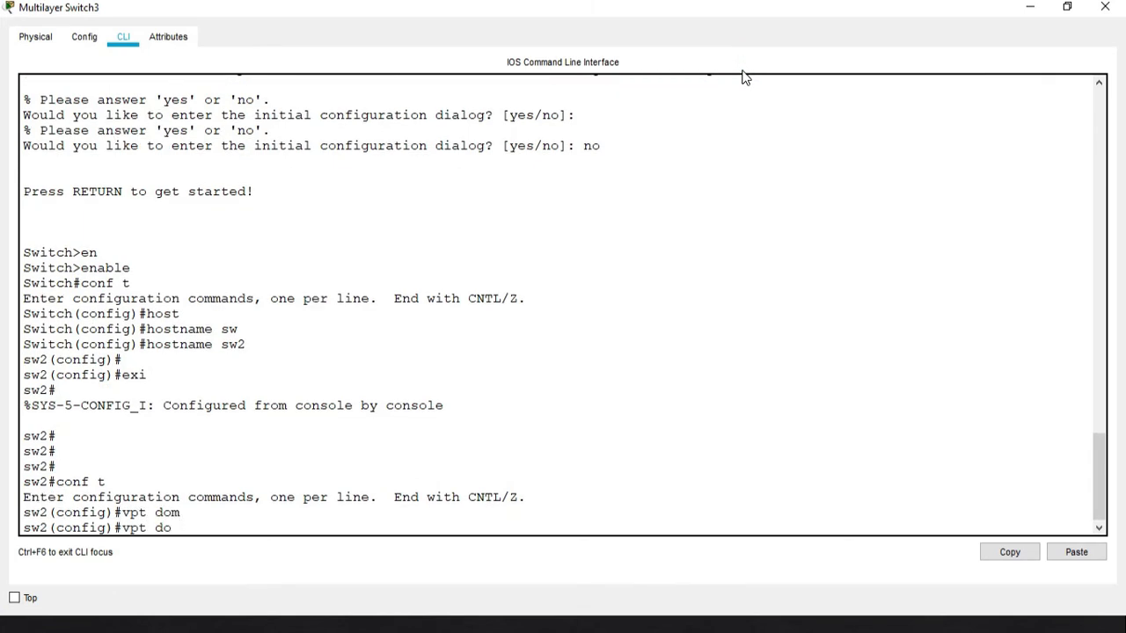
{"action": "key", "text": "BackSpace"}
{"action": "type", "text": "tp"}
{"action": "key", "text": "BackSpace"}
{"action": "type", "text": "p dom"}
{"action": "key", "text": "Tab"}
{"action": "type", "text": "cisco"}
{"action": "key", "text": "Return"}
{"action": "key", "text": "Return"}
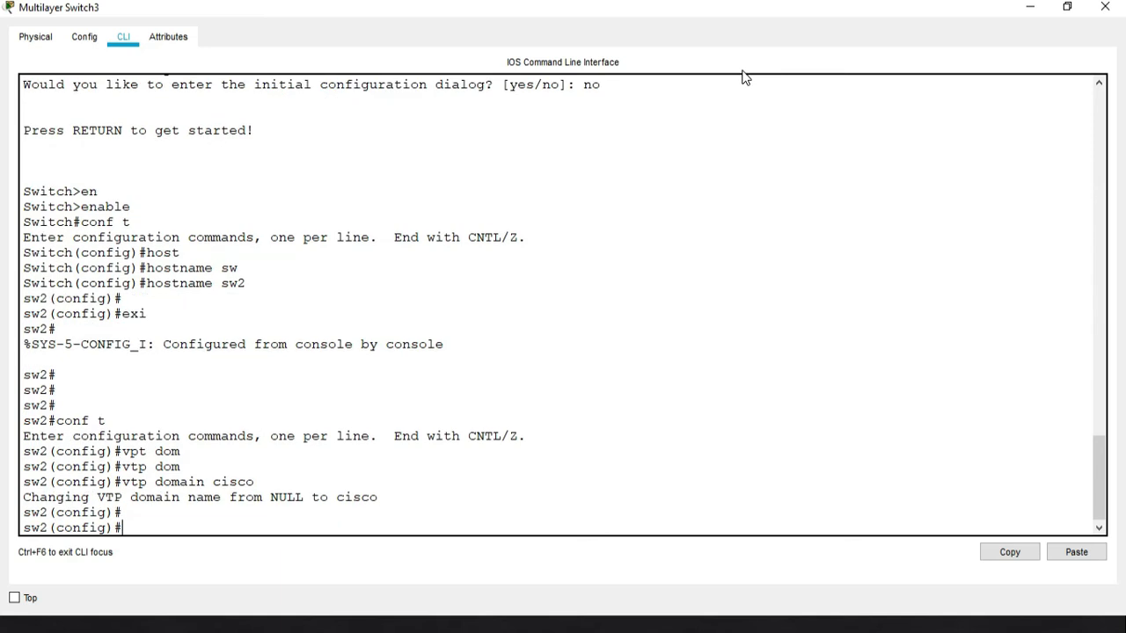
- Set the VTP mode of Multilayer Switch3 to transparent
{"action": "type", "text": "vtp"}
{"action": "key", "text": "Tab"}
{"action": "type", "text": "mo"}
{"action": "key", "text": "Tab"}
{"action": "type", "text": "tr"}
{"action": "key", "text": "Tab"}
{"action": "key", "text": "Return"}
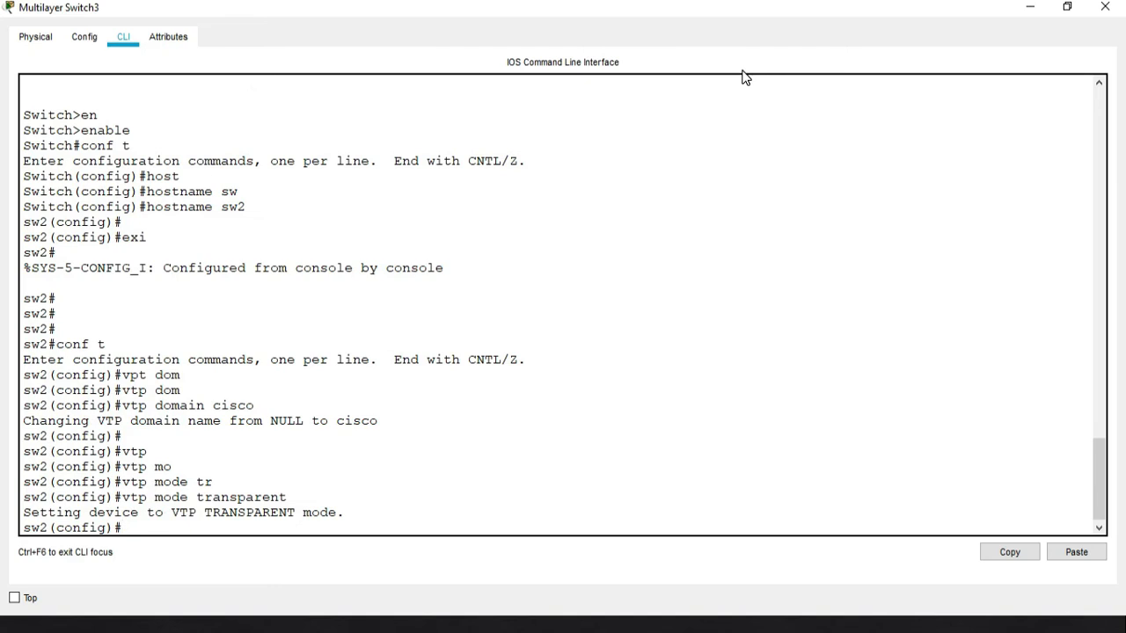
{"action": "key", "text": "Return"}
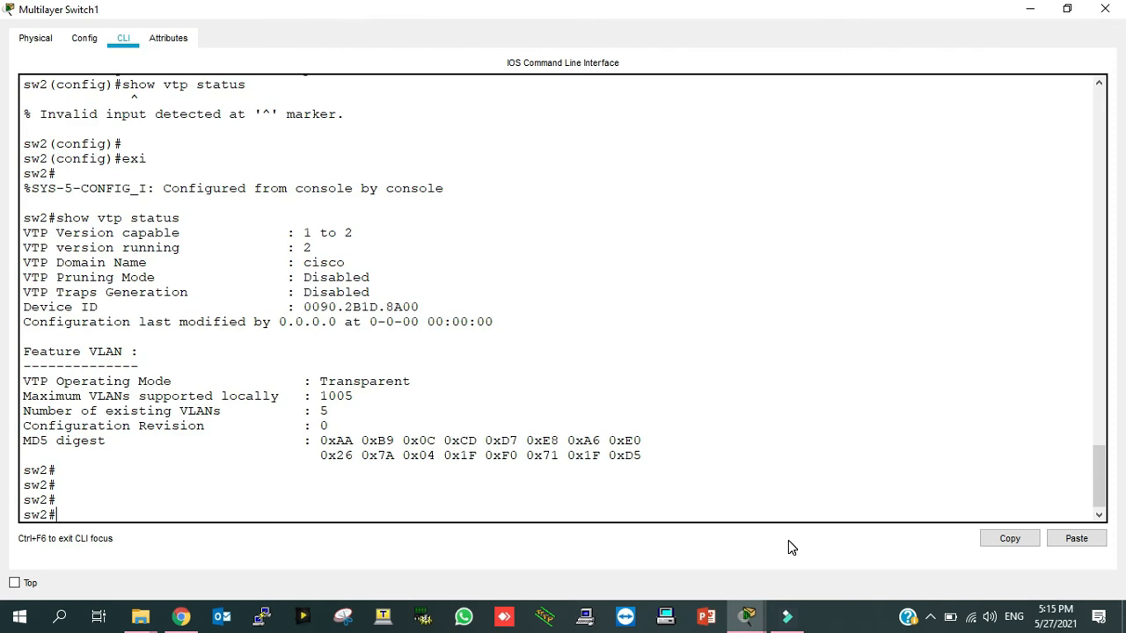
- Enter global configuration mode on Multilayer Switch1, create VLAN 10 with the name lahore, and leave VLAN configuration
{"action": "type", "text": "conf t"}
{"action": "key", "text": "Return"}
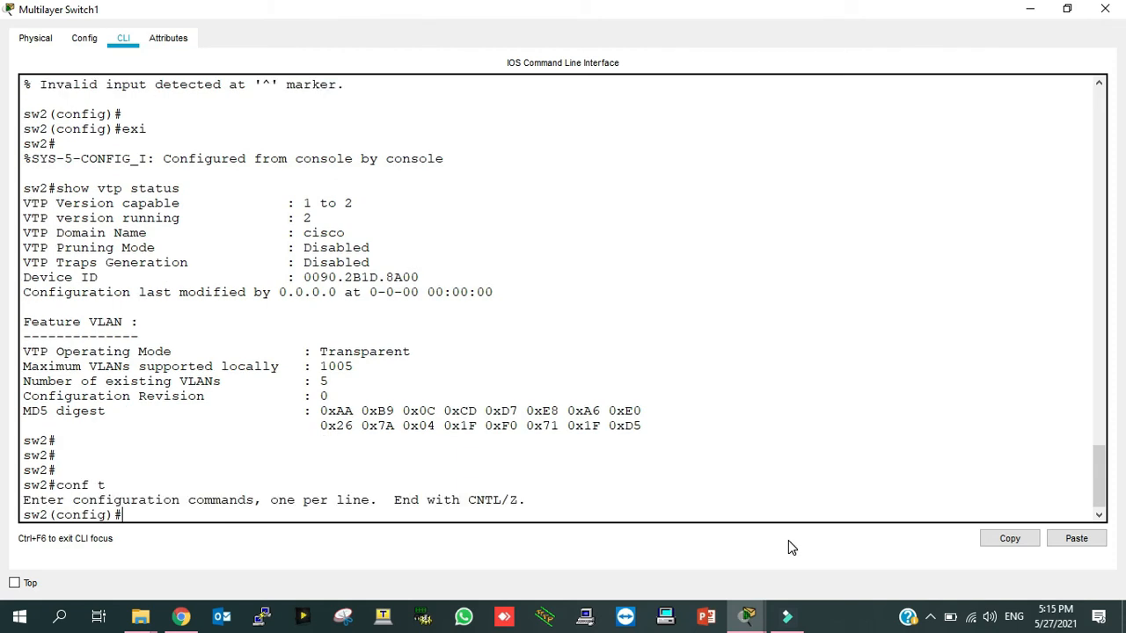
{"action": "type", "text": "clan"}
{"action": "key", "text": "BackSpace"}
{"action": "key", "text": "BackSpace"}
{"action": "key", "text": "BackSpace"}
{"action": "key", "text": "BackSpace"}
{"action": "type", "text": "vlan 10"}
{"action": "key", "text": "Return"}
{"action": "type", "text": "name "}
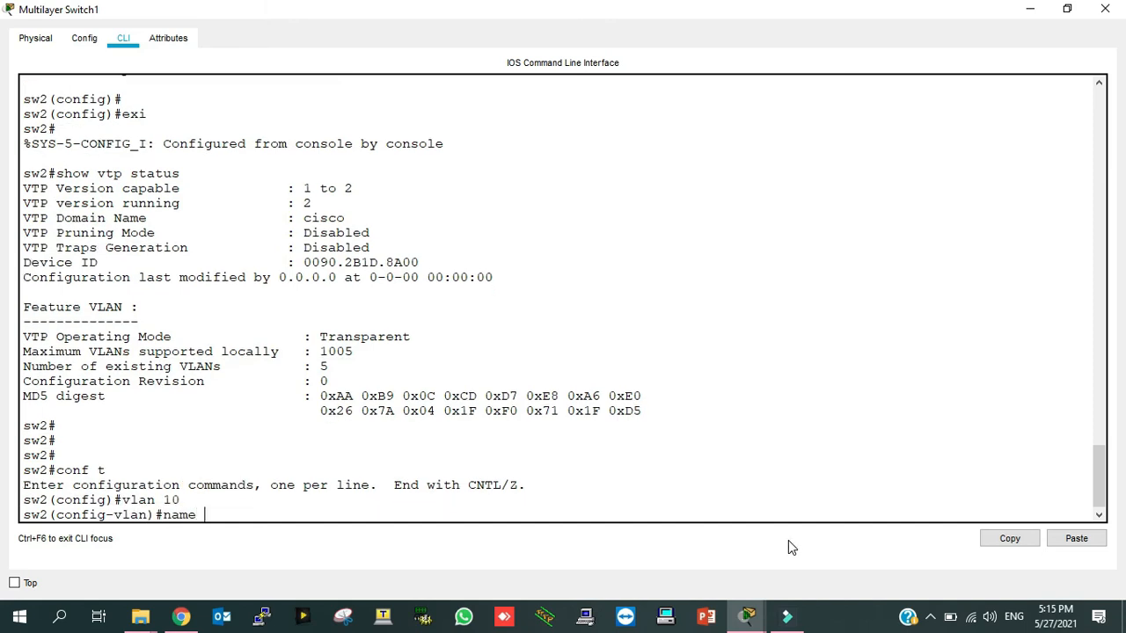
{"action": "type", "text": "lahore"}
{"action": "key", "text": "Return"}
{"action": "type", "text": "exi"}
{"action": "key", "text": "Return"}
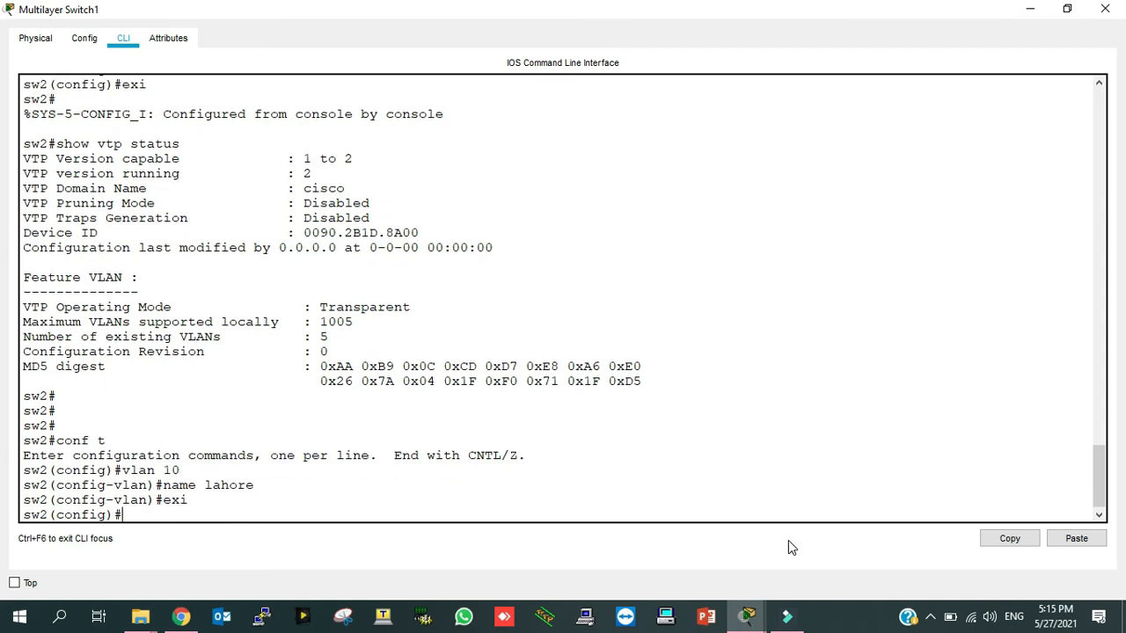
- Create VLAN 3000 with the name isl and return to global configuration mode
{"action": "type", "text": "vlan 3000"}
{"action": "key", "text": "Return"}
{"action": "type", "text": "name isl"}
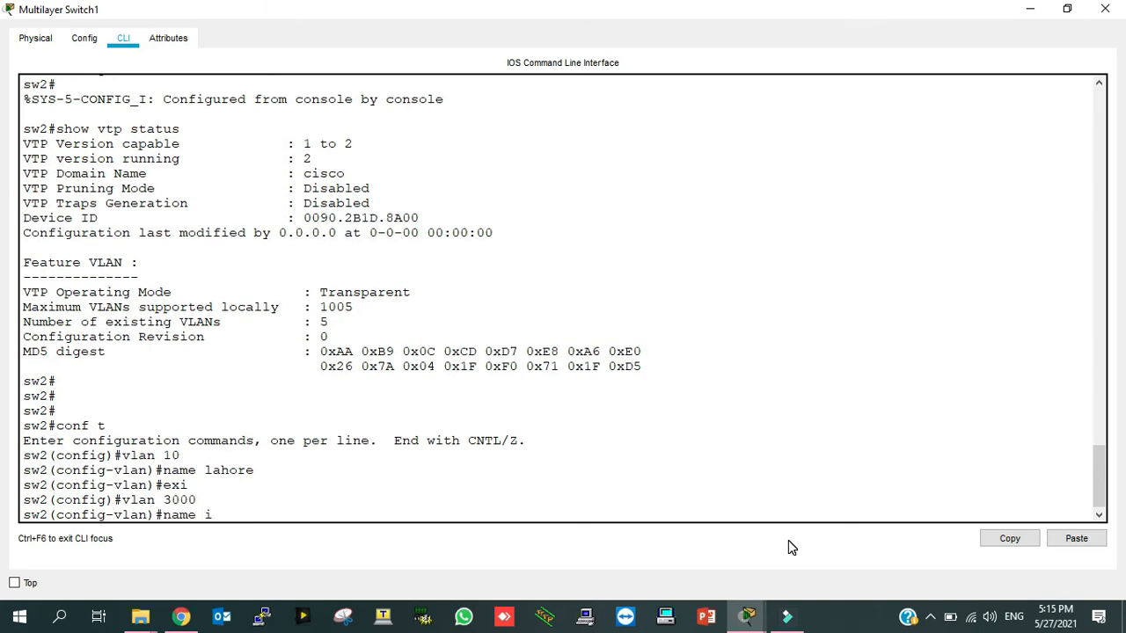
{"action": "key", "text": "Return"}
{"action": "key", "text": "Return"}
{"action": "key", "text": "Return"}
{"action": "type", "text": "exi"}
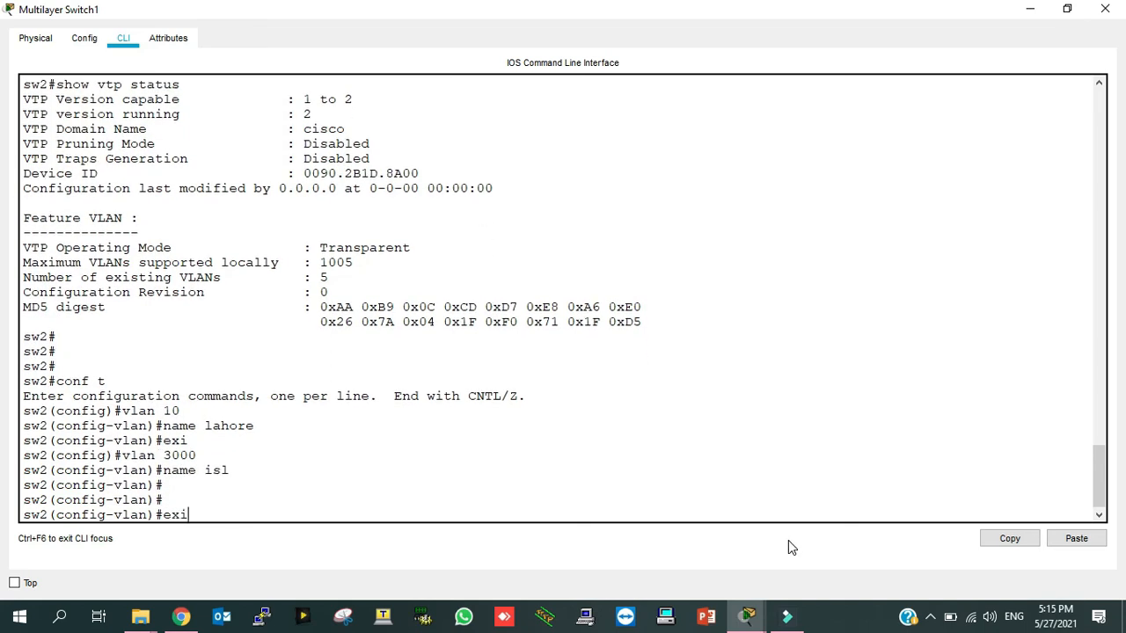
{"action": "key", "text": "Return"}
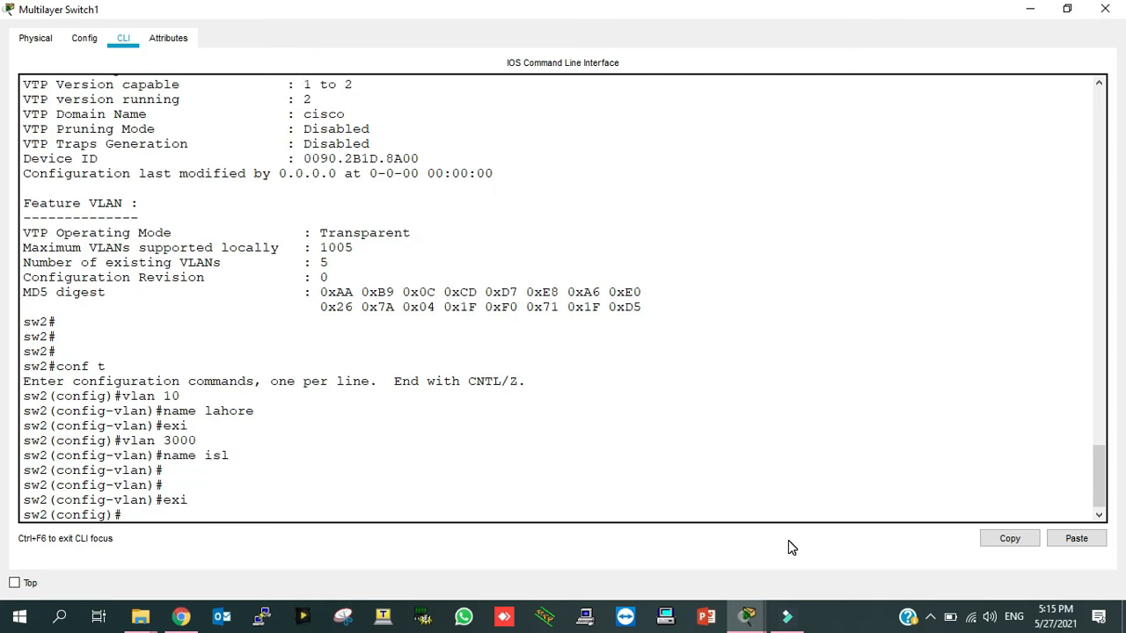
- Set the switchport mode of interface FastEthernet 0/2 to access
{"action": "type", "text": "inter"}
{"action": "key", "text": "Tab"}
{"action": "type", "text": "f"}
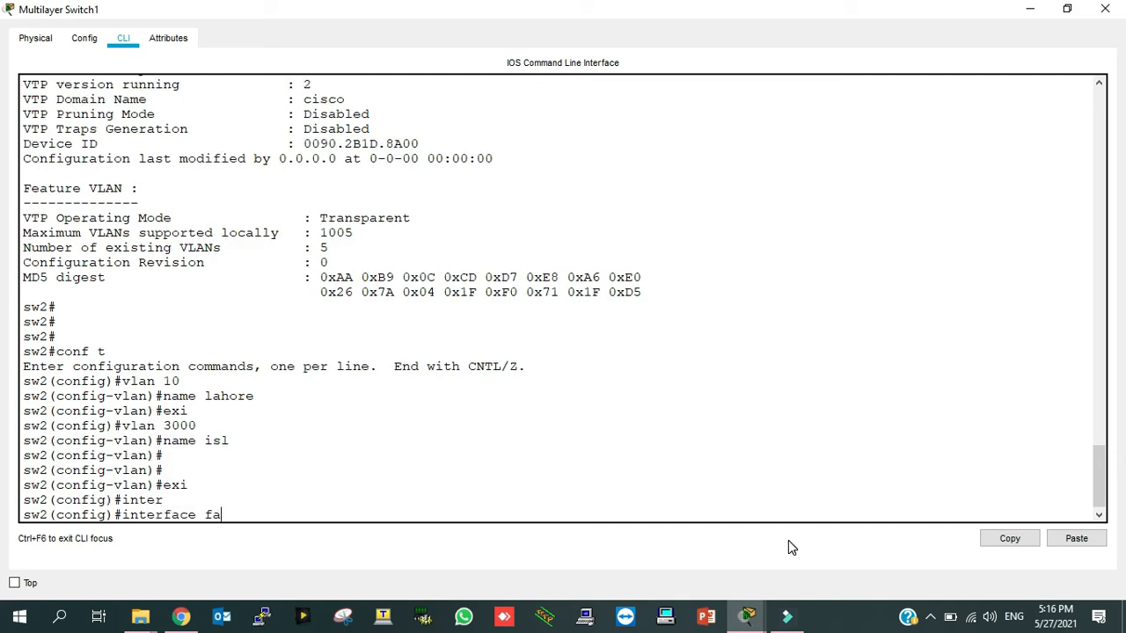
{"action": "type", "text": "a"}
{"action": "key", "text": "Tab"}
{"action": "type", "text": "0/2"}
{"action": "key", "text": "Return"}
{"action": "type", "text": "sw2(config-if)#switchport"}
{"action": "key", "text": "Tab"}
{"action": "type", "text": "mo"}
{"action": "key", "text": "Tab"}
{"action": "type", "text": "acc"}
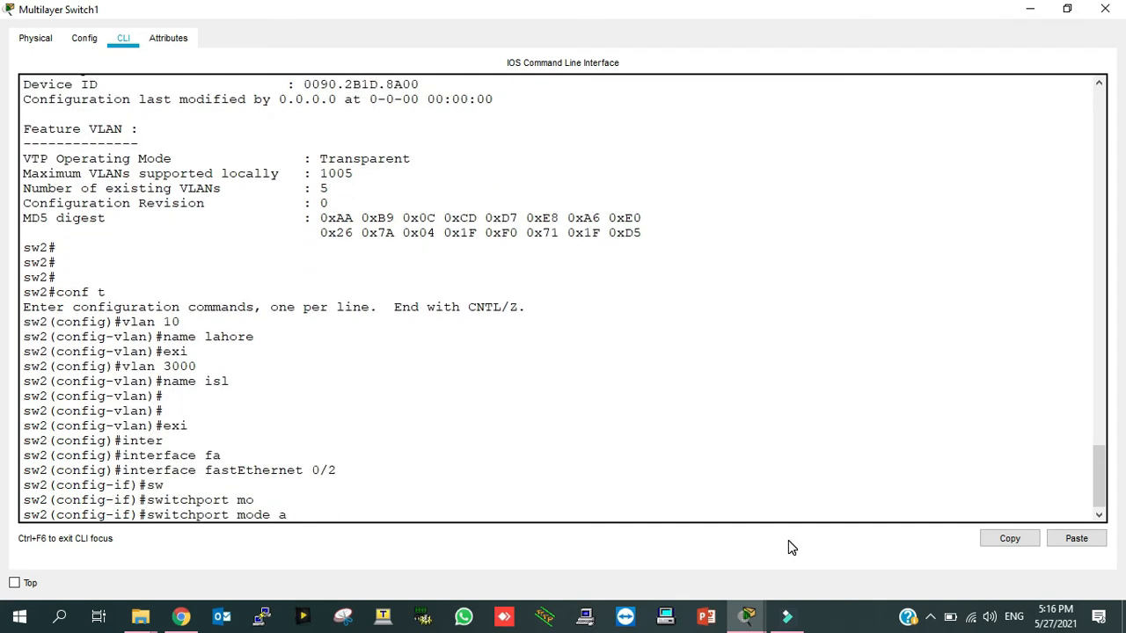
{"action": "key", "text": "Tab"}
{"action": "key", "text": "Return"}
- Assign FastEthernet 0/2 on Multilayer Switch1 to access VLAN 10 and leave interface configuration
{"action": "type", "text": "sw2(config-if)#switchport"}
{"action": "key", "text": "Tab"}
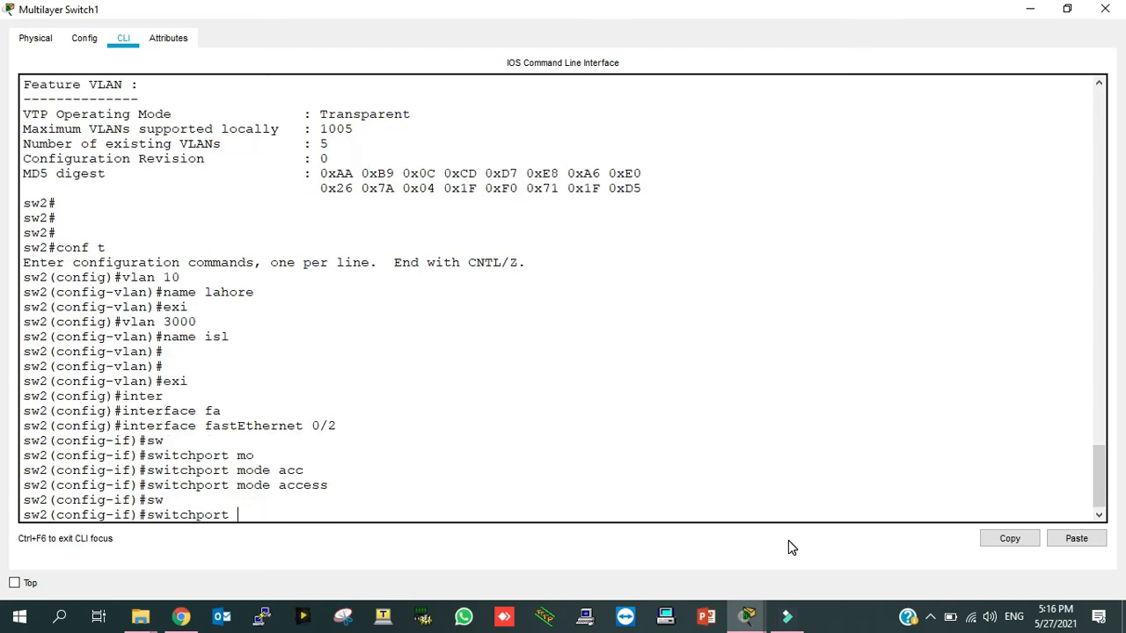
{"action": "type", "text": "cc"}
{"action": "key", "text": "Tab"}
{"action": "key", "text": "BackSpace"}
{"action": "key", "text": "BackSpace"}
{"action": "type", "text": "access vlan 10"}
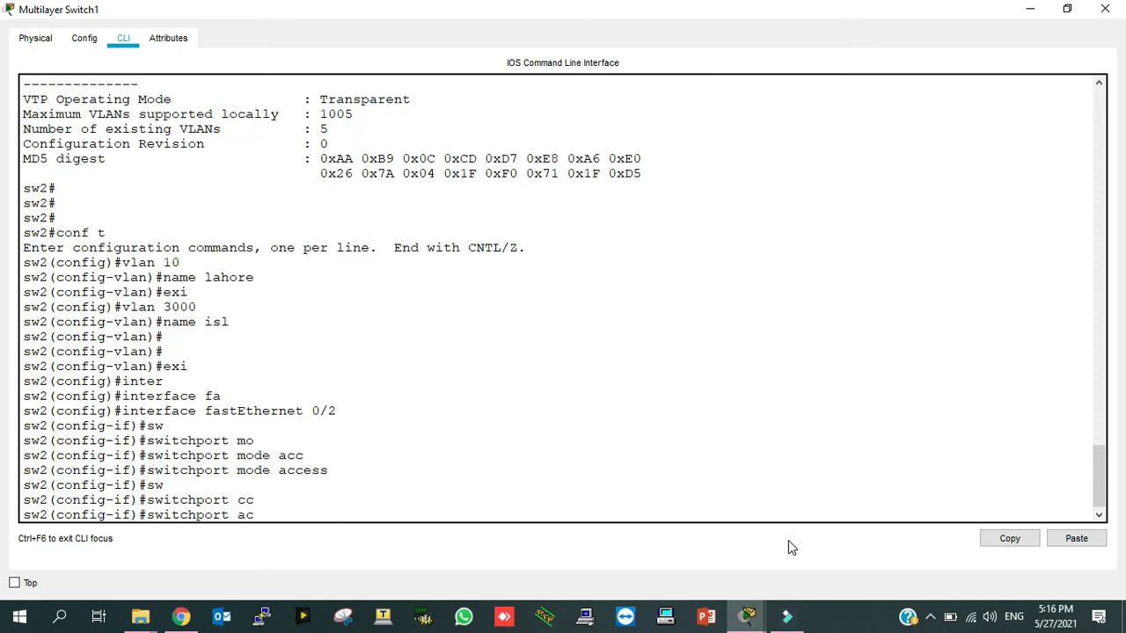
{"action": "key", "text": "Tab"}
{"action": "type", "text": "vlan 10"}
{"action": "key", "text": "Return"}
{"action": "type", "text": "exi"}
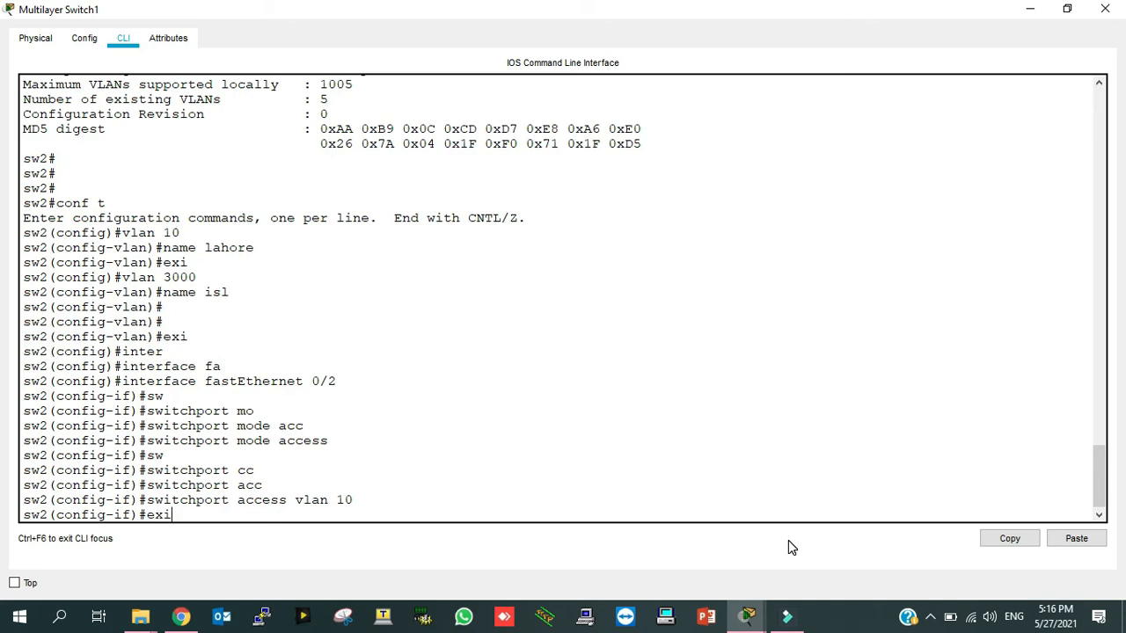
{"action": "key", "text": "Return"}
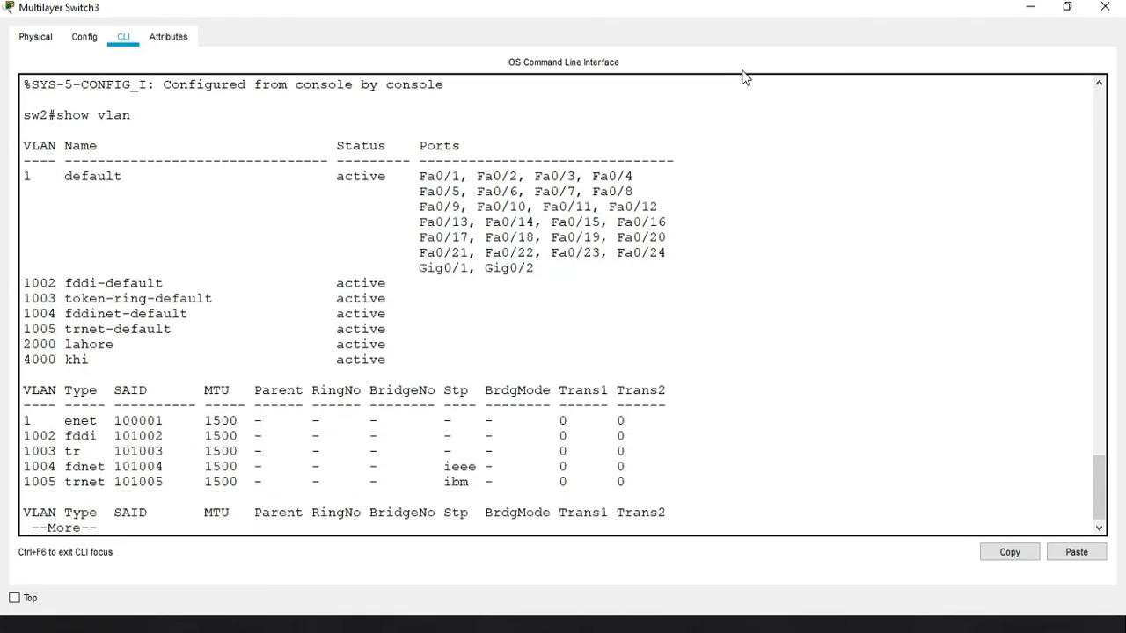
- Finish the VLAN listing on Multilayer Switch3 and enter interface configuration for FastEthernet 0/1 through global configuration mode
{"action": "key", "text": "space"}
{"action": "key", "text": "Up"}
{"action": "key", "text": "Down"}
{"action": "type", "text": "conf t"}
{"action": "key", "text": "Return"}
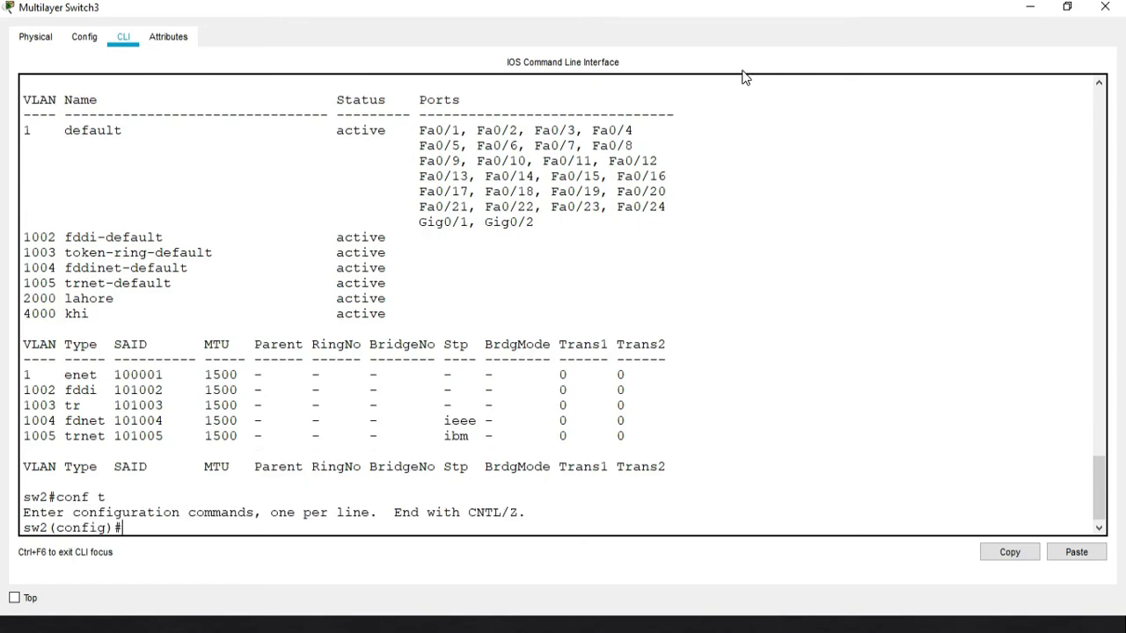
{"action": "type", "text": "inter"}
{"action": "key", "text": "Tab"}
{"action": "type", "text": "fa"}
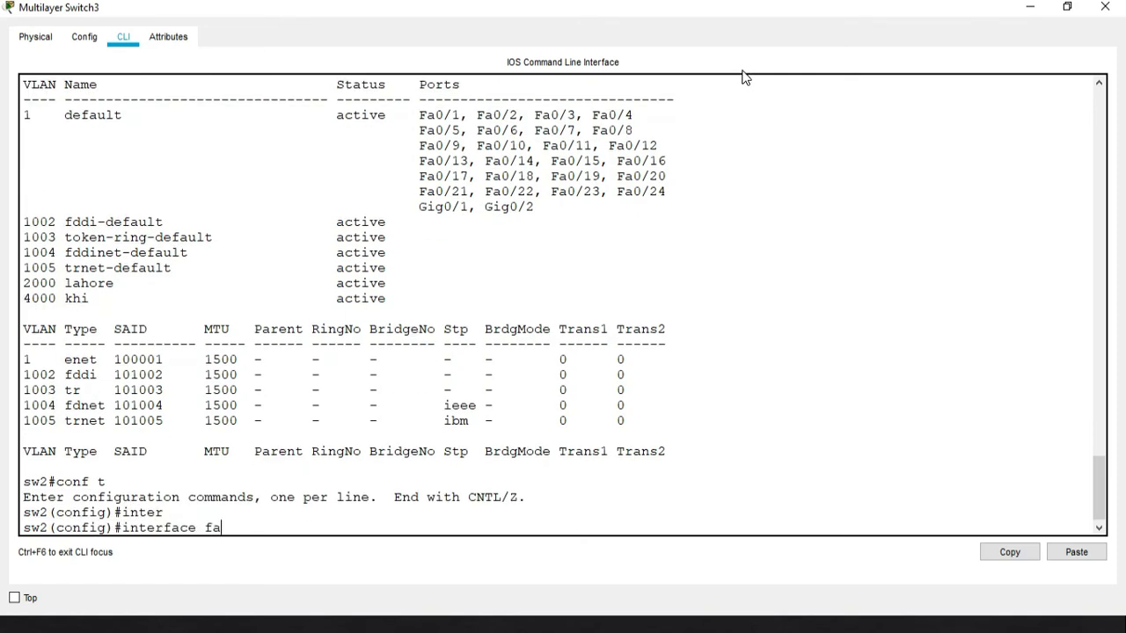
{"action": "key", "text": "Tab"}
{"action": "type", "text": "0/1"}
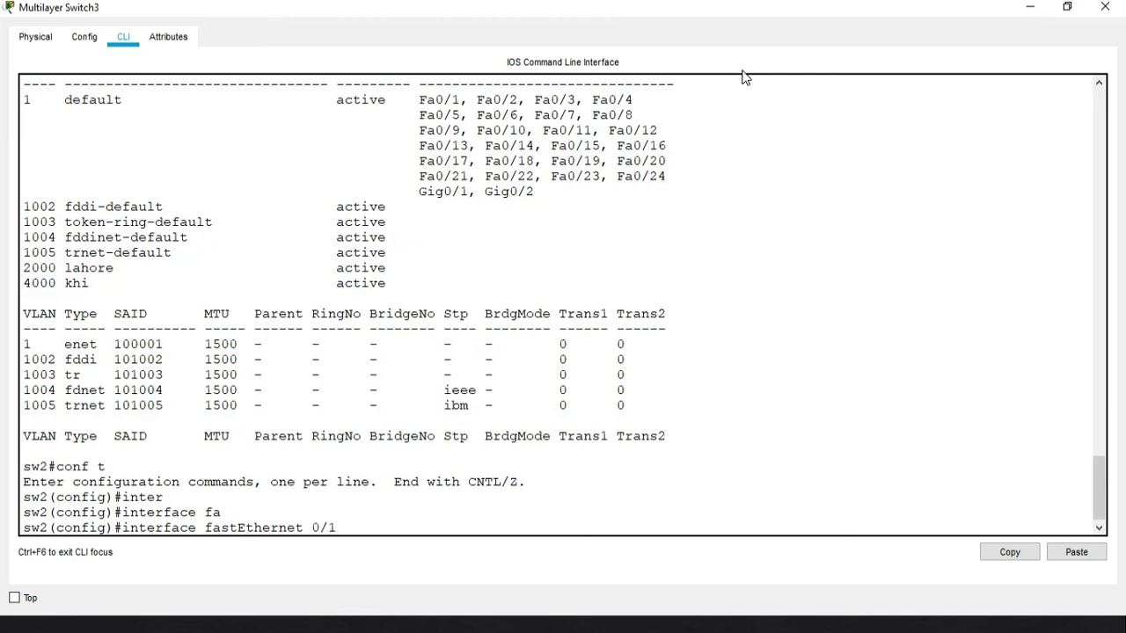
{"action": "key", "text": "Return"}
- Try to set the switchport mode of FastEthernet 0/1 on Multilayer Switch3 to trunk
{"action": "type", "text": "sw2(config-if)#switchport m"}
{"action": "key", "text": "Tab"}
{"action": "type", "text": "mo"}
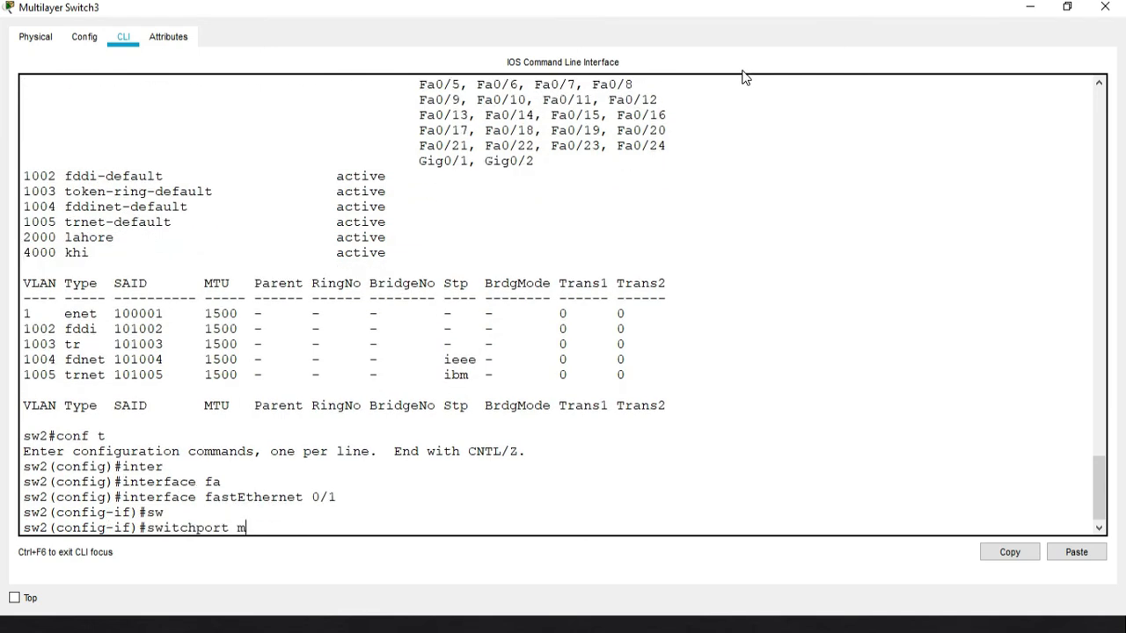
{"action": "key", "text": "Tab"}
{"action": "type", "text": "trun"}
{"action": "key", "text": "Tab"}
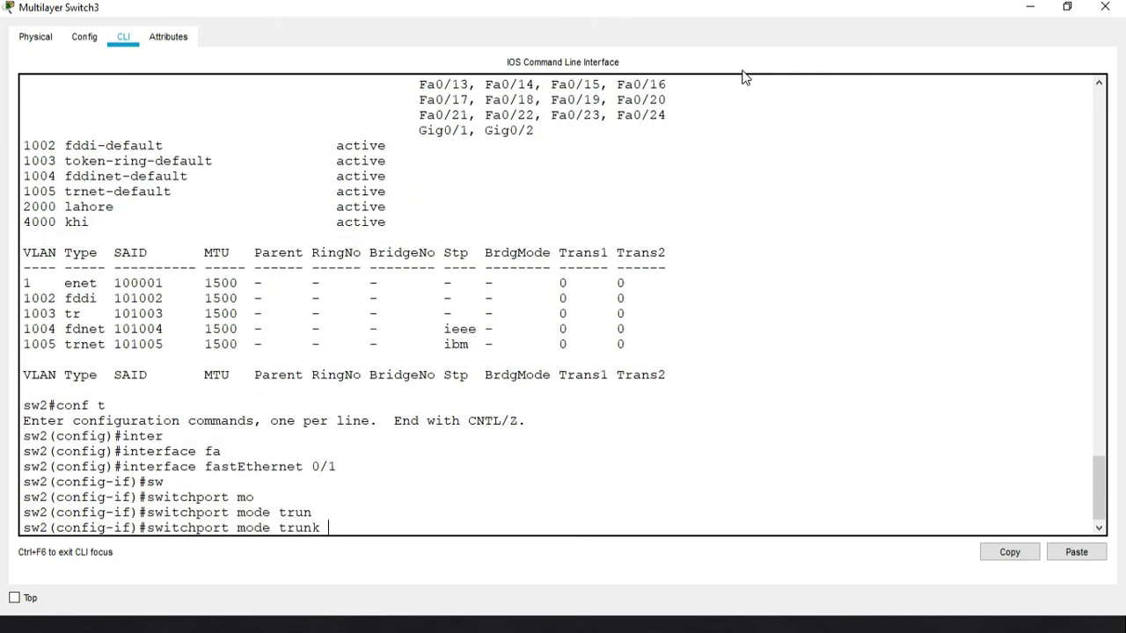
{"action": "key", "text": "Return"}
{"action": "key", "text": "Return"}
- Set the trunk encapsulation of FastEthernet 0/1 on Multilayer Switch3 to dot1q and return to privileged mode
{"action": "type", "text": "sw2(config-if)#switchport tr"}
{"action": "key", "text": "Tab"}
{"action": "type", "text": "trun"}
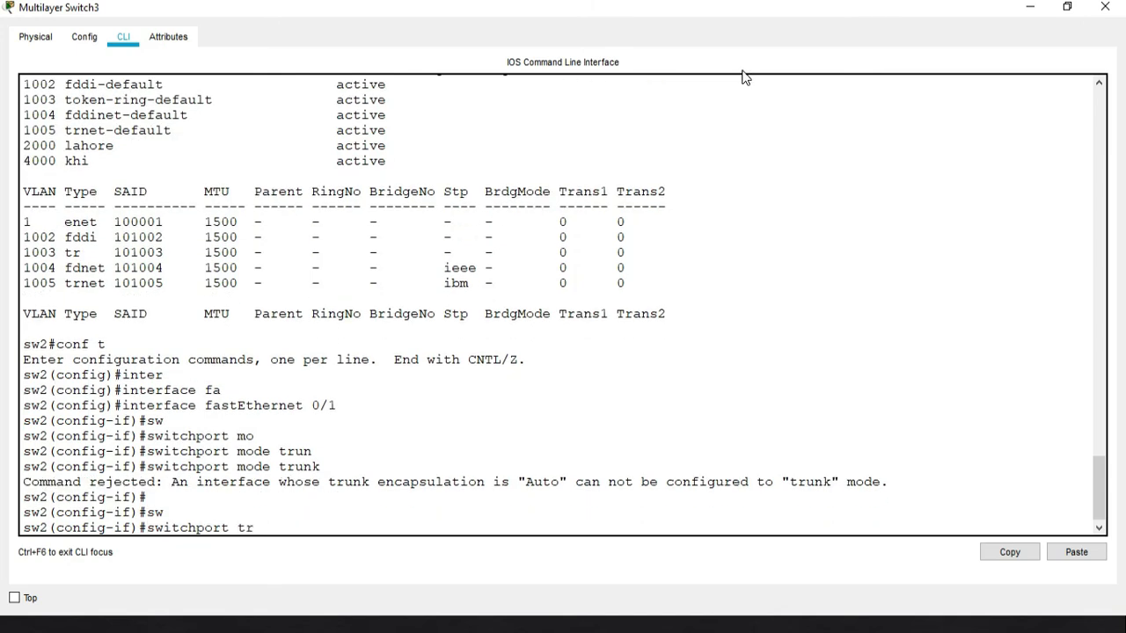
{"action": "key", "text": "Tab"}
{"action": "type", "text": "en"}
{"action": "key", "text": "Tab"}
{"action": "type", "text": "do"}
{"action": "key", "text": "Tab"}
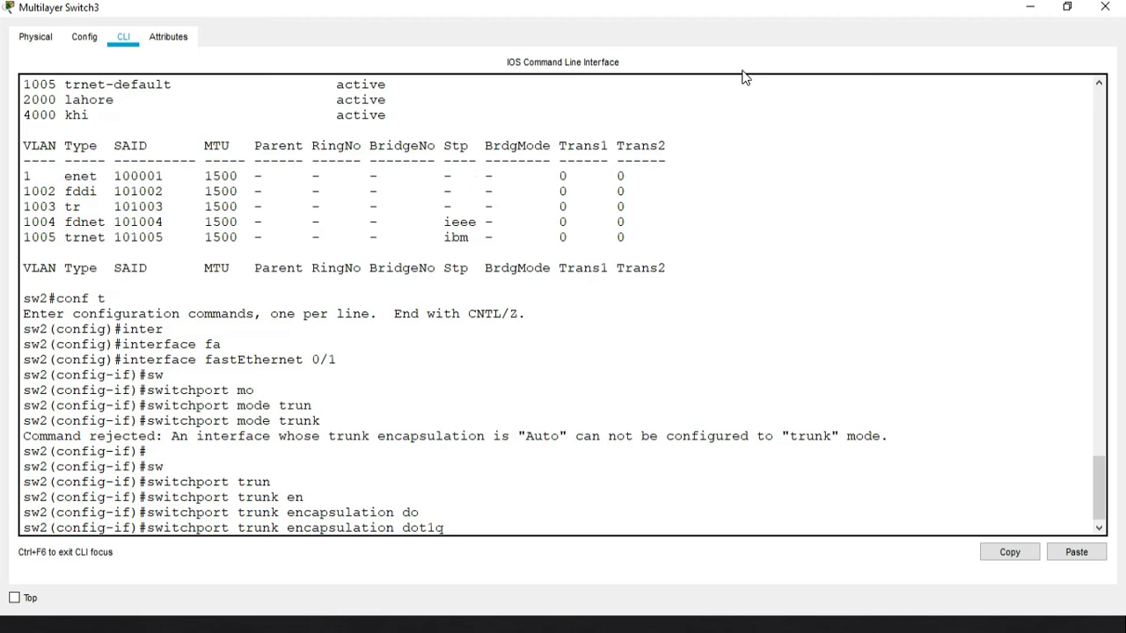
{"action": "key", "text": "Return"}
{"action": "key", "text": "Return"}
{"action": "type", "text": "exi"}
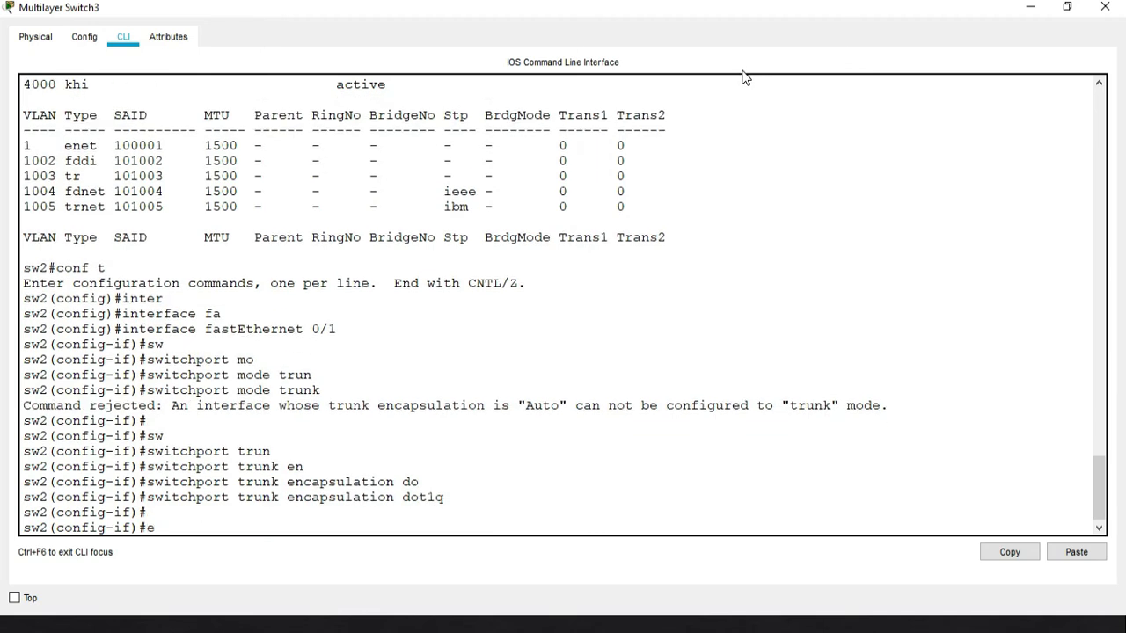
{"action": "key", "text": "Return"}
{"action": "type", "text": "exi"}
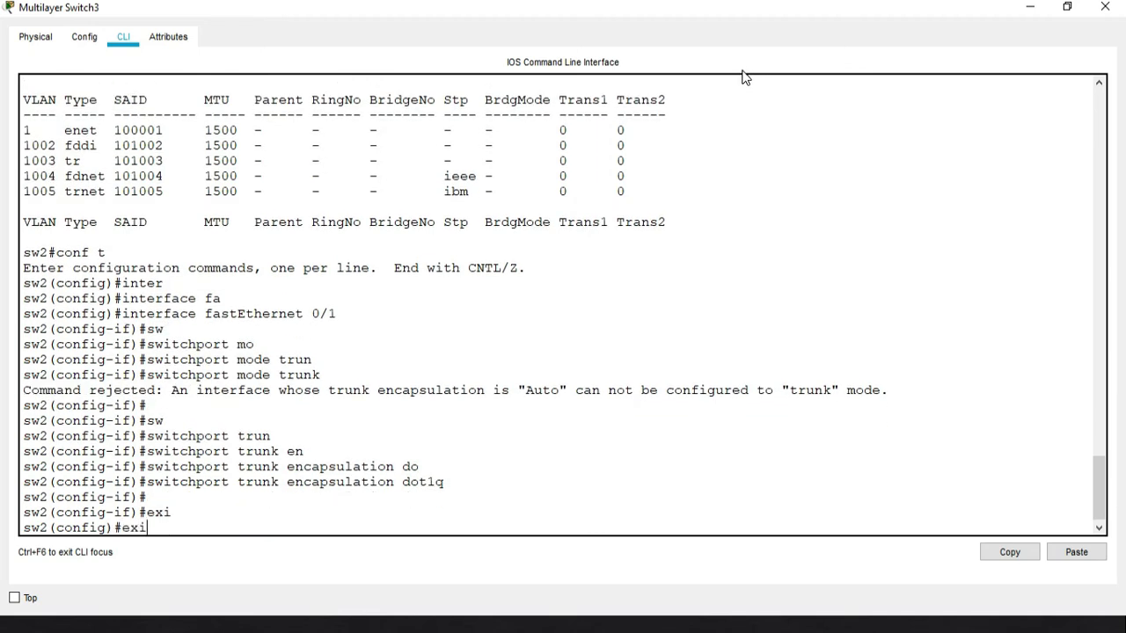
{"action": "key", "text": "Return"}
{"action": "key", "text": "Return"}
{"action": "key", "text": "Return"}
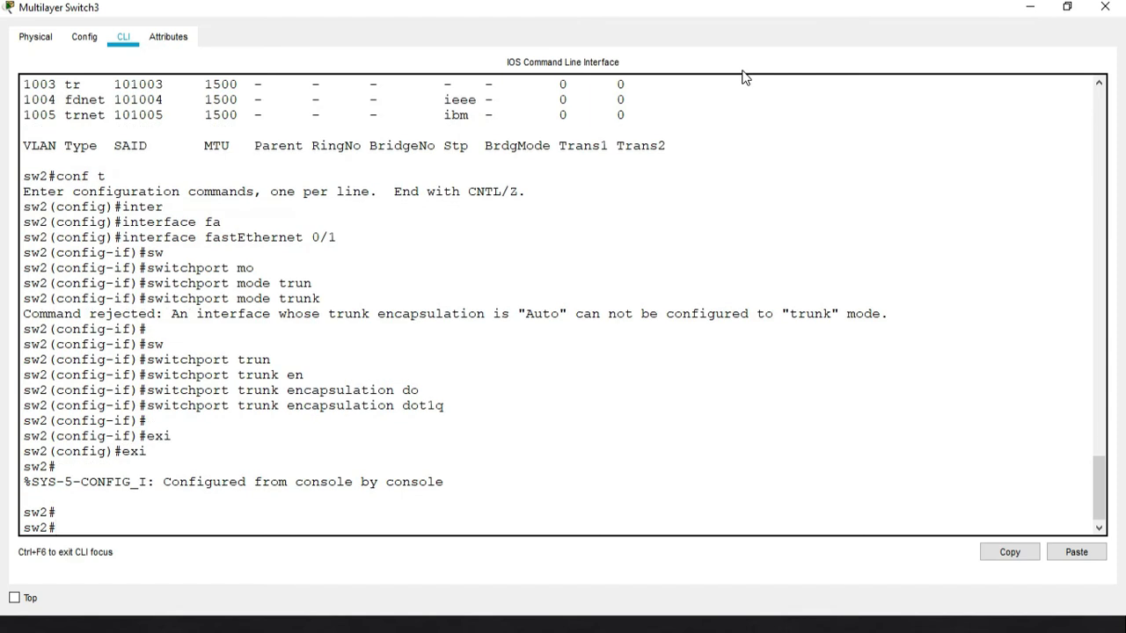
- Switch back to the command line of Multilayer Switch2, maximize its window, and enter global configuration mode
{"action": "left_click", "coordinate": [1057, 10]}
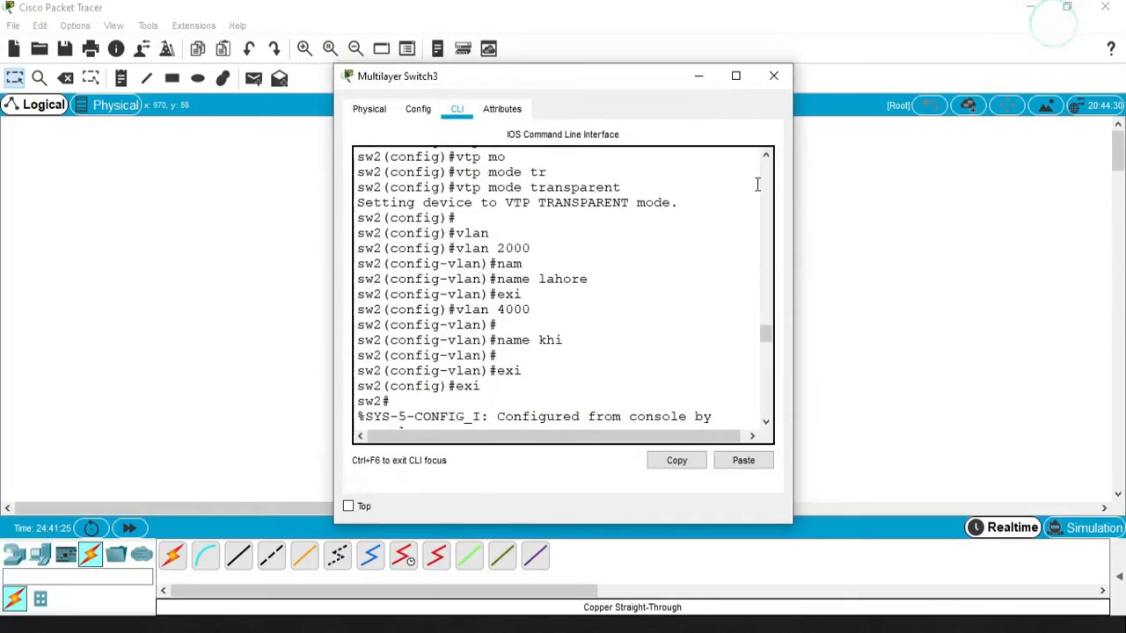
{"action": "left_click", "coordinate": [225, 379]}
{"action": "left_click", "coordinate": [453, 332]}
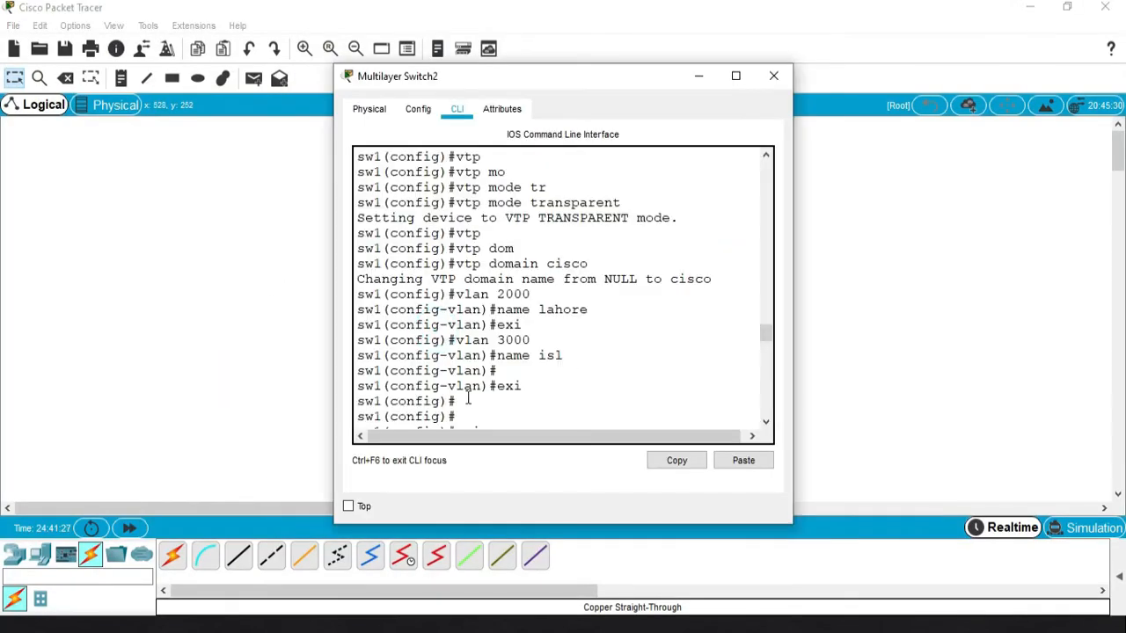
{"action": "scroll", "coordinate": [436, 332], "scroll_direction": "down", "scroll_amount": 5}
{"action": "left_click", "coordinate": [735, 76]}
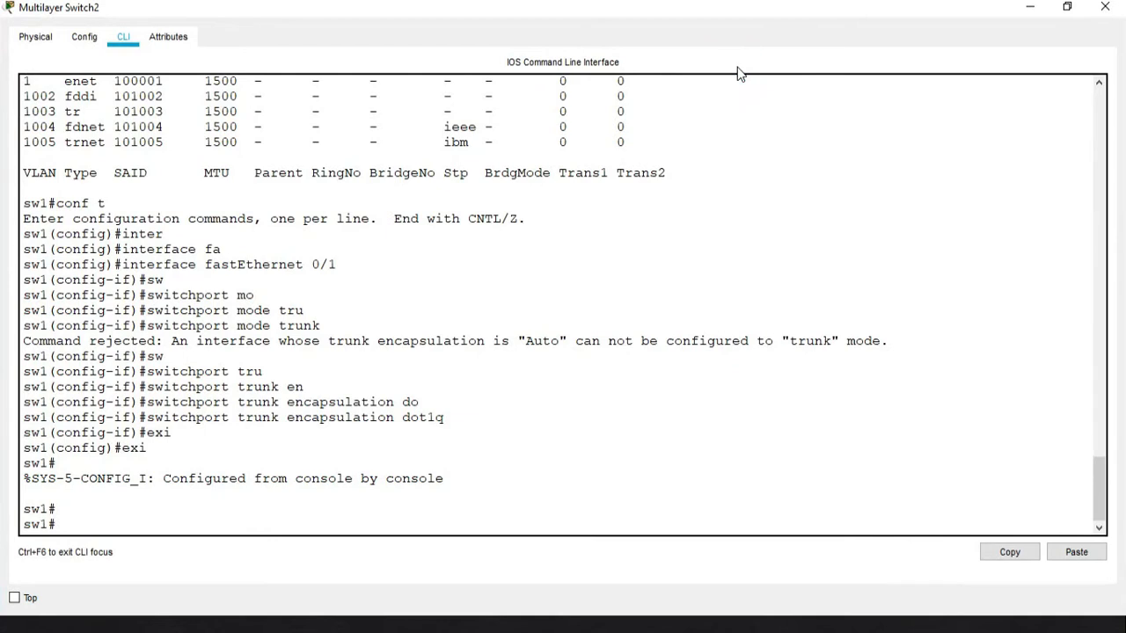
{"action": "type", "text": "conf t"}
{"action": "key", "text": "Return"}
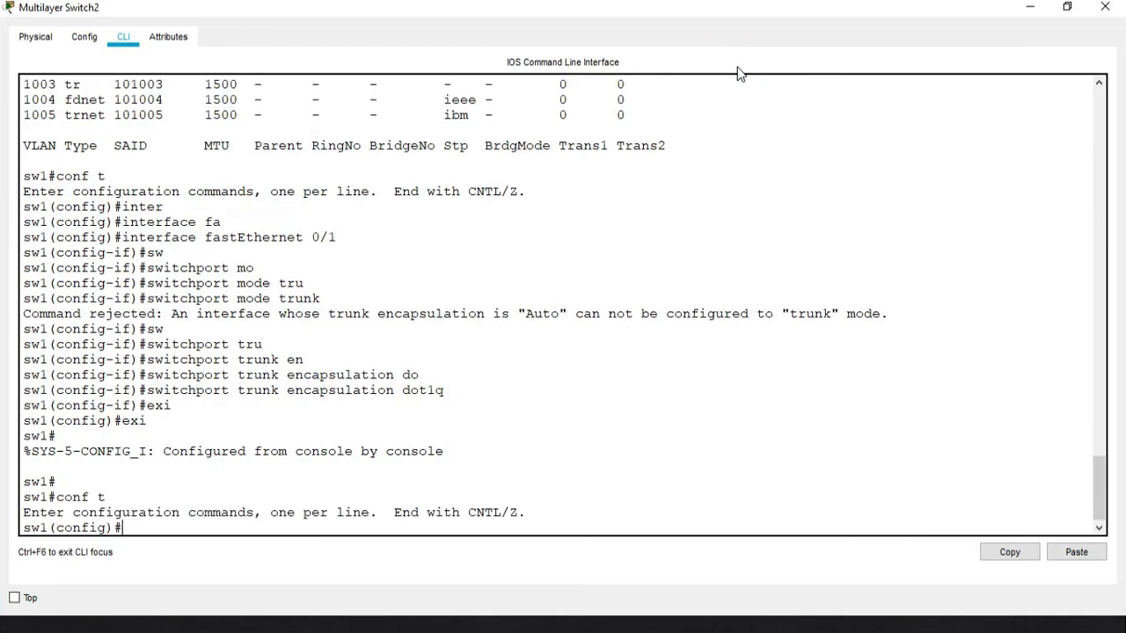
- Enter interface configuration for FastEthernet 0/1 on Multilayer Switch2
{"action": "type", "text": "inter"}
{"action": "key", "text": "Tab"}
{"action": "type", "text": "fa"}
{"action": "key", "text": "Tab"}
{"action": "type", "text": "0.1"}
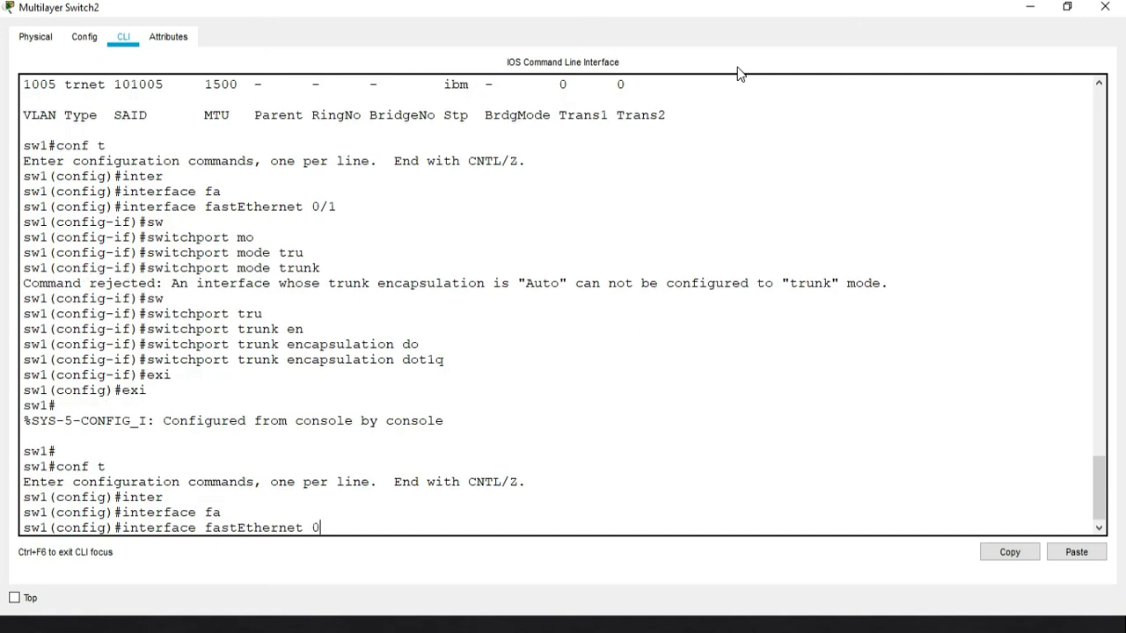
{"action": "key", "text": "Return"}
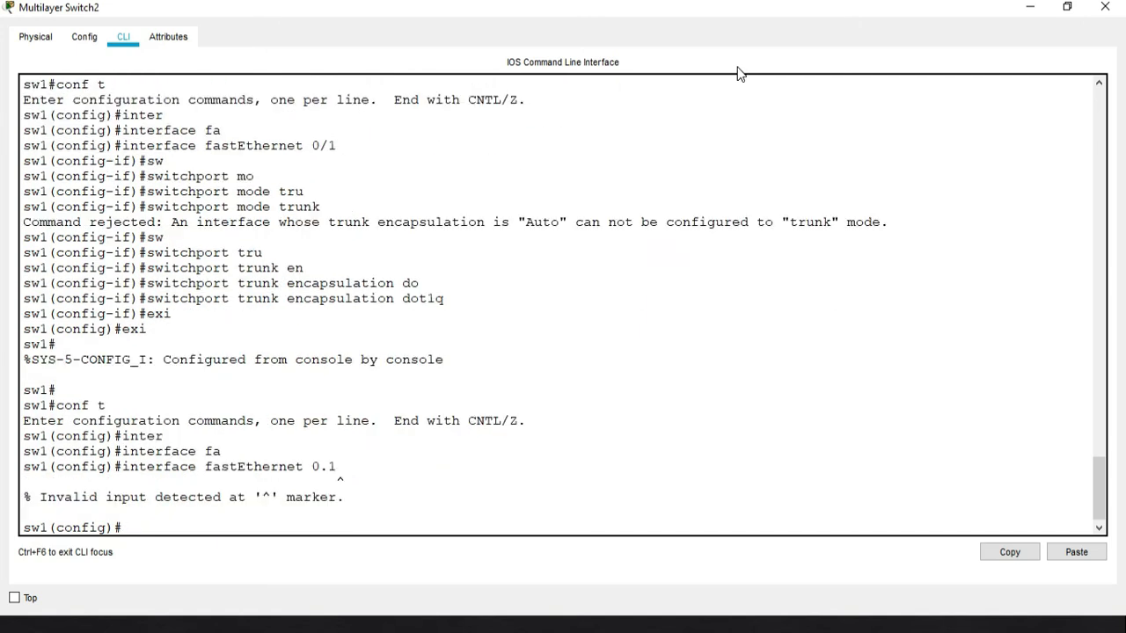
{"action": "key", "text": "Up"}
{"action": "key", "text": "BackSpace"}
{"action": "key", "text": "BackSpace"}
{"action": "type", "text": "/1"}
{"action": "key", "text": "Return"}
- Set the switchport mode of FastEthernet 0/1 on Multilayer Switch2 to trunk
{"action": "type", "text": "sw"}
{"action": "key", "text": "Tab"}
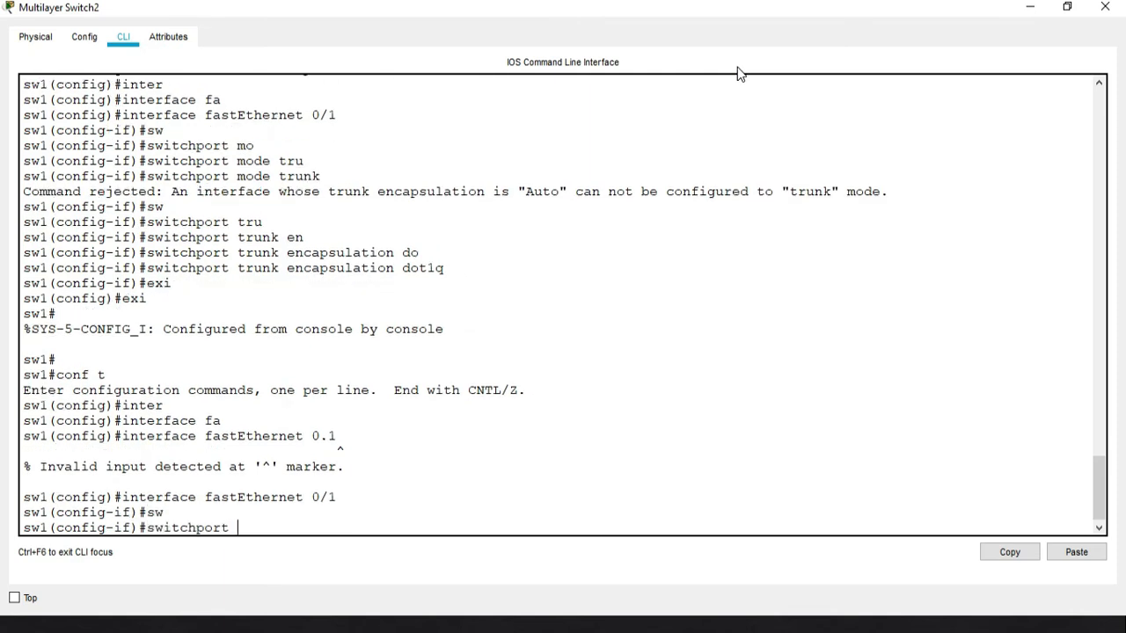
{"action": "type", "text": "mode tru"}
{"action": "key", "text": "Tab"}
{"action": "type", "text": "trun"}
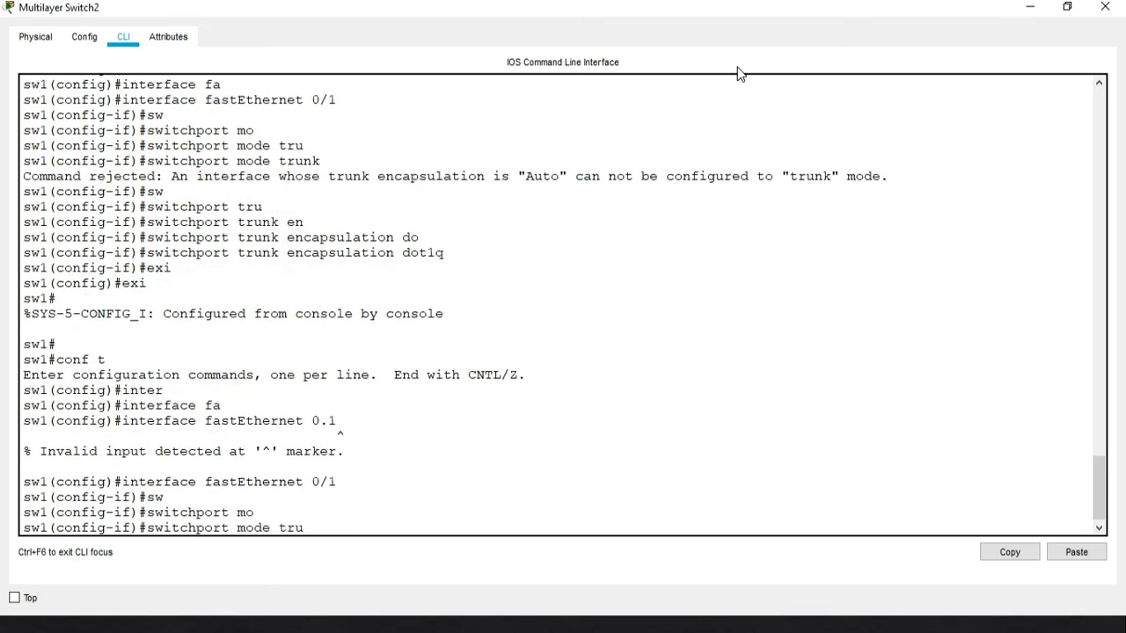
{"action": "key", "text": "Tab"}
{"action": "key", "text": "Return"}
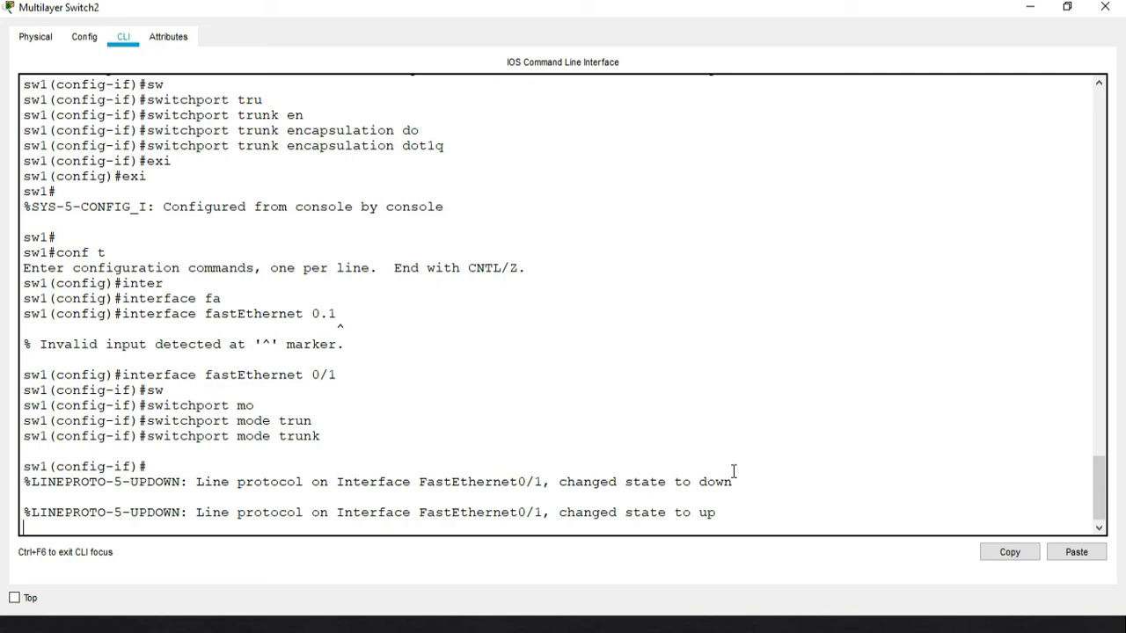
- Restore the Multilayer Switch2 window, switch to the command line of Multilayer Switch3 and maximize it
{"action": "left_click", "coordinate": [1067, 7]}
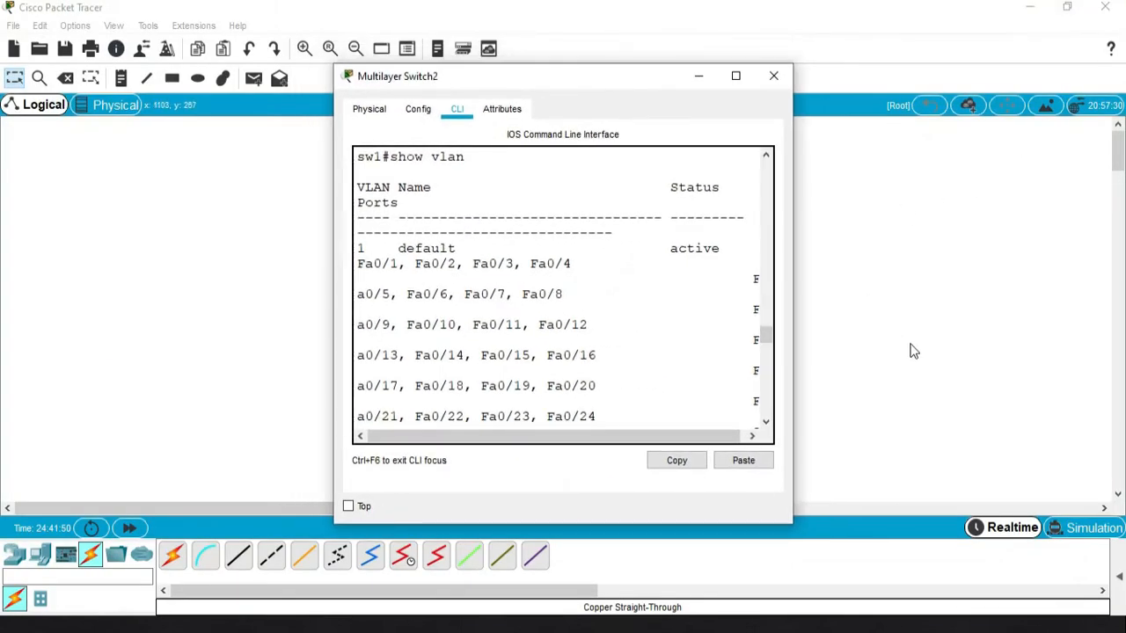
{"action": "left_click", "coordinate": [910, 345]}
{"action": "left_click", "coordinate": [588, 326]}
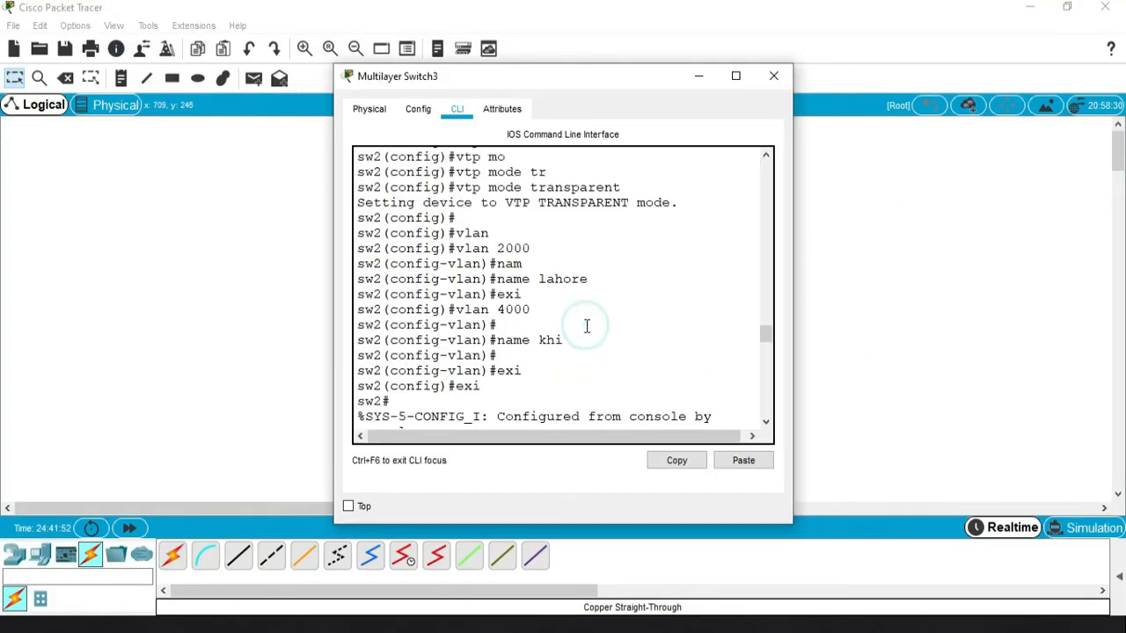
{"action": "scroll", "coordinate": [673, 419], "scroll_direction": "down", "scroll_amount": 5}
{"action": "left_click", "coordinate": [737, 76]}
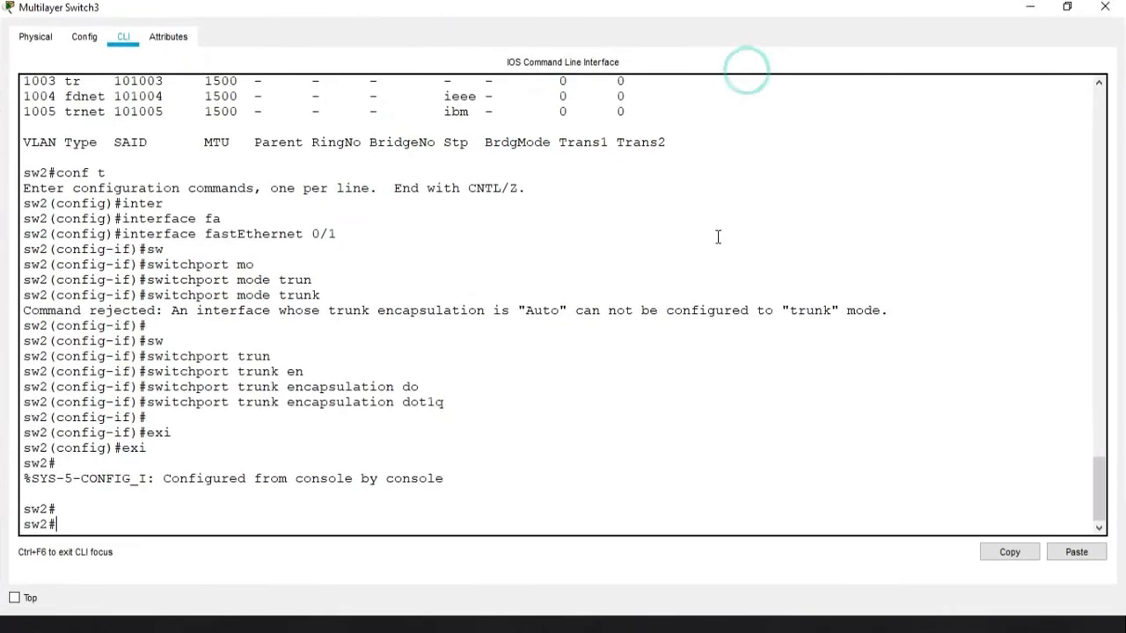
{"action": "key", "text": "Return"}
{"action": "key", "text": "Return"}
{"action": "key", "text": "Return"}
{"action": "key", "text": "Return"}
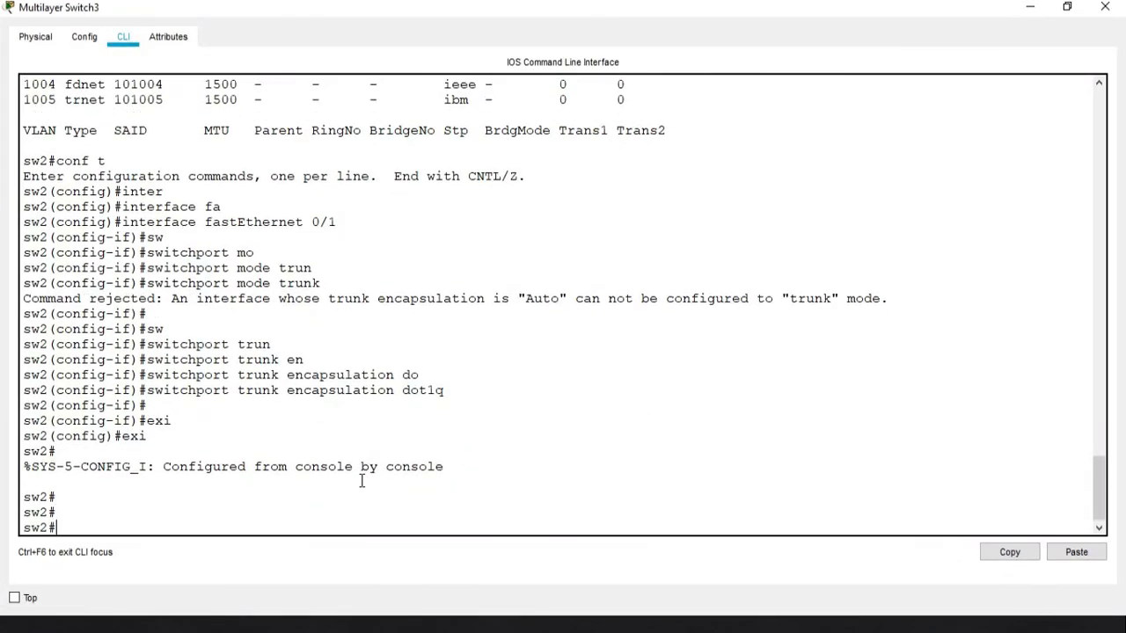
- Enter interface configuration for FastEthernet 0/1 on Multilayer Switch3 through global configuration mode
{"action": "type", "text": "co"}
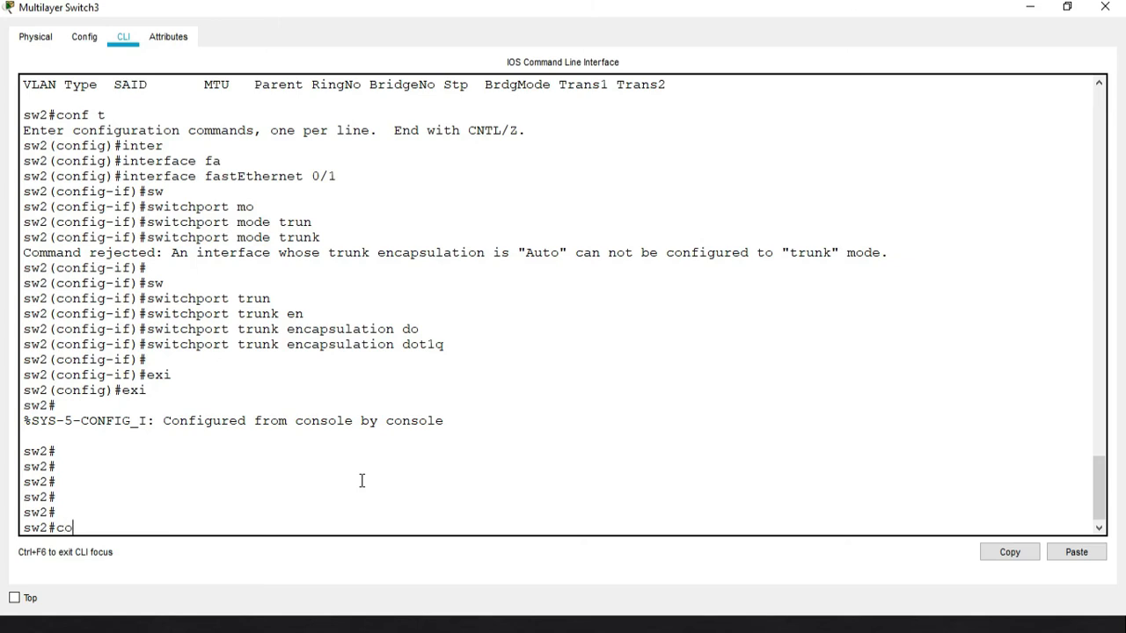
{"action": "type", "text": "nf t"}
{"action": "key", "text": "Return"}
{"action": "type", "text": "inter"}
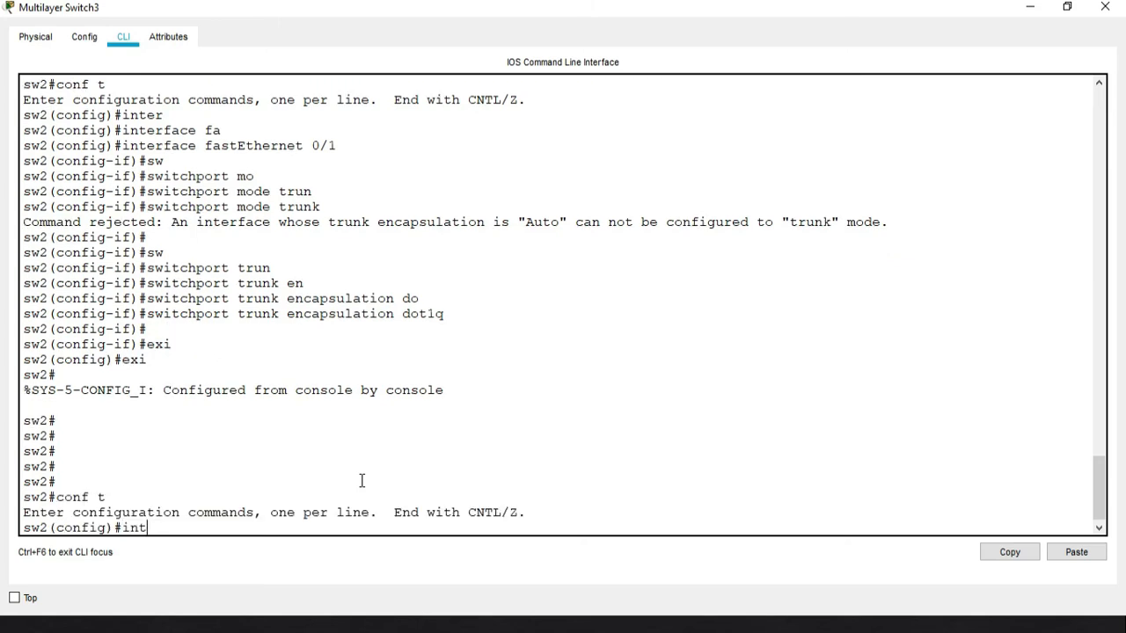
{"action": "key", "text": "Tab"}
{"action": "type", "text": "fa"}
{"action": "key", "text": "Tab"}
{"action": "type", "text": "0/1"}
{"action": "key", "text": "Return"}
- Set the switchport mode of FastEthernet 0/1 on Multilayer Switch3 to trunk
{"action": "type", "text": "sw2(config-if)#sw"}
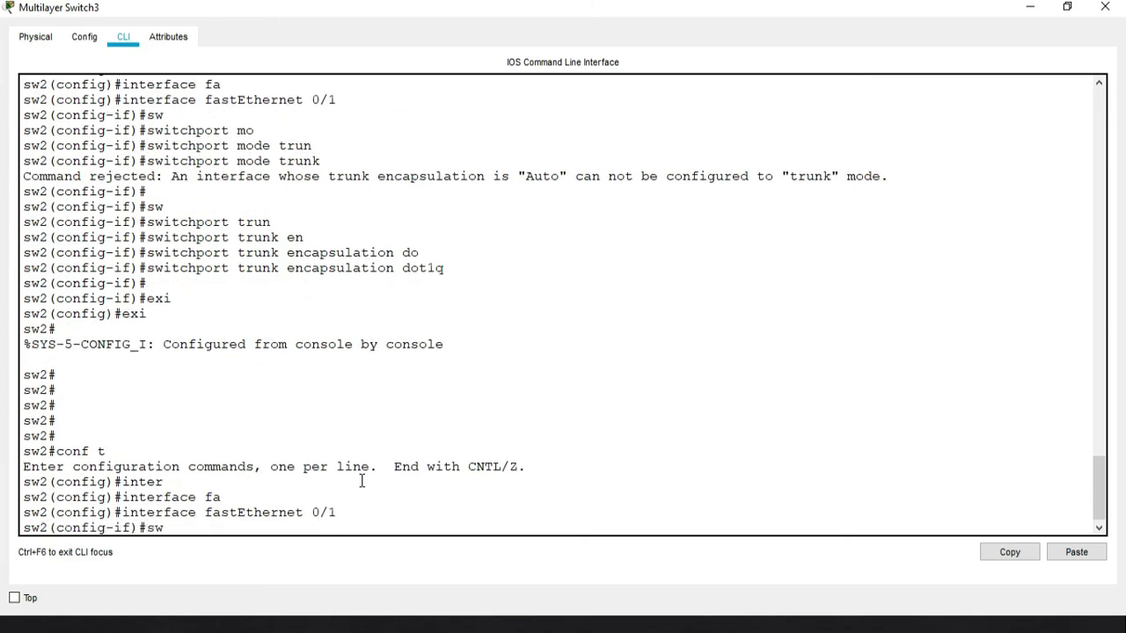
{"action": "key", "text": "Tab"}
{"action": "type", "text": "mo"}
{"action": "key", "text": "Tab"}
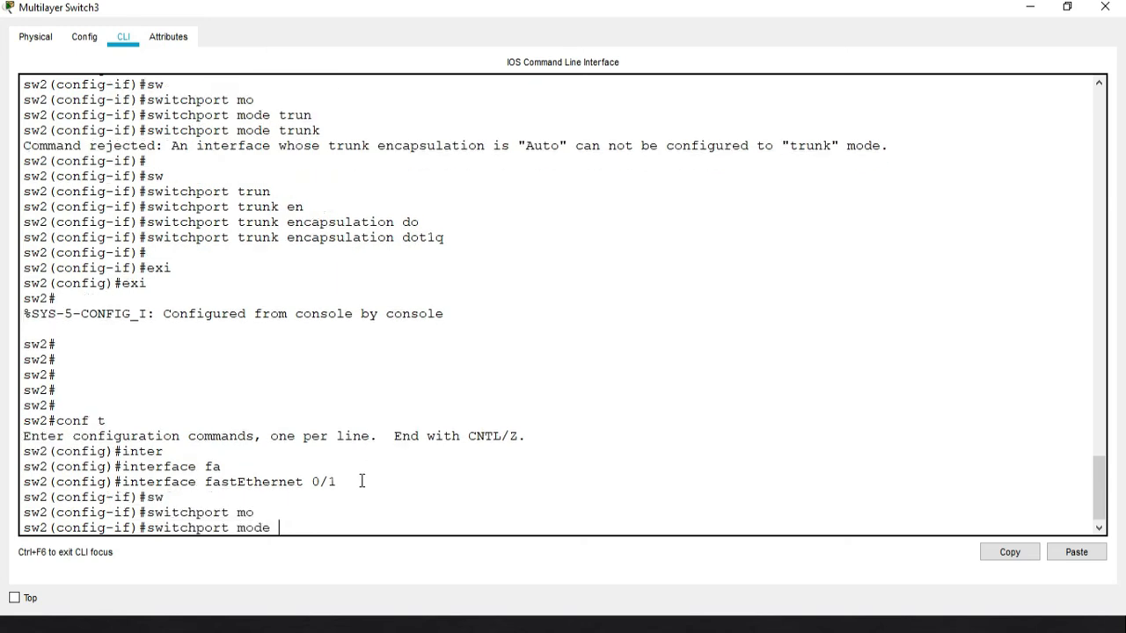
{"action": "type", "text": "trunk"}
{"action": "key", "text": "Return"}
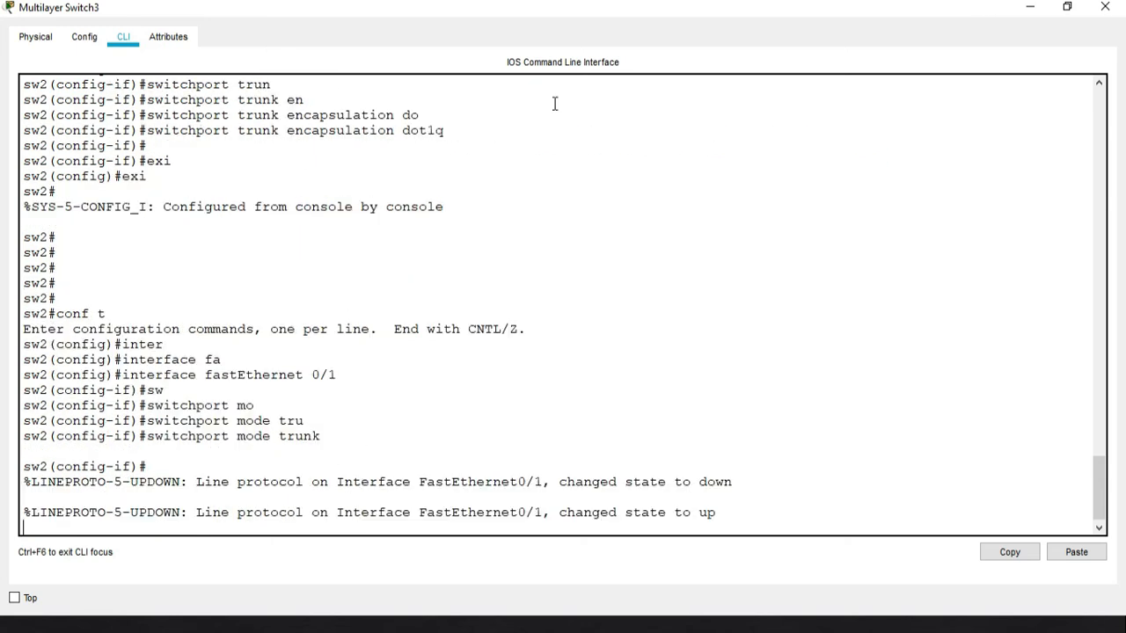
- Restore the Multilayer Switch3 window to its smaller size and return to the network topology
{"action": "left_click", "coordinate": [1070, 7]}
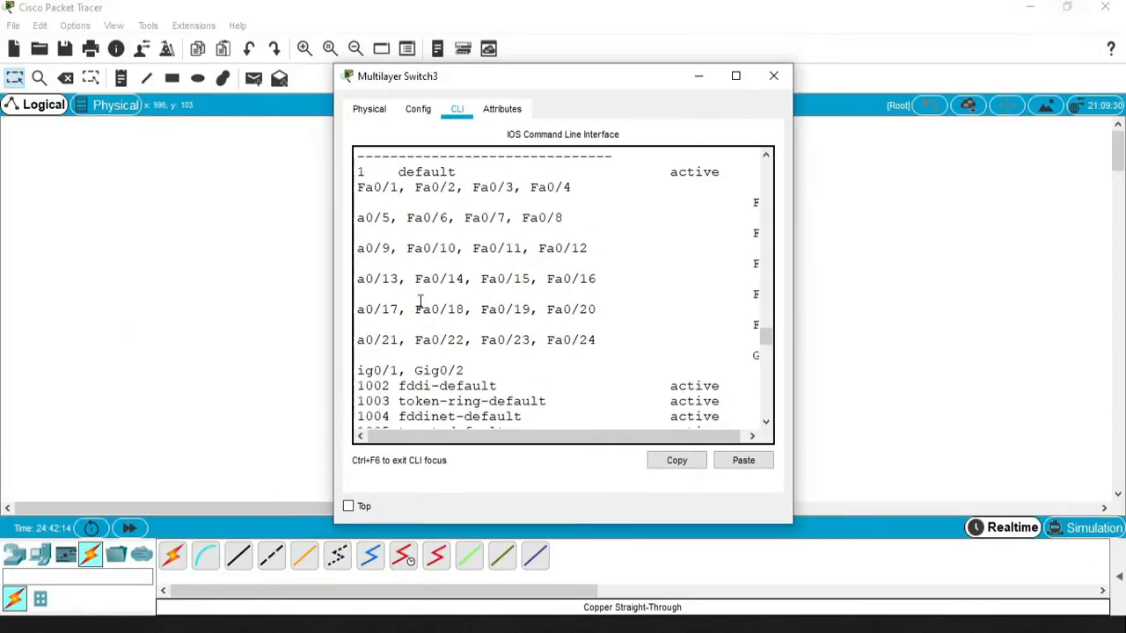
{"action": "left_click", "coordinate": [182, 319]}
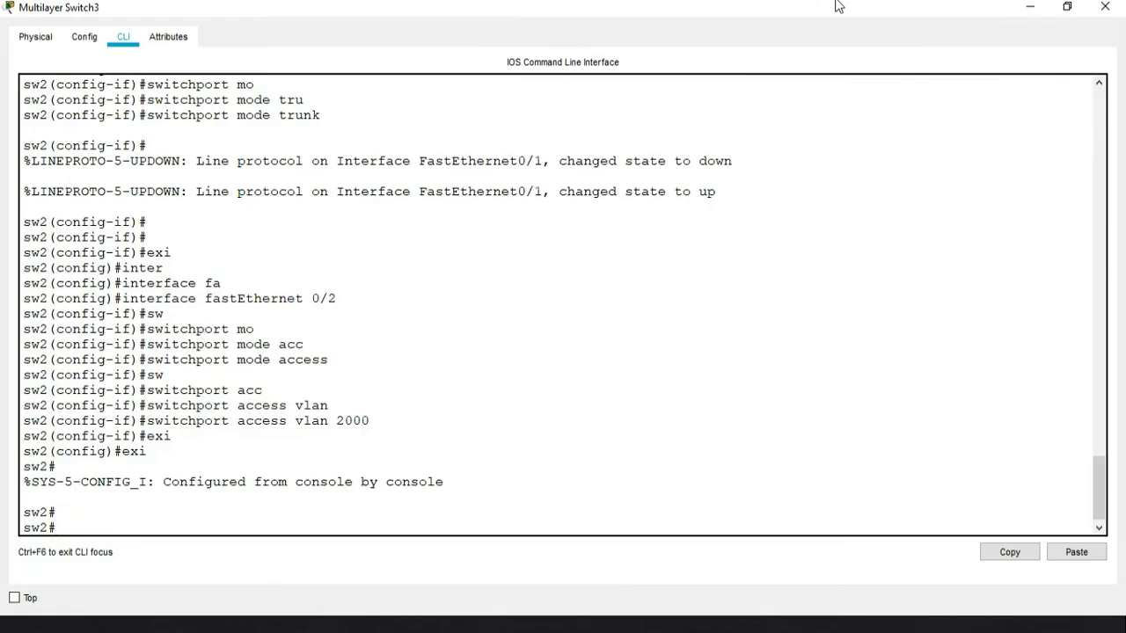
{"action": "left_click", "coordinate": [1068, 7]}
{"action": "left_click", "coordinate": [187, 378]}
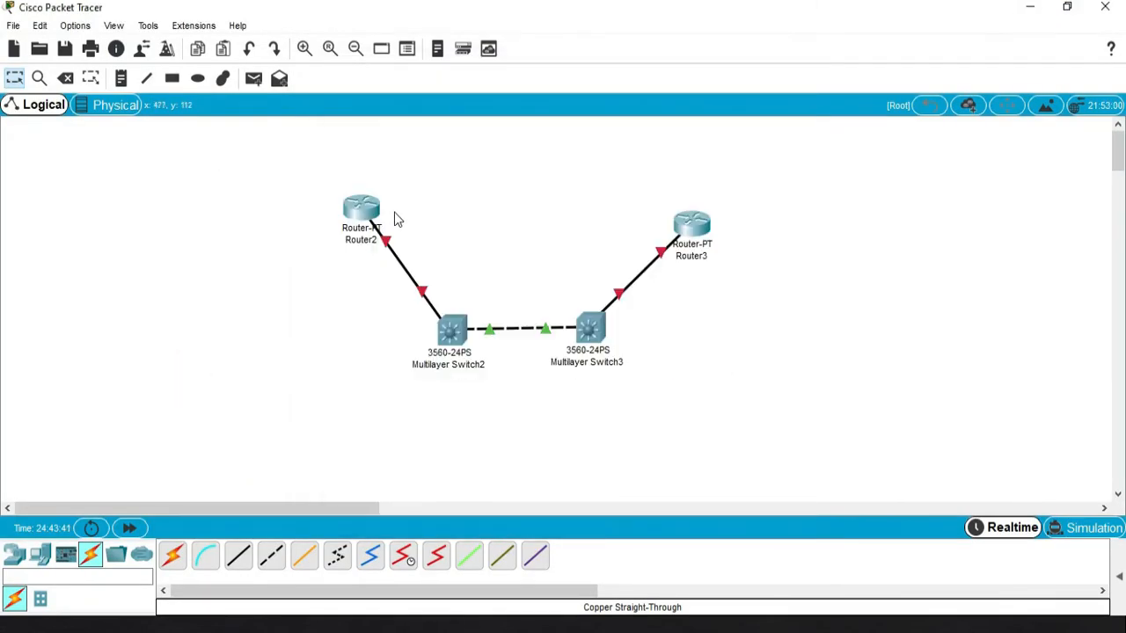
- Open the command line of Router2 and enter interface configuration for FastEthernet 0/0
{"action": "left_click", "coordinate": [370, 211]}
{"action": "left_click", "coordinate": [538, 424]}
{"action": "left_click", "coordinate": [529, 438]}
{"action": "key", "text": "Return"}
{"action": "key", "text": "Return"}
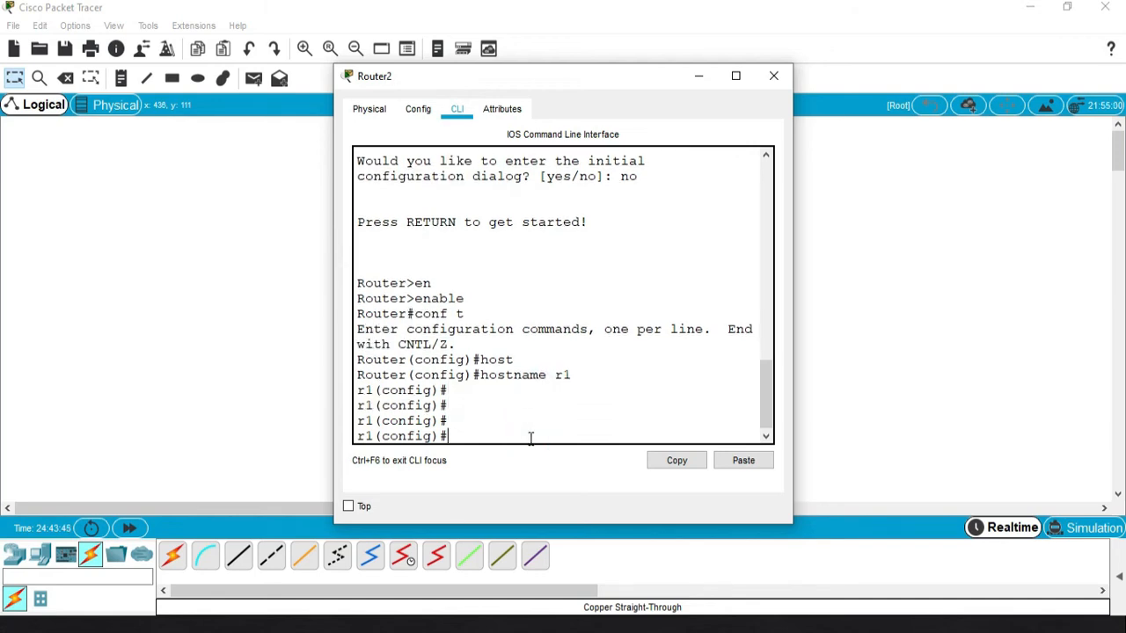
{"action": "type", "text": "inter"}
{"action": "key", "text": "Tab"}
{"action": "type", "text": "fa"}
{"action": "key", "text": "Tab"}
{"action": "type", "text": "0/0"}
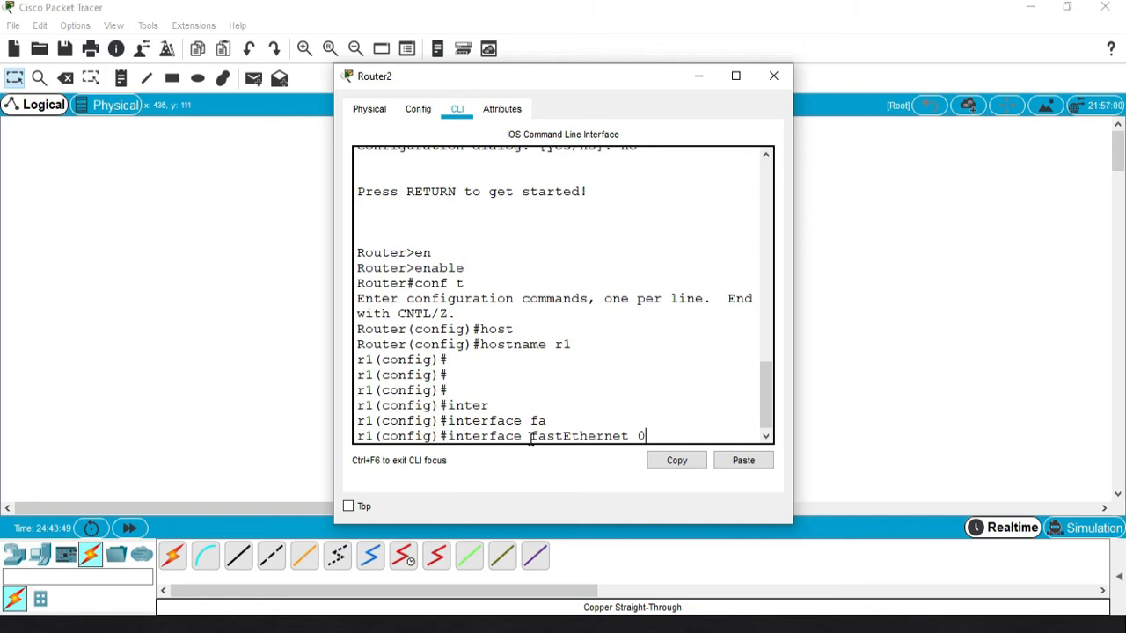
{"action": "key", "text": "Return"}
{"action": "key", "text": "Return"}
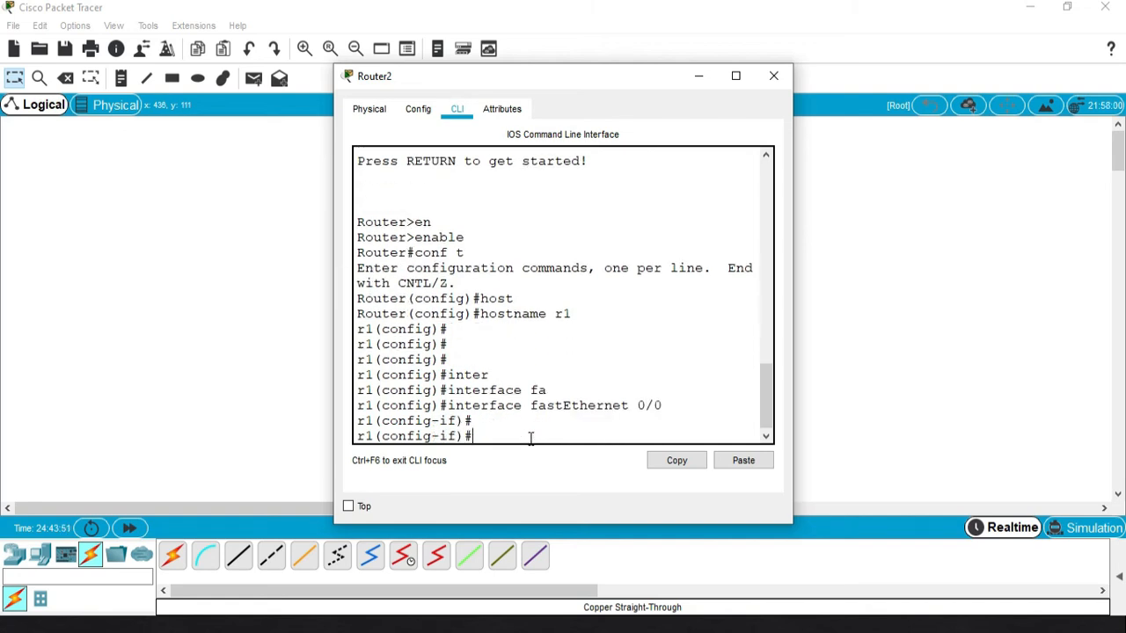
- Assign IP address 10.0.0.1 with mask 255.255.255.240 to FastEthernet 0/0 on Router2
{"action": "type", "text": "ip add"}
{"action": "key", "text": "Tab"}
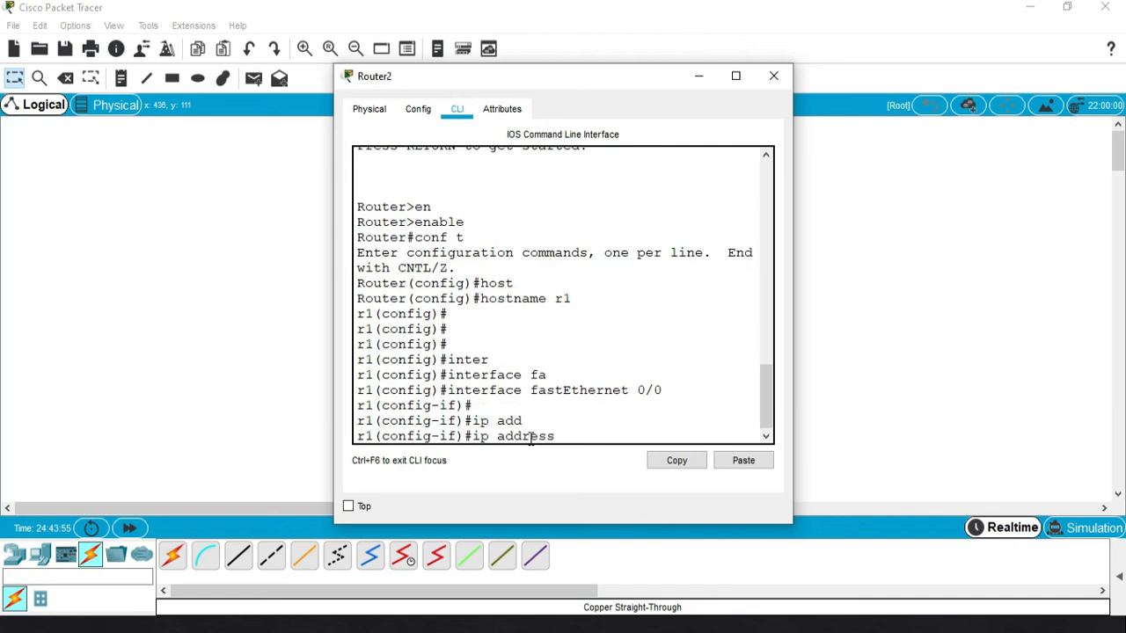
{"action": "type", "text": "10.0.0.1 255.255.255.2"}
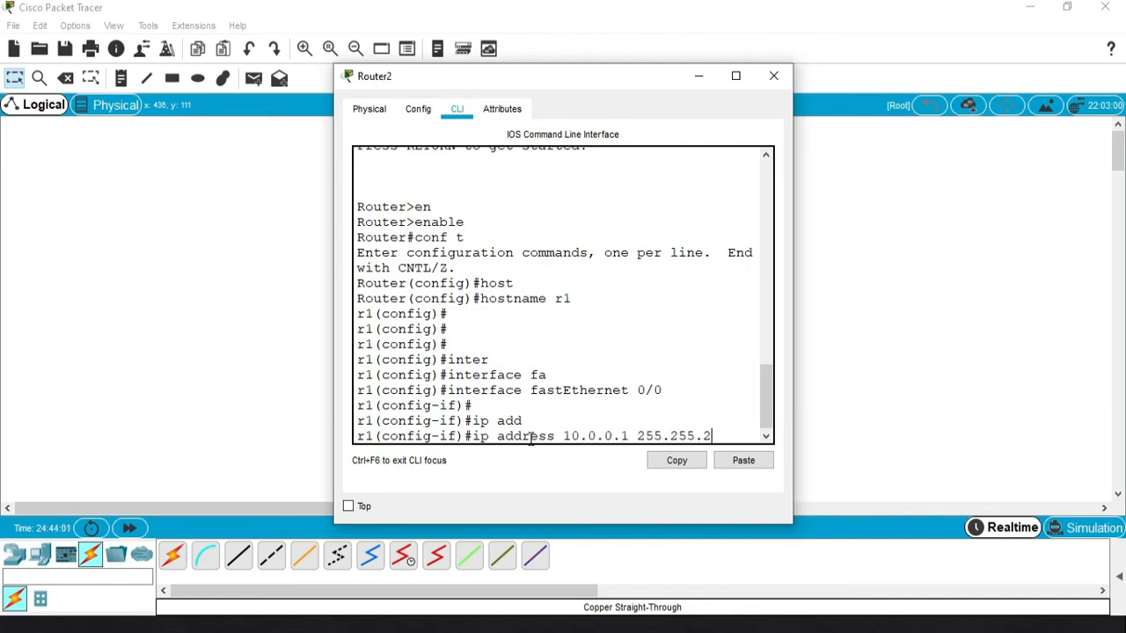
{"action": "type", "text": "55.240"}
{"action": "key", "text": "Return"}
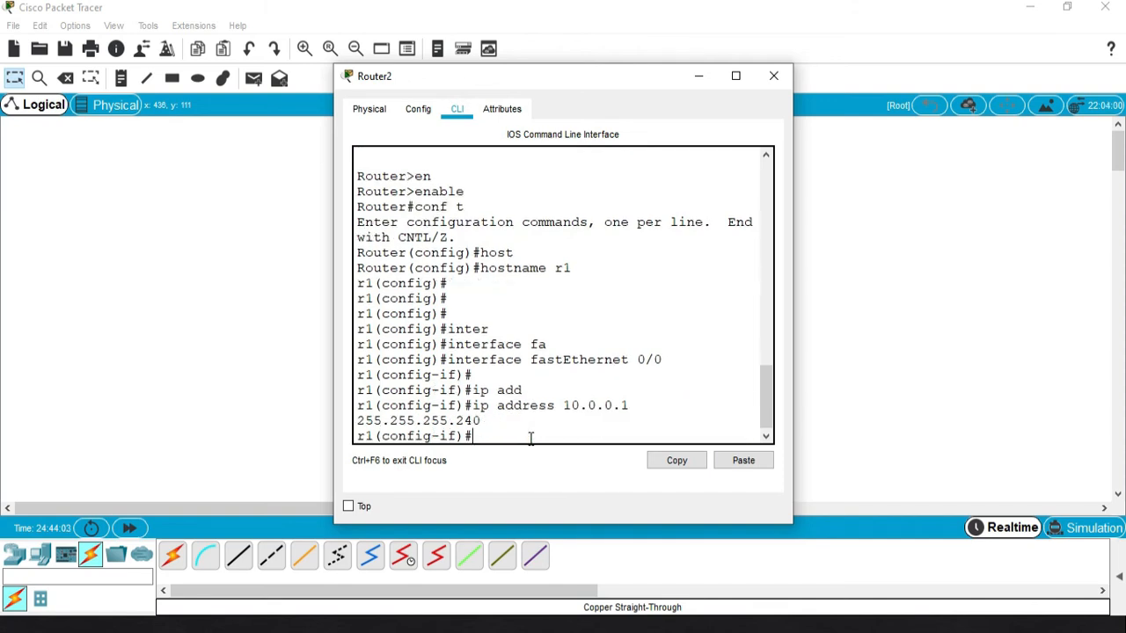
- Enable FastEthernet 0/0 on Router2 with no shut
{"action": "type", "text": "no shut"}
{"action": "key", "text": "Return"}
{"action": "key", "text": "Return"}
{"action": "key", "text": "Return"}
- Return Router2 to privileged mode and save its running configuration with wr
{"action": "type", "text": "exi"}
{"action": "key", "text": "Return"}
{"action": "type", "text": "exi"}
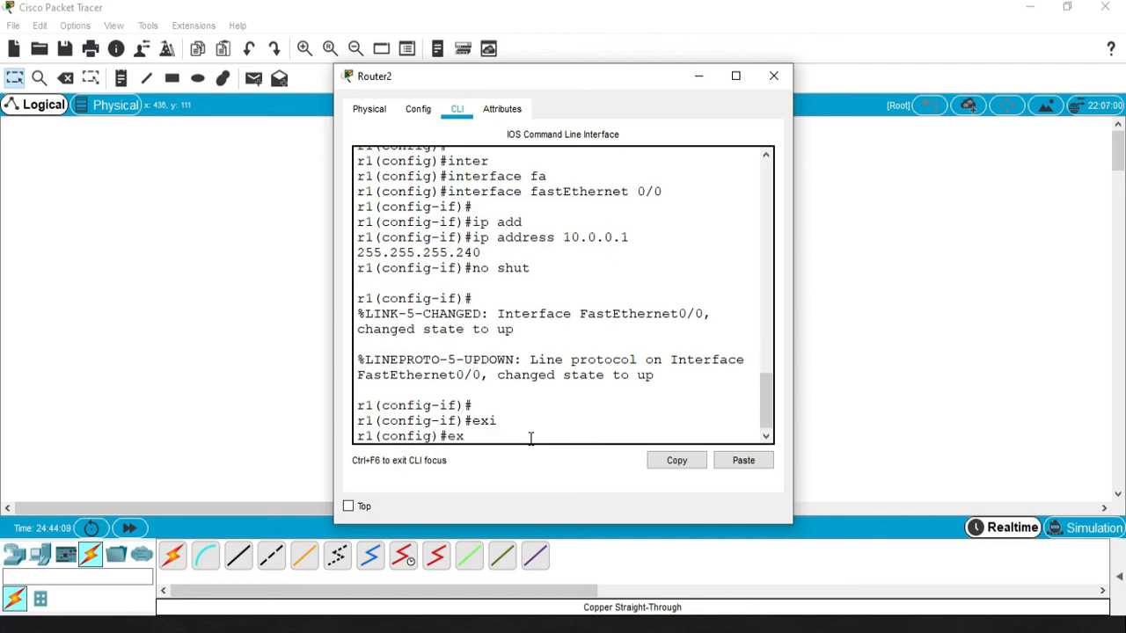
{"action": "key", "text": "Return"}
{"action": "key", "text": "Return"}
{"action": "type", "text": "wr"}
{"action": "key", "text": "Return"}
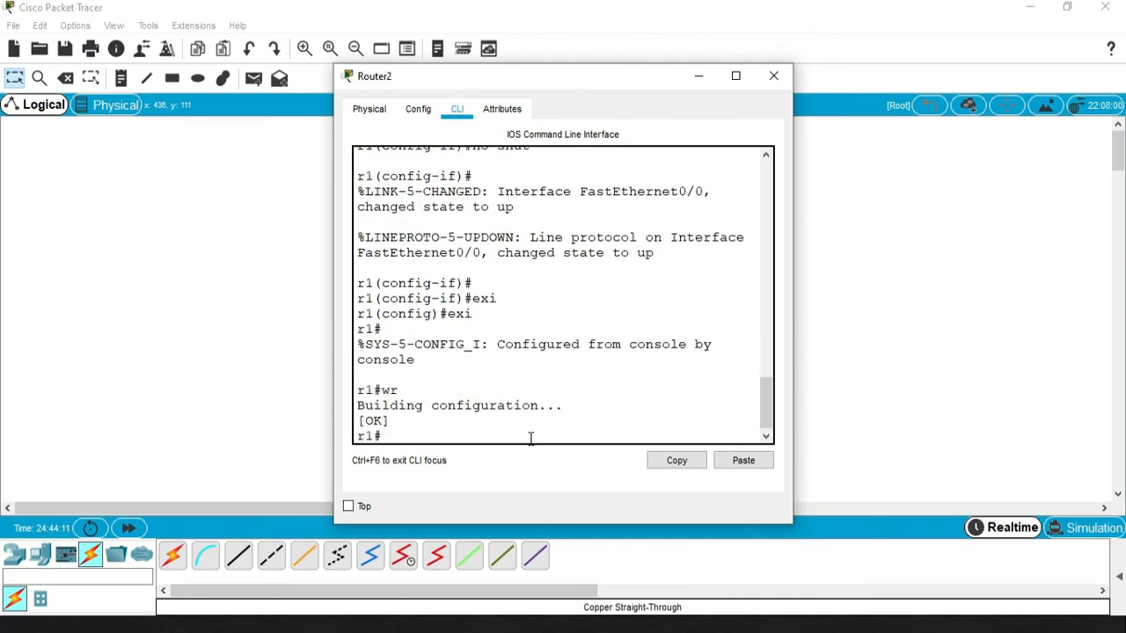
- Move the Router2 window aside, open Router3's command line and enter interface configuration for FastEthernet 0/0
{"action": "left_click", "coordinate": [601, 92]}
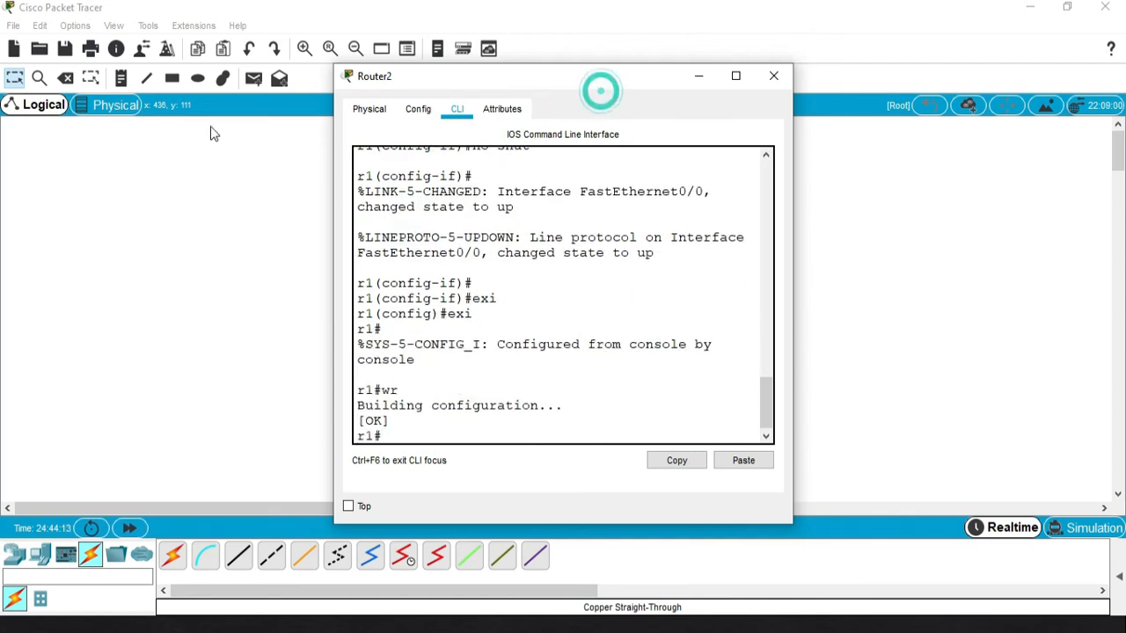
{"action": "left_click_drag", "start_coordinate": [563, 68], "coordinate": [193, 88]}
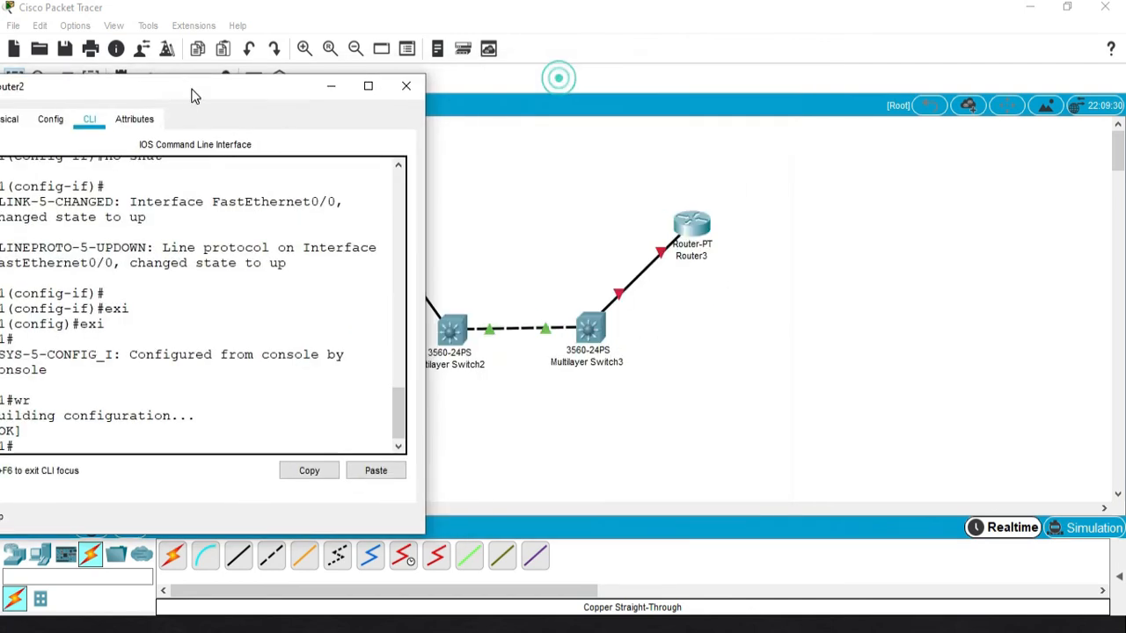
{"action": "left_click", "coordinate": [694, 224]}
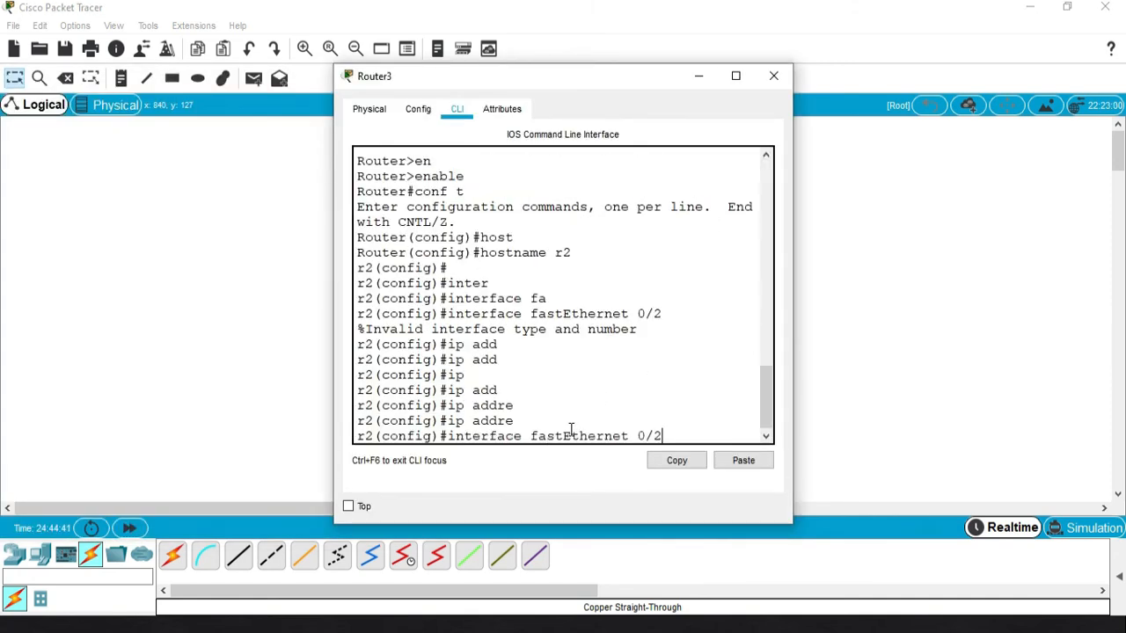
{"action": "key", "text": "BackSpace"}
{"action": "type", "text": "0"}
{"action": "key", "text": "Return"}
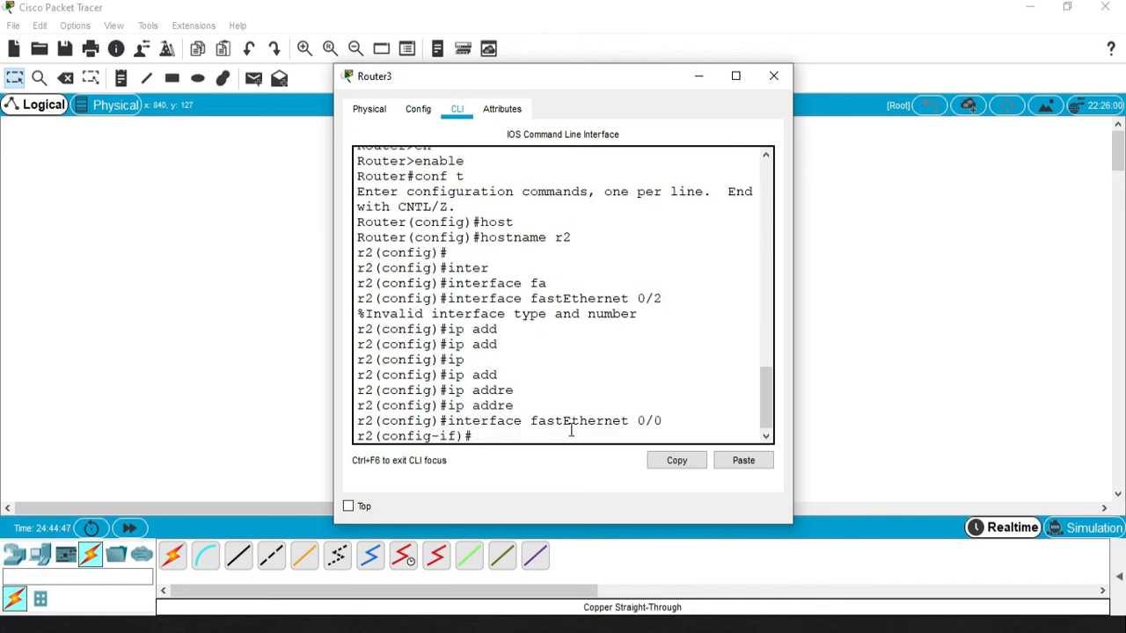
- Try to assign IP address 10.0.0.0 with mask 255.255.255.240 to FastEthernet 0/0 on Router3
{"action": "type", "text": "ip add"}
{"action": "key", "text": "Tab"}
{"action": "key", "text": "Return"}
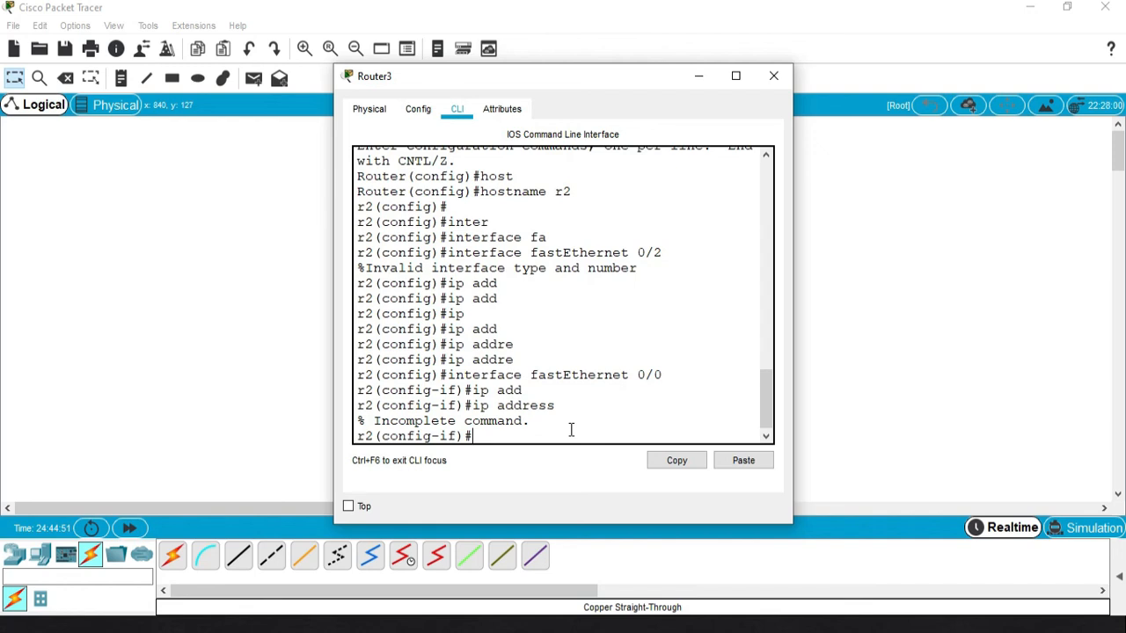
{"action": "key", "text": "Up"}
{"action": "type", "text": "10.0.0"}
{"action": "type", "text": "2"}
{"action": "key", "text": "BackSpace"}
{"action": "type", "text": ".0 2"}
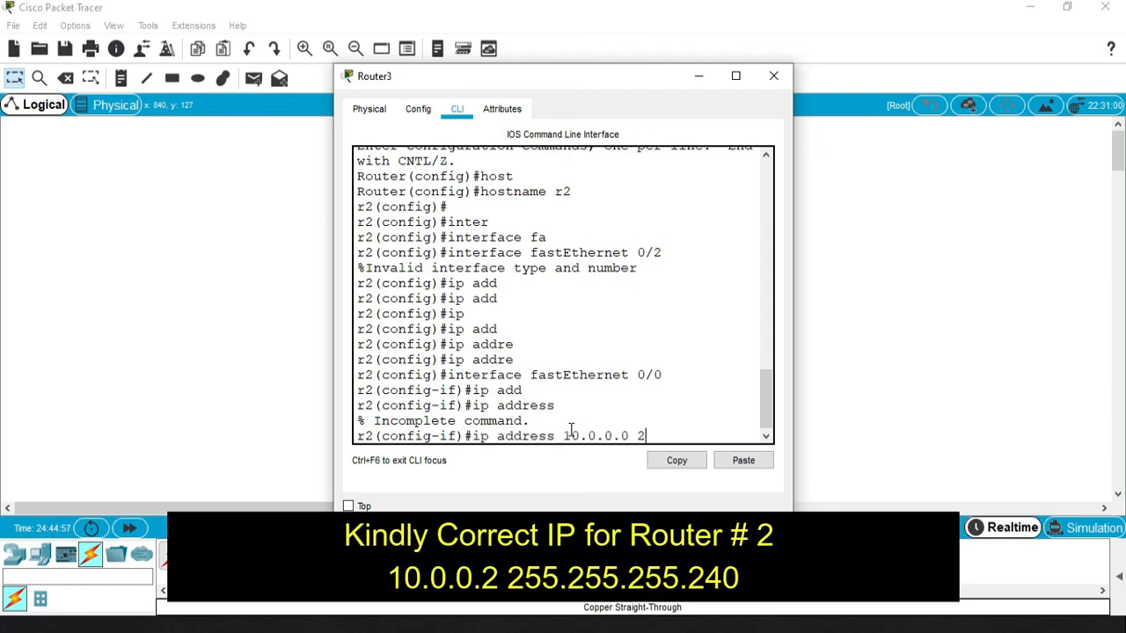
{"action": "type", "text": "55.255.255.240"}
{"action": "key", "text": "Return"}
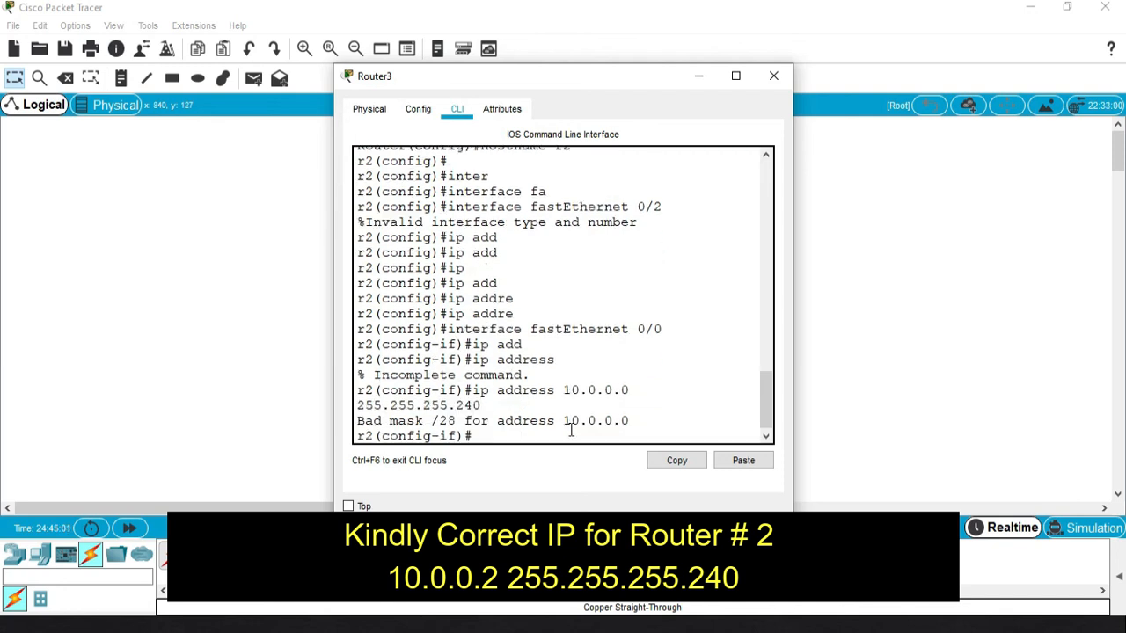
- Enable FastEthernet 0/0 on Router3 with no shut and return to privileged mode
{"action": "type", "text": "no shut"}
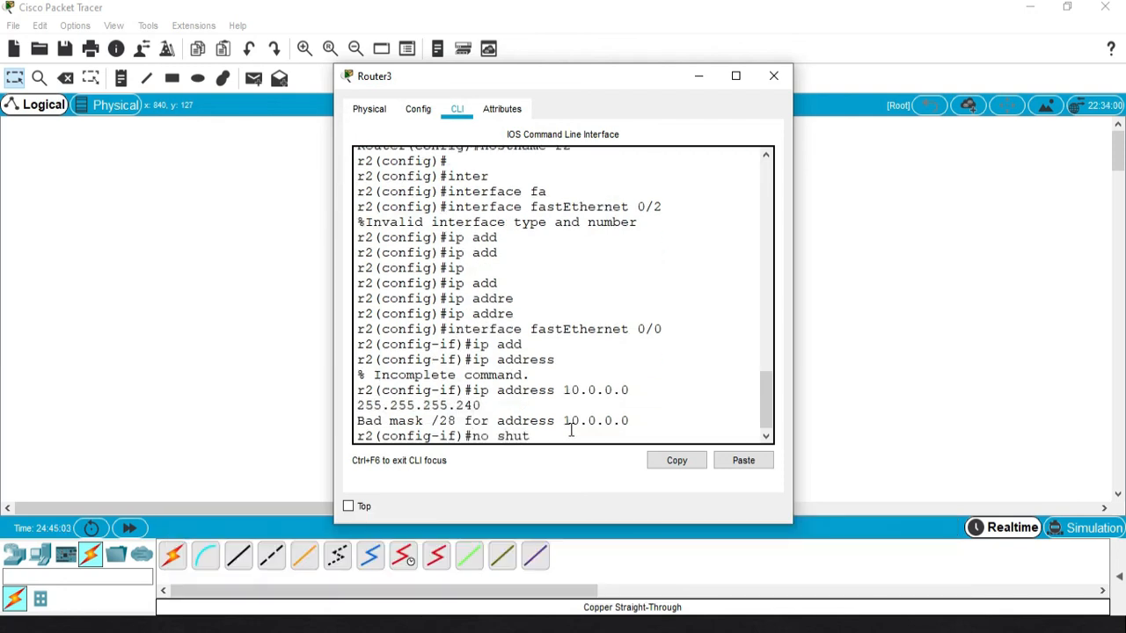
{"action": "key", "text": "Return"}
{"action": "key", "text": "Return"}
{"action": "type", "text": "exi"}
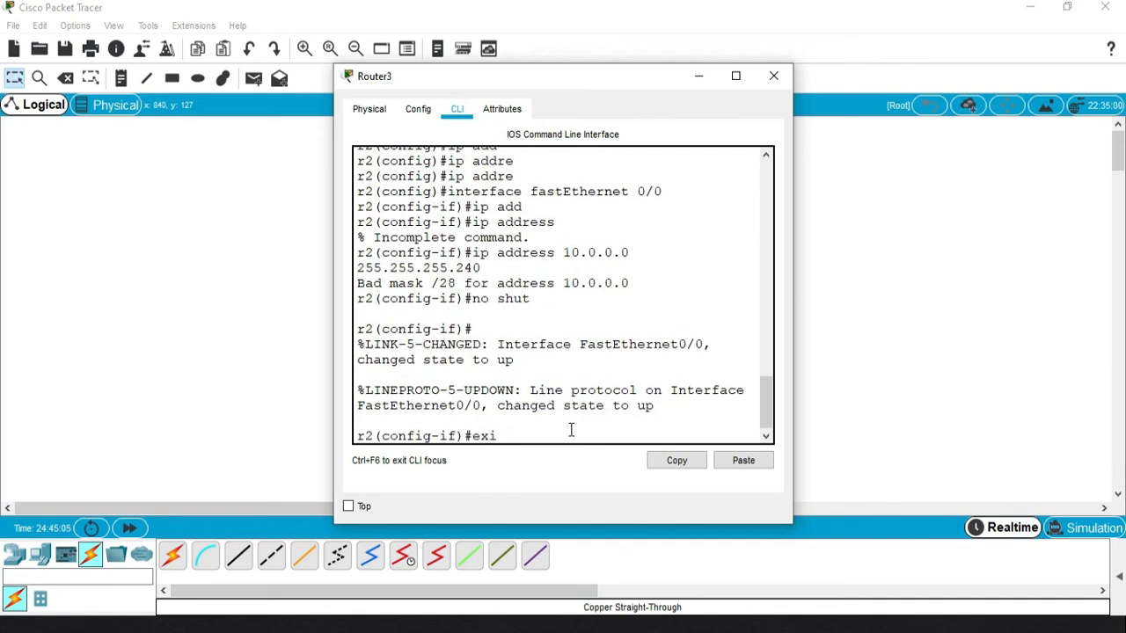
{"action": "key", "text": "Return"}
{"action": "type", "text": "exi"}
{"action": "key", "text": "Return"}
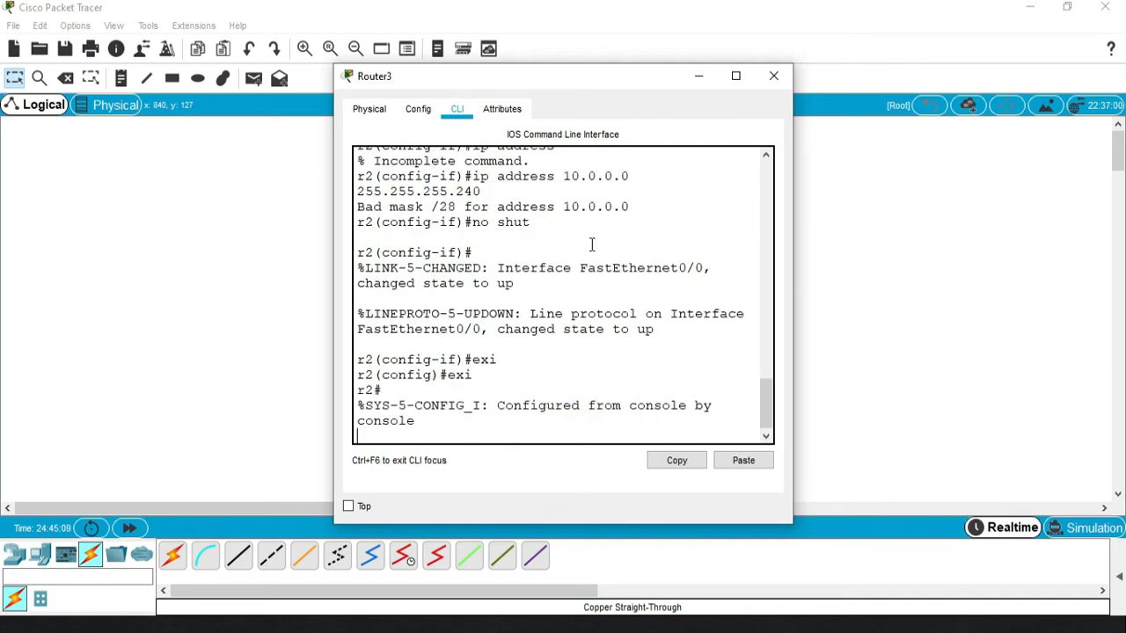
- Test connectivity to the other router by pinging 10.0.0.1 from Router2's command line
{"action": "left_click_drag", "start_coordinate": [589, 85], "coordinate": [854, 97]}
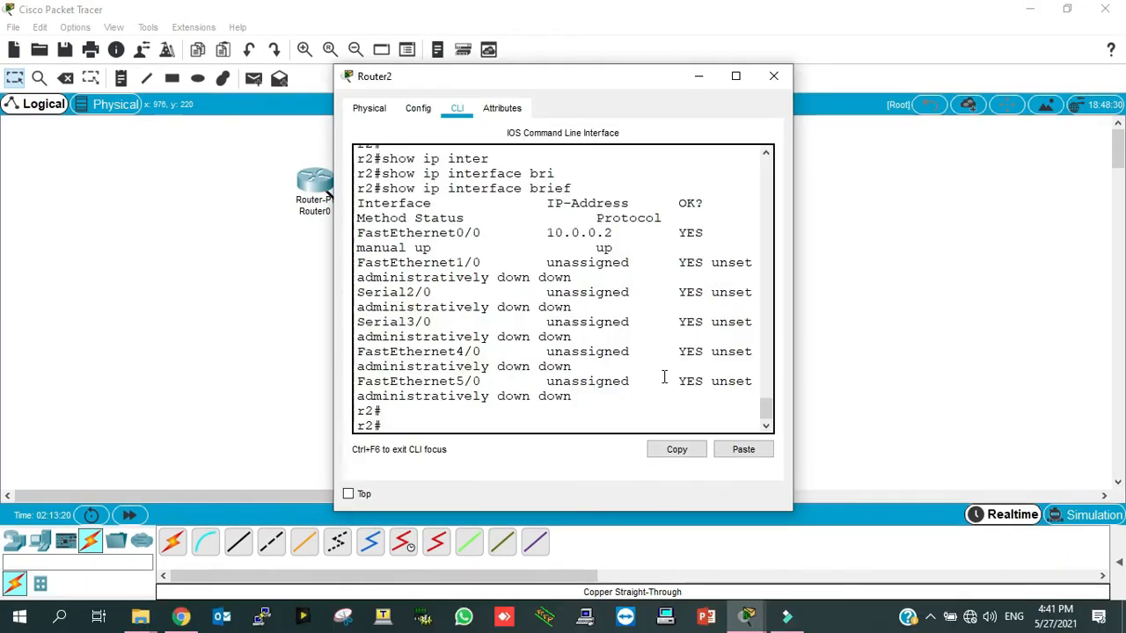
{"action": "type", "text": "ping"}
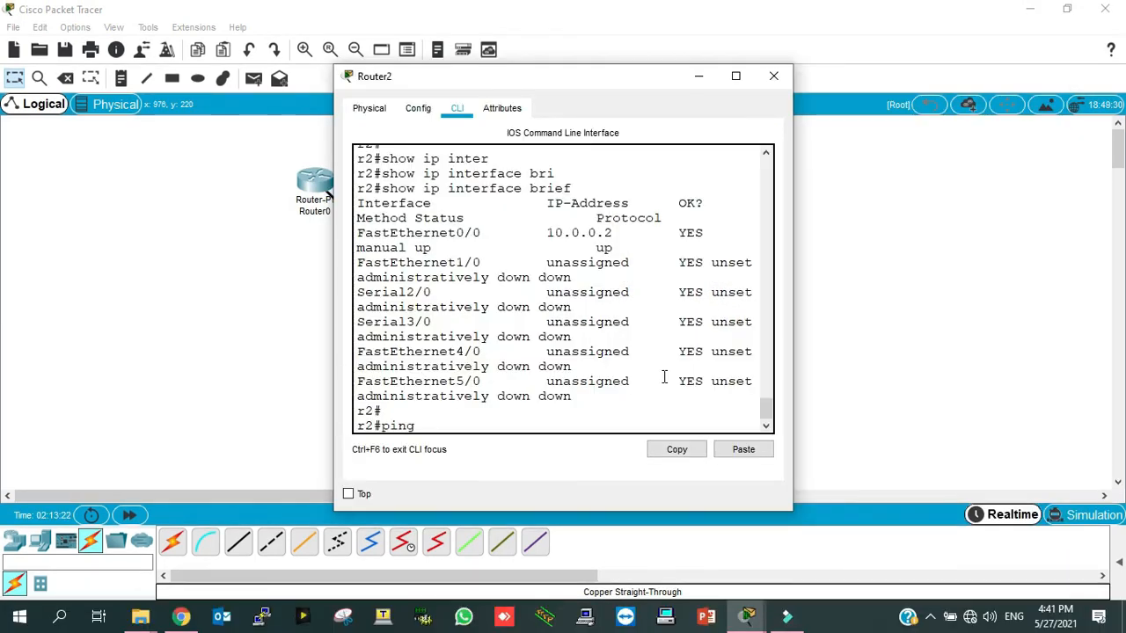
{"action": "type", "text": " 10.0.0.1"}
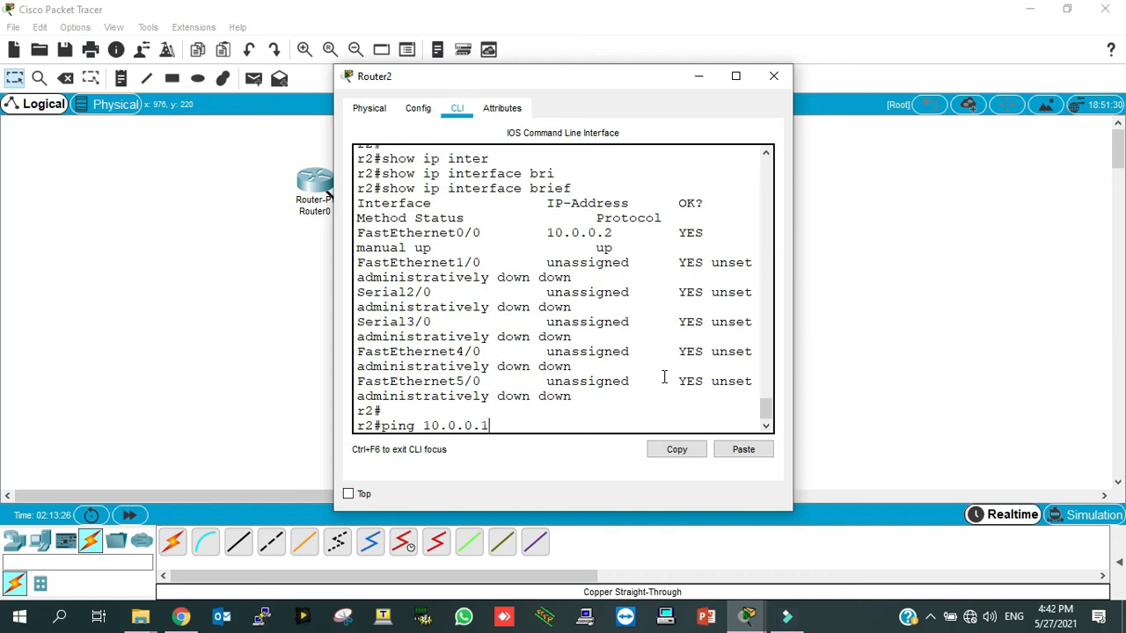
{"action": "key", "text": "Return"}
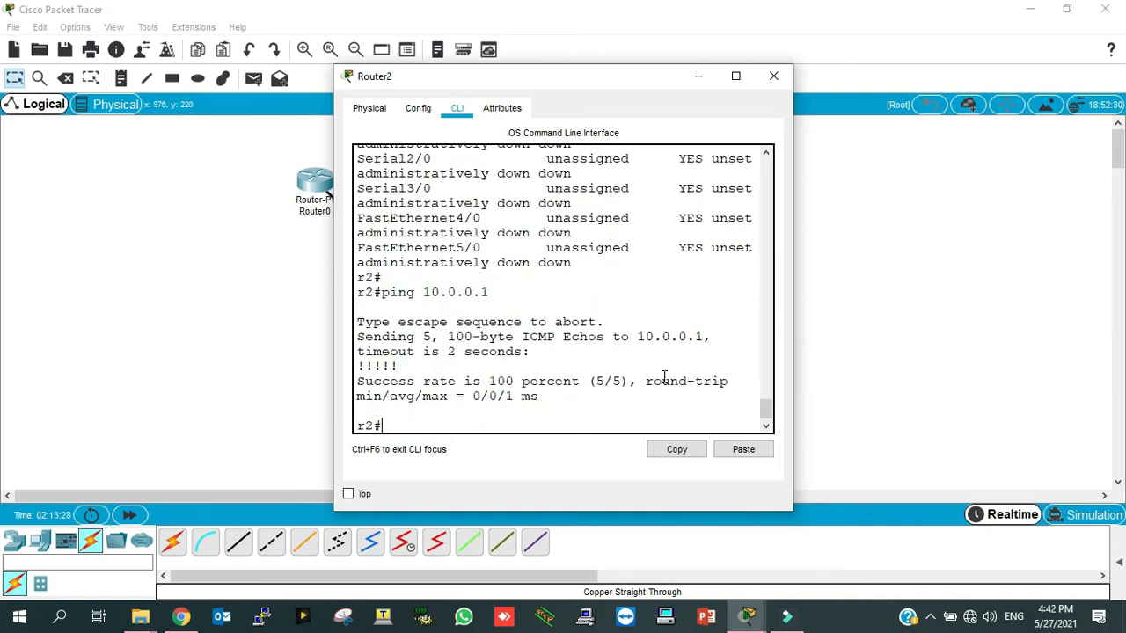
- Open Router0's command line and ping 10.0.0.2 to test connectivity in the opposite direction
{"action": "left_click", "coordinate": [316, 185]}
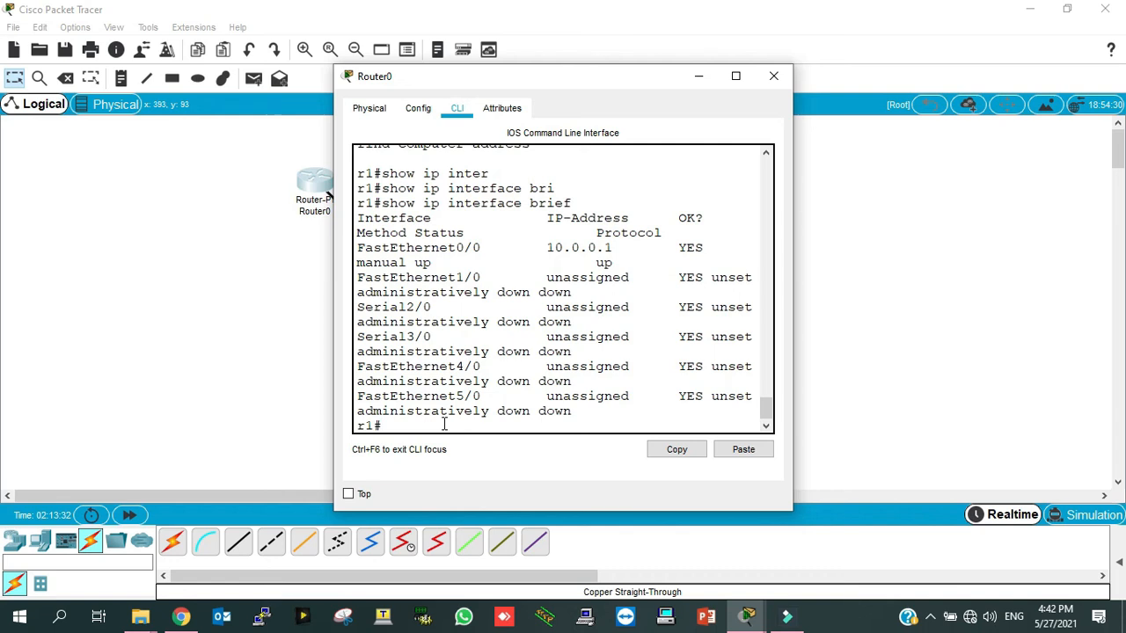
{"action": "key", "text": "Return"}
{"action": "key", "text": "Return"}
{"action": "key", "text": "Return"}
{"action": "key", "text": "Return"}
{"action": "key", "text": "Return"}
{"action": "key", "text": "Return"}
{"action": "key", "text": "Return"}
{"action": "key", "text": "Return"}
{"action": "key", "text": "Return"}
{"action": "key", "text": "Return"}
{"action": "key", "text": "Return"}
{"action": "key", "text": "Return"}
{"action": "key", "text": "Return"}
{"action": "key", "text": "Return"}
{"action": "key", "text": "Return"}
{"action": "type", "text": "ping 10.0.0.2"}
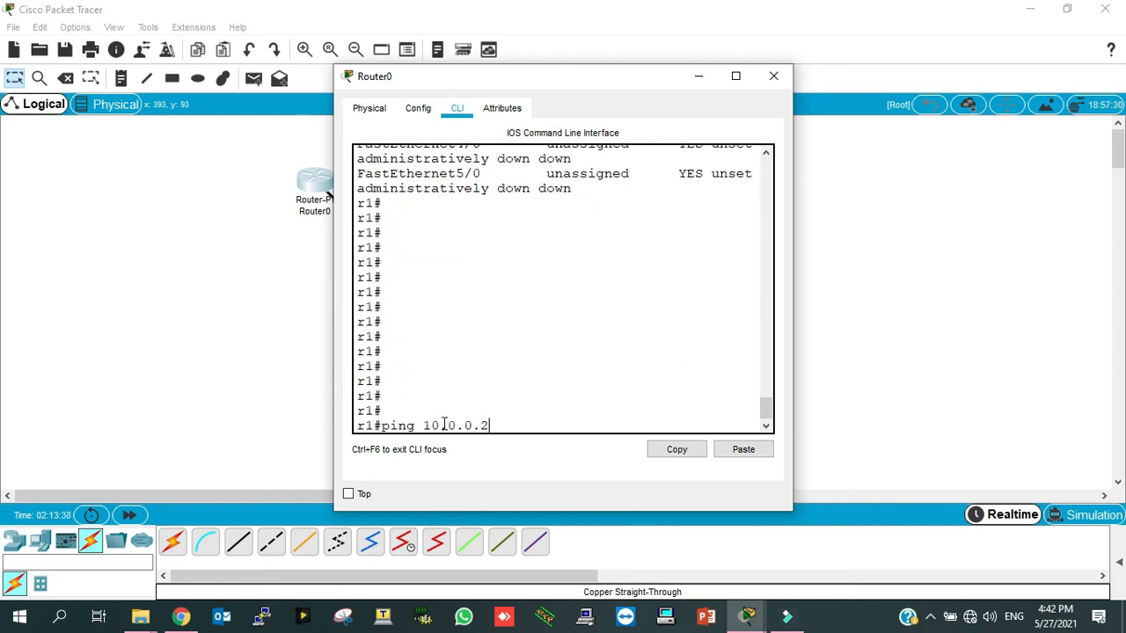
{"action": "key", "text": "Return"}
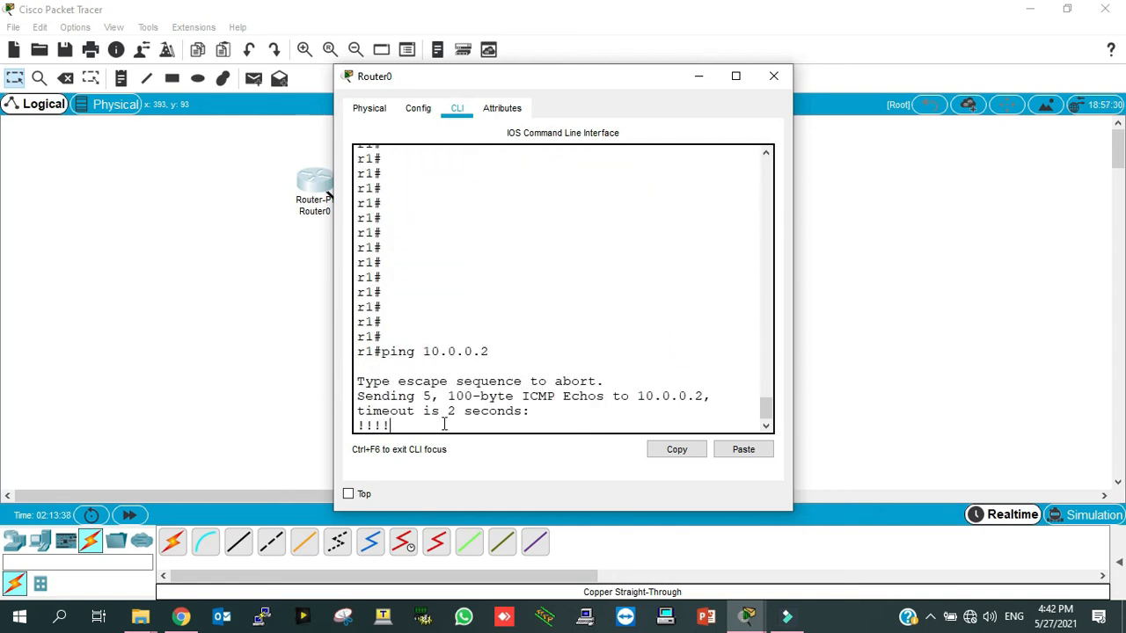